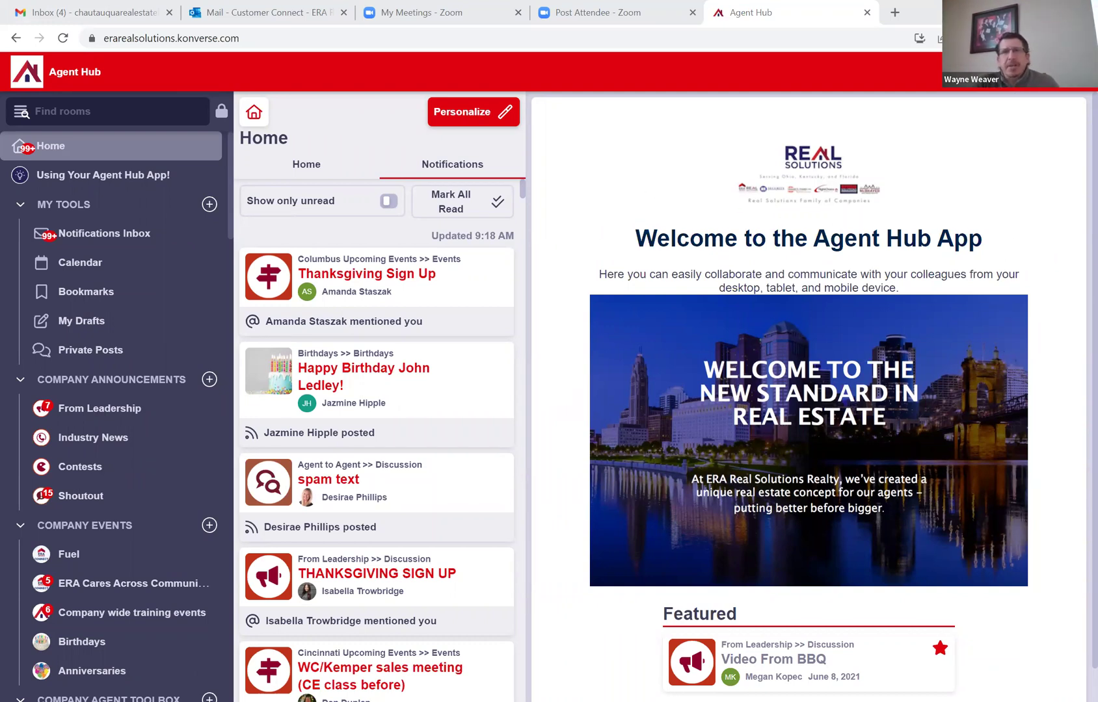
Open your own member profile and look through the full list of rooms under Room Membership.
left_click(1047, 72)
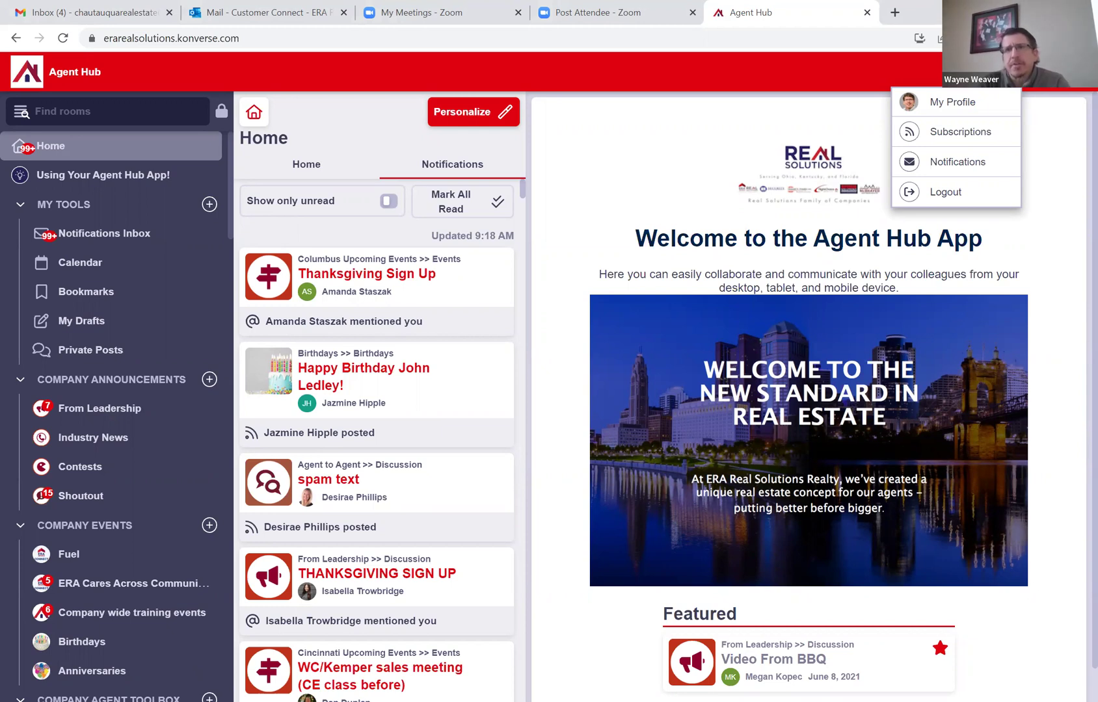
left_click(967, 109)
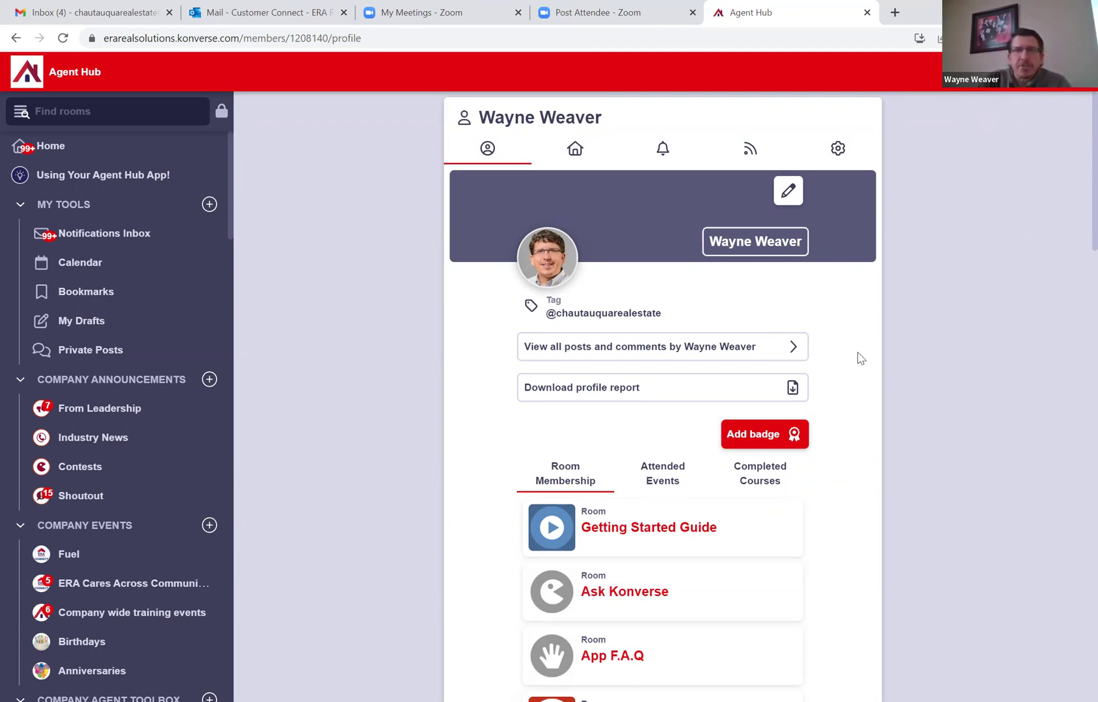
scroll(835, 399, "down", 2)
scroll(837, 400, "up", 2)
scroll(837, 400, "down", 6)
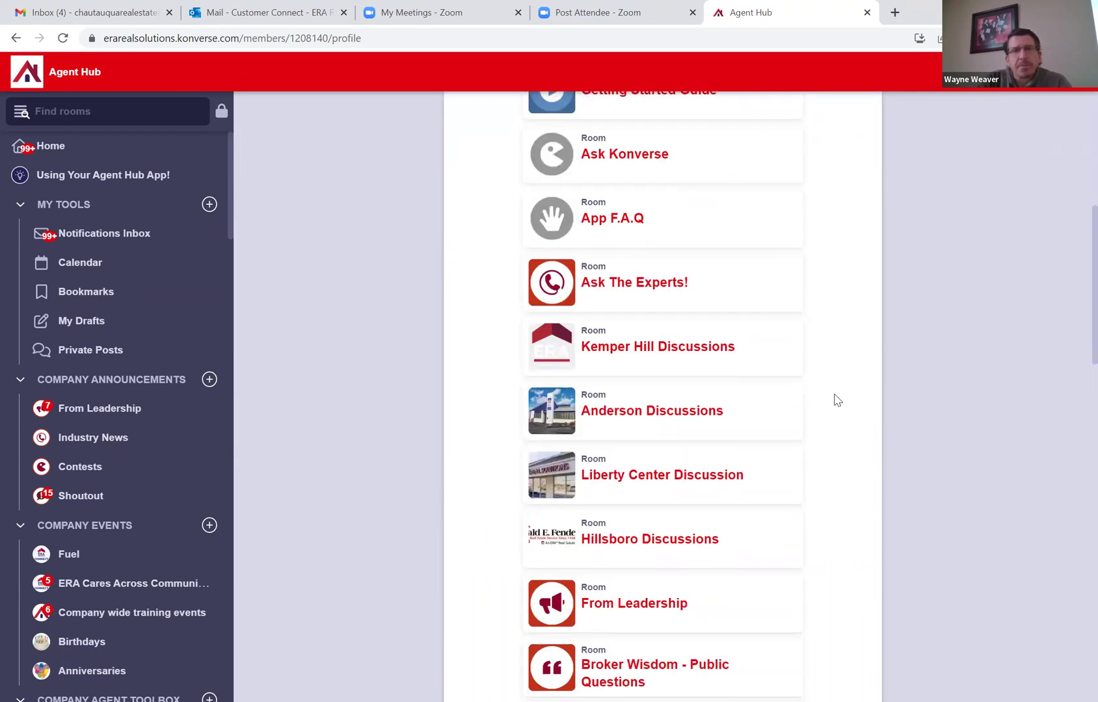
scroll(837, 400, "down", 3)
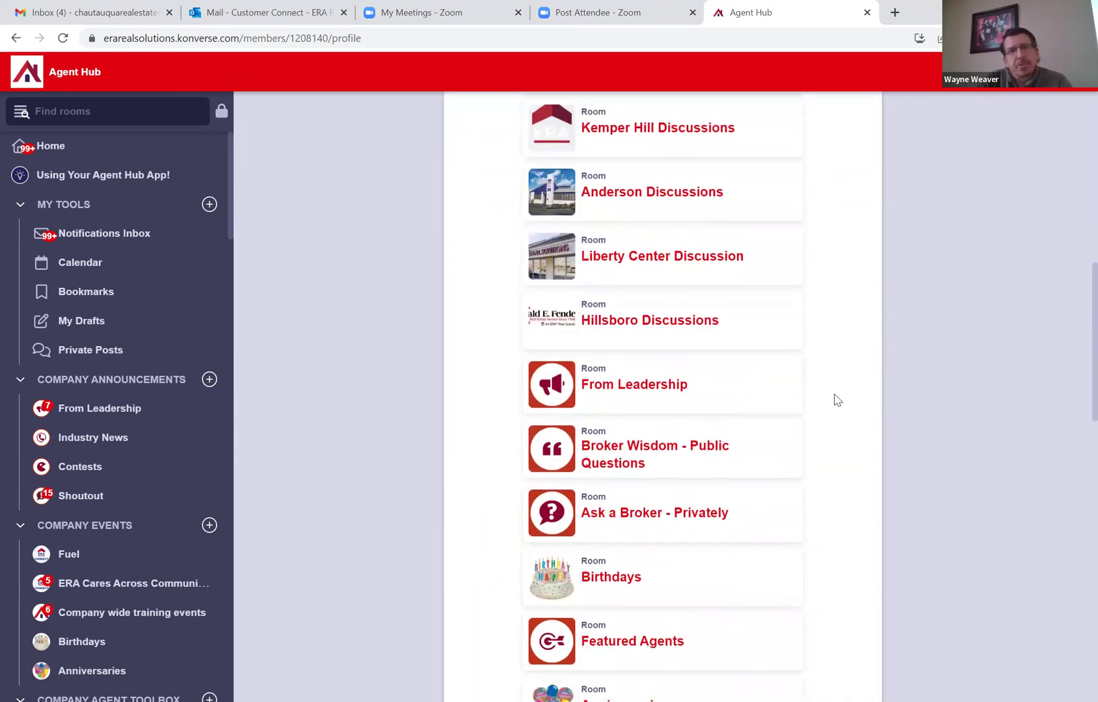
scroll(837, 400, "down", 5)
scroll(837, 400, "up", 3)
scroll(837, 400, "up", 1)
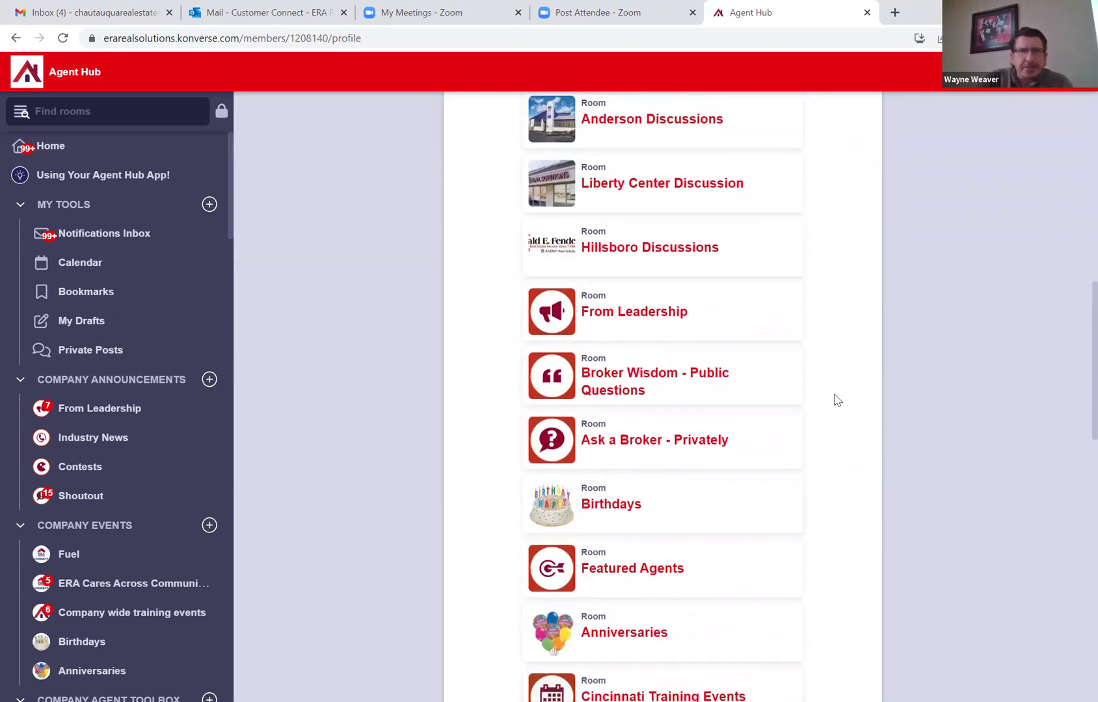
scroll(837, 400, "down", 1)
scroll(837, 400, "down", 8)
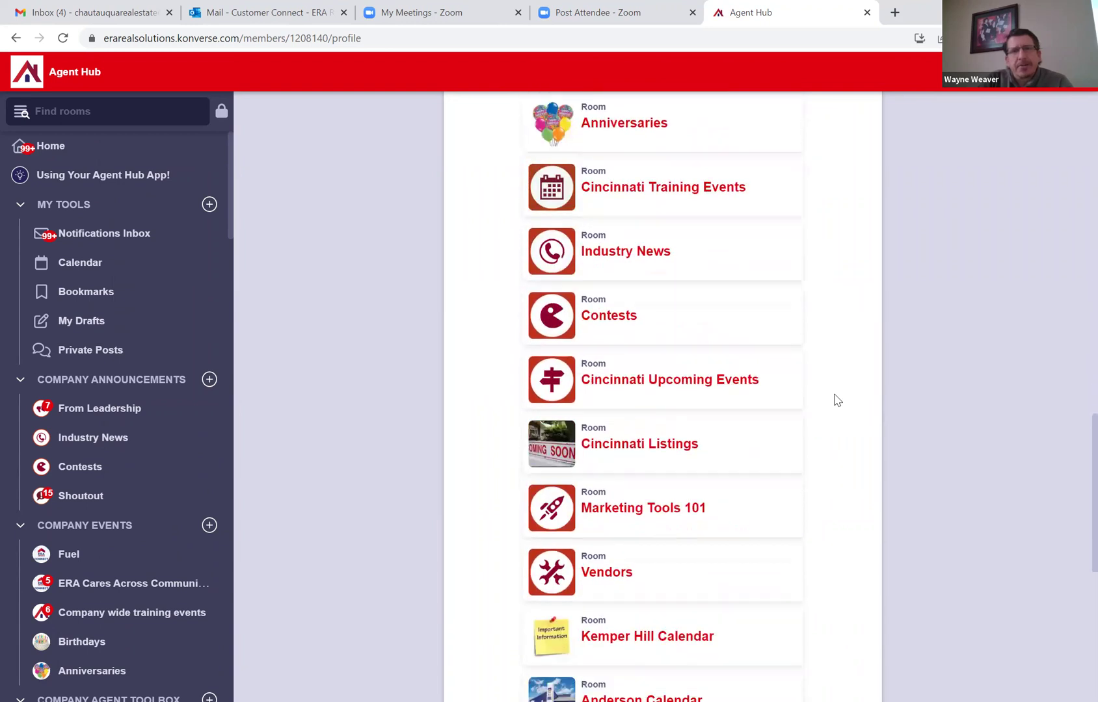
scroll(837, 400, "down", 5)
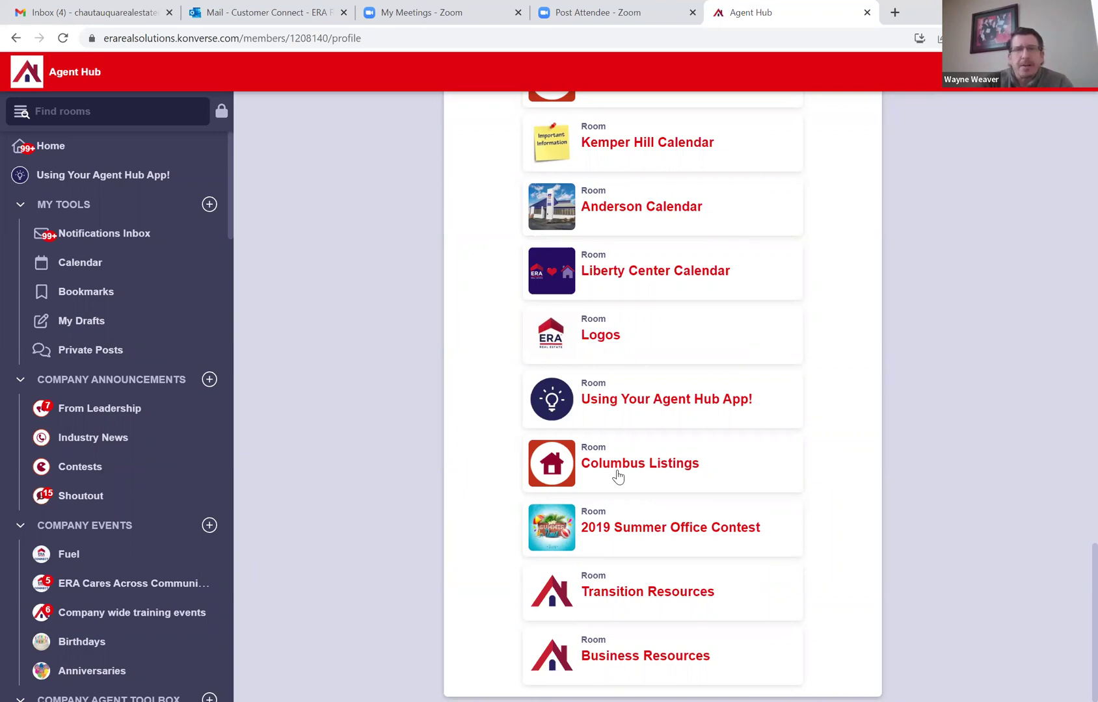
scroll(618, 478, "up", 2)
scroll(616, 477, "up", 3)
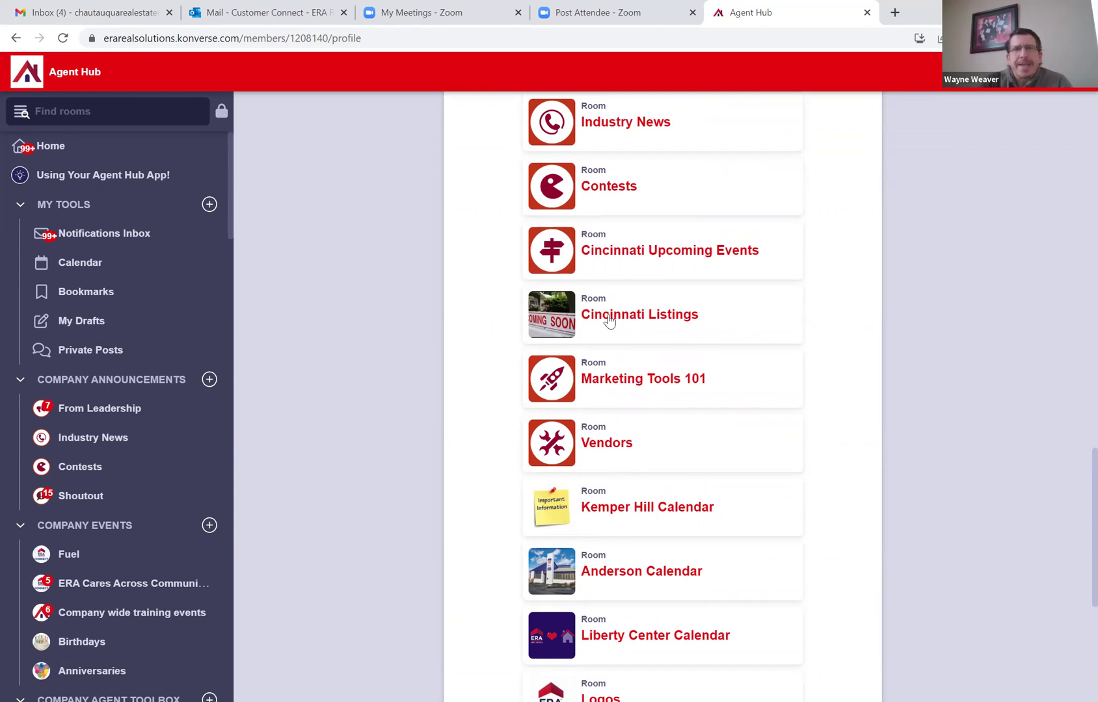
scroll(609, 321, "up", 2)
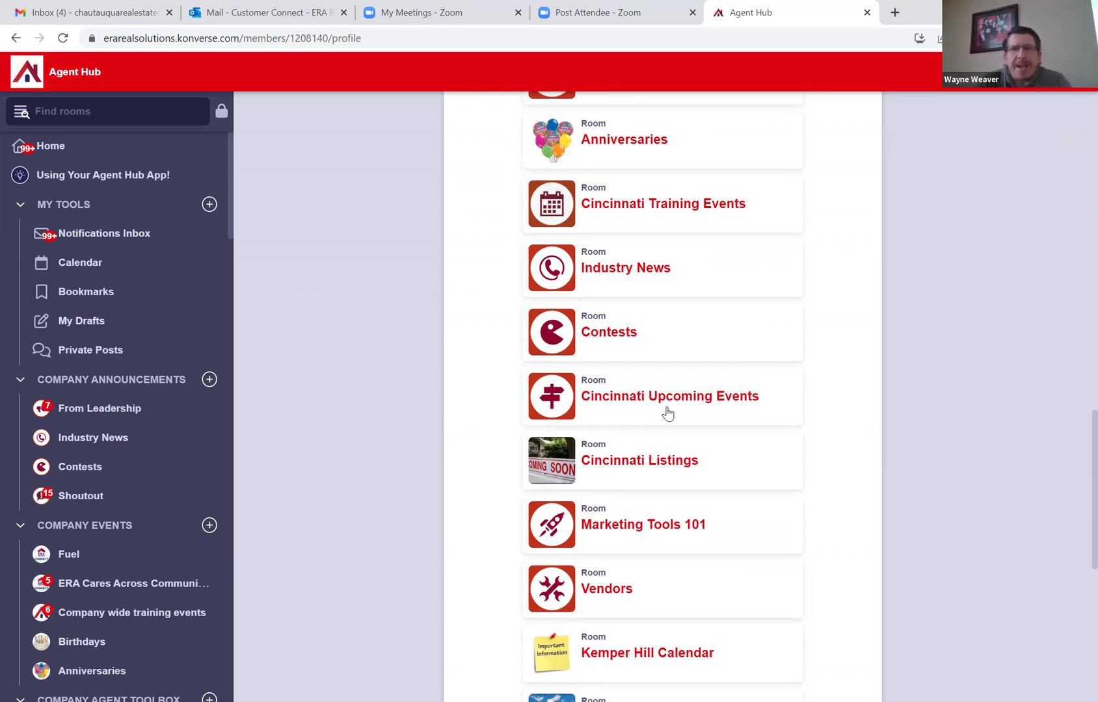
scroll(668, 414, "up", 5)
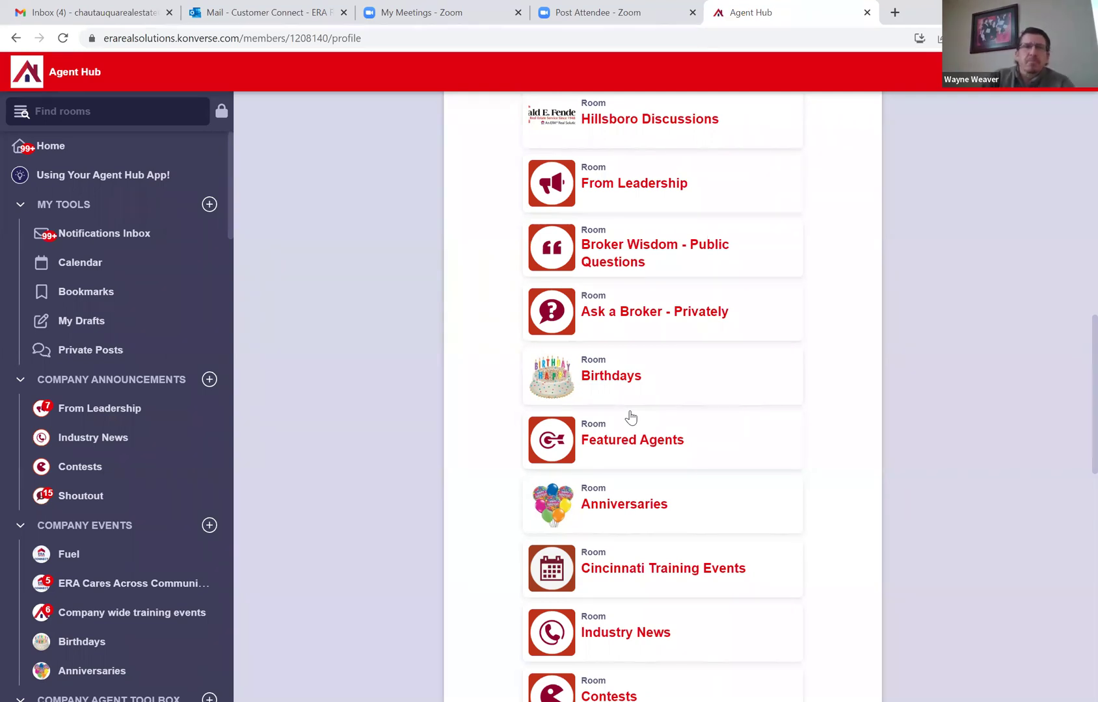
scroll(630, 417, "up", 6)
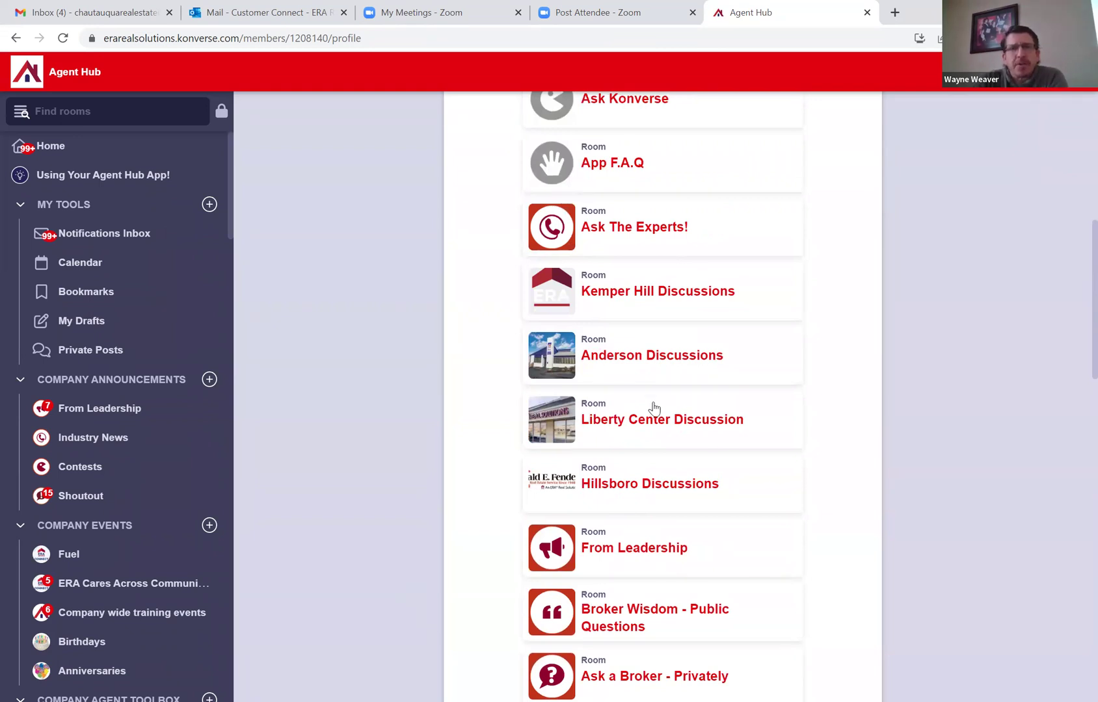
scroll(649, 411, "up", 7)
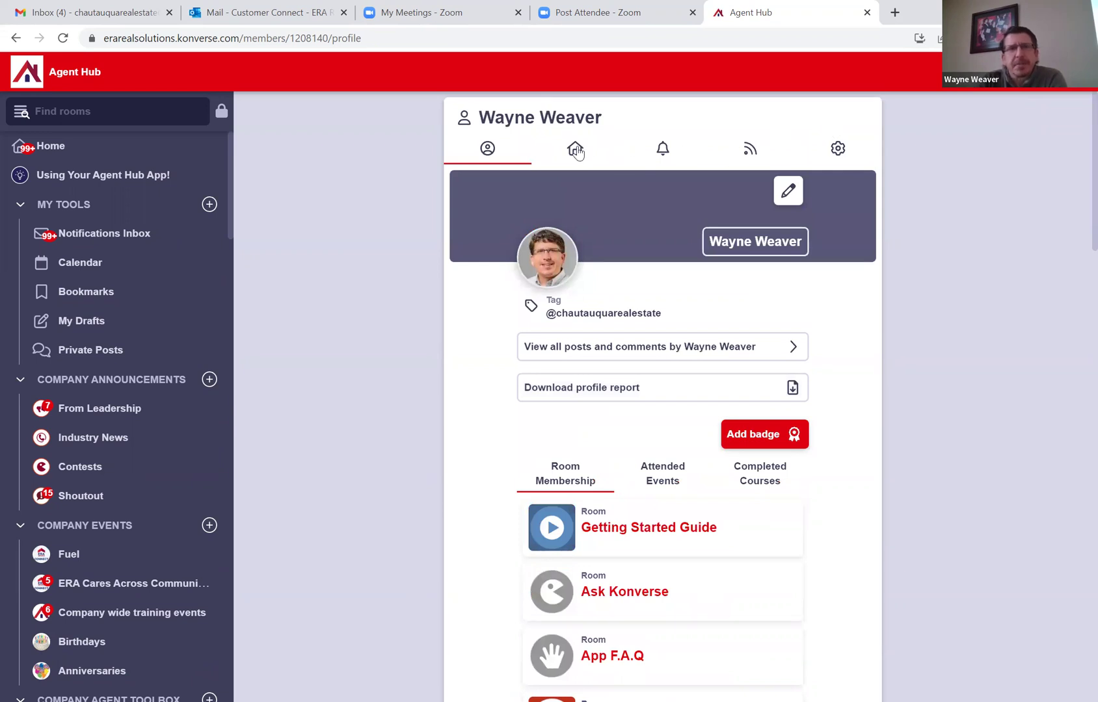
Review which rooms are set to display posts in the profile's homefeed, and open the notification settings.
left_click(577, 151)
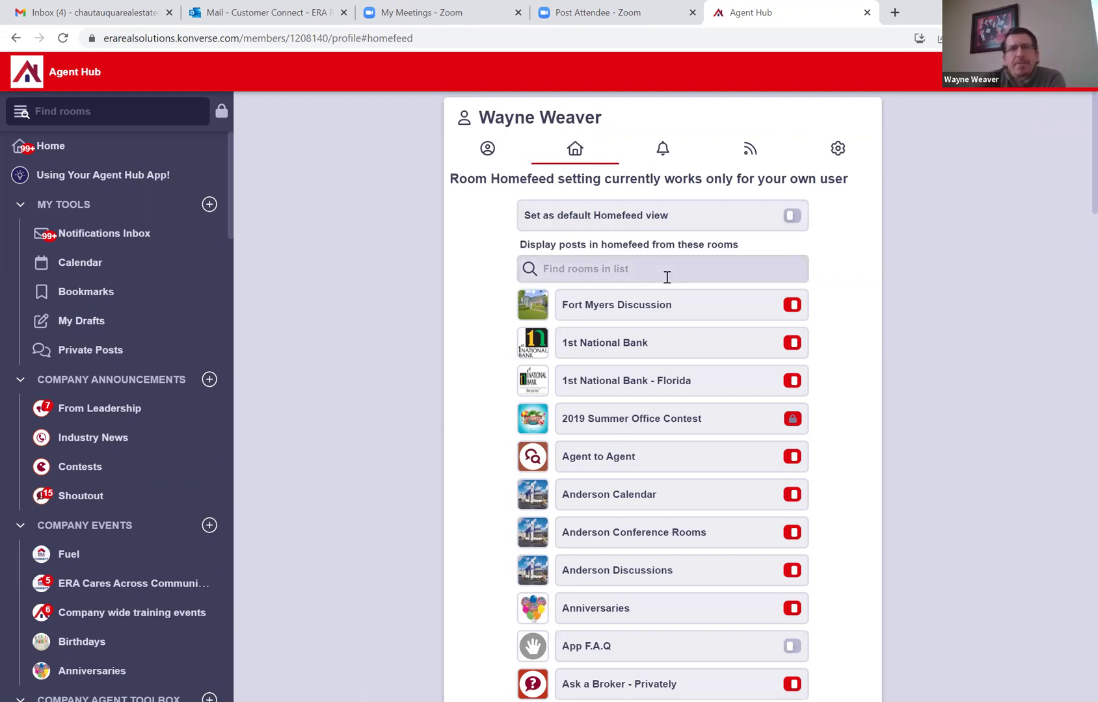
scroll(722, 364, "down", 5)
scroll(734, 402, "down", 8)
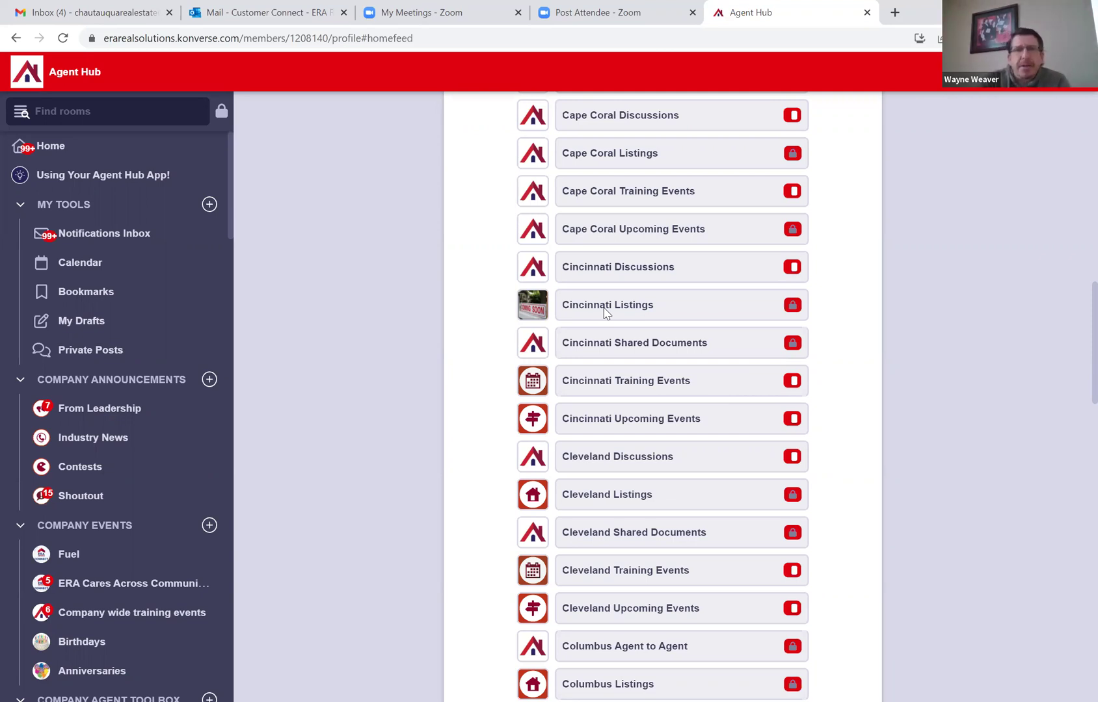
scroll(605, 313, "down", 8)
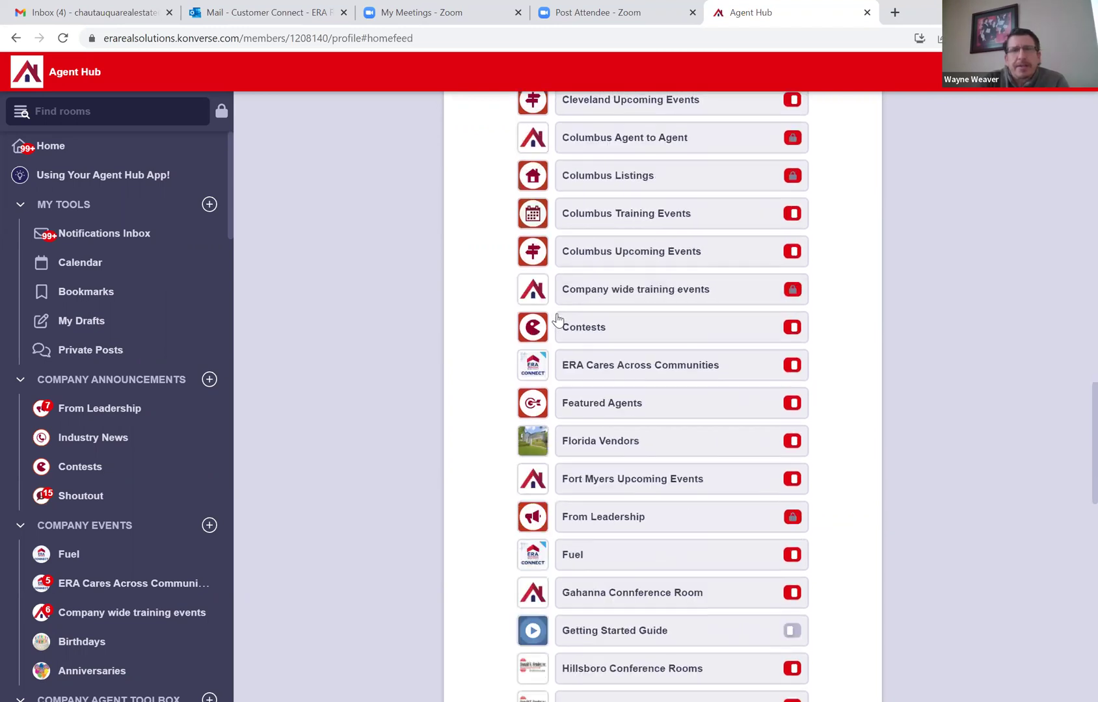
scroll(517, 310, "up", 2)
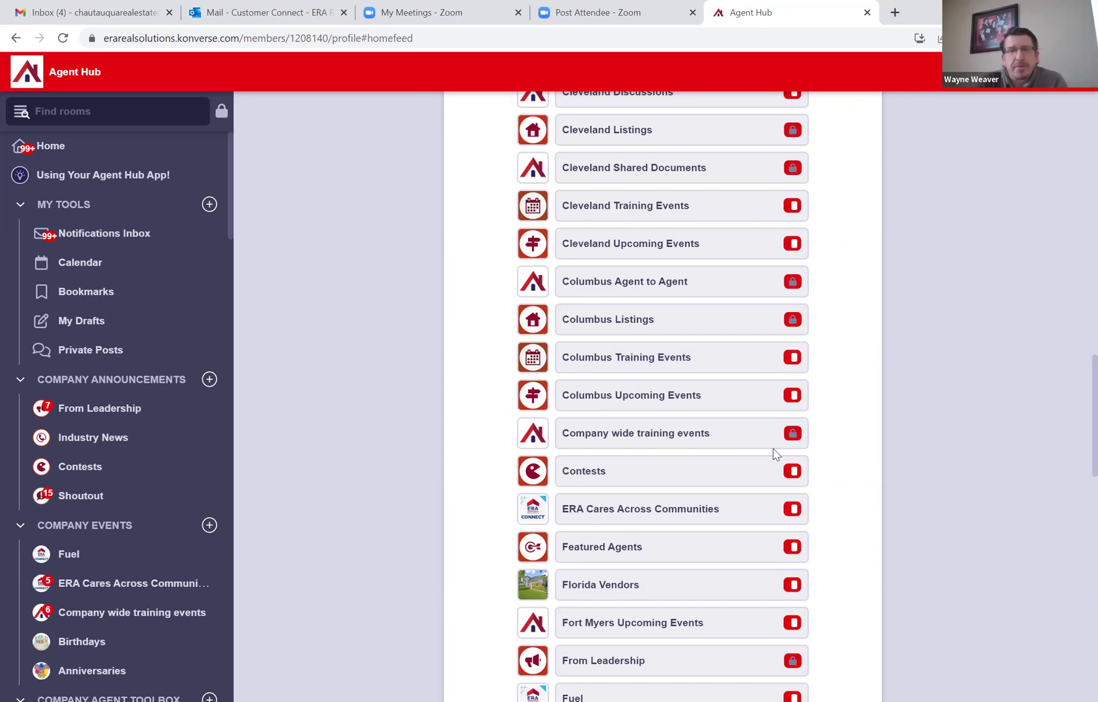
scroll(774, 454, "up", 20)
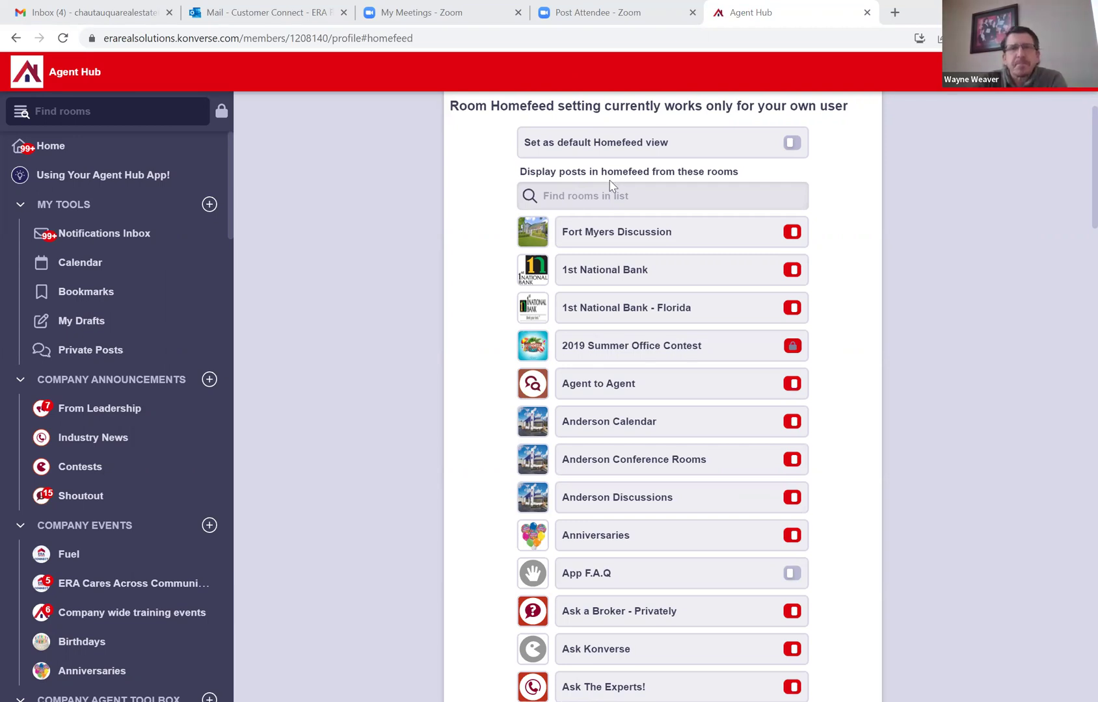
scroll(637, 208, "up", 2)
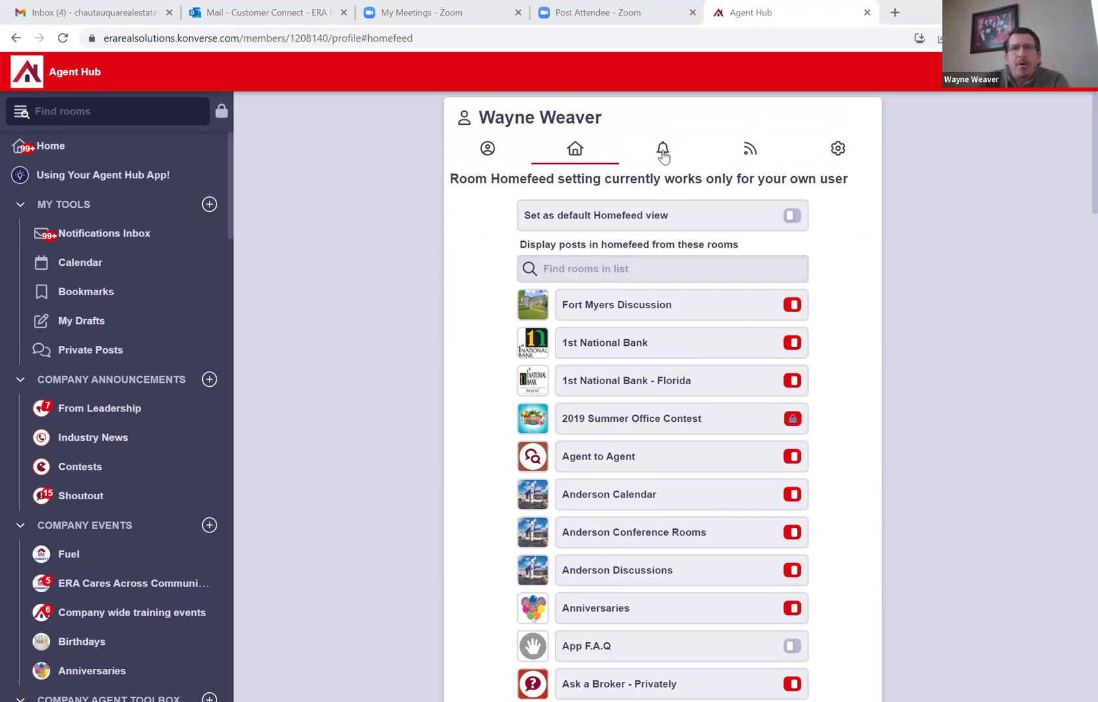
left_click(663, 154)
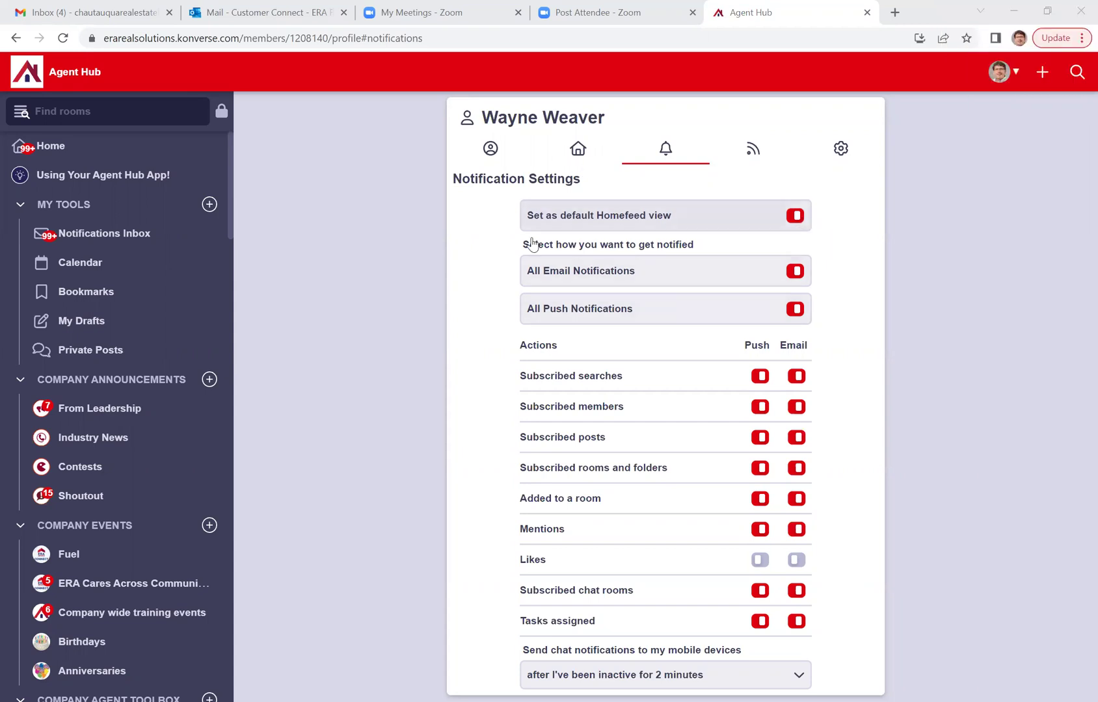
In the profile's subscription settings, unsubscribe from the Summer Contest folder of the 2019 Summer Office Contest room.
left_click(753, 154)
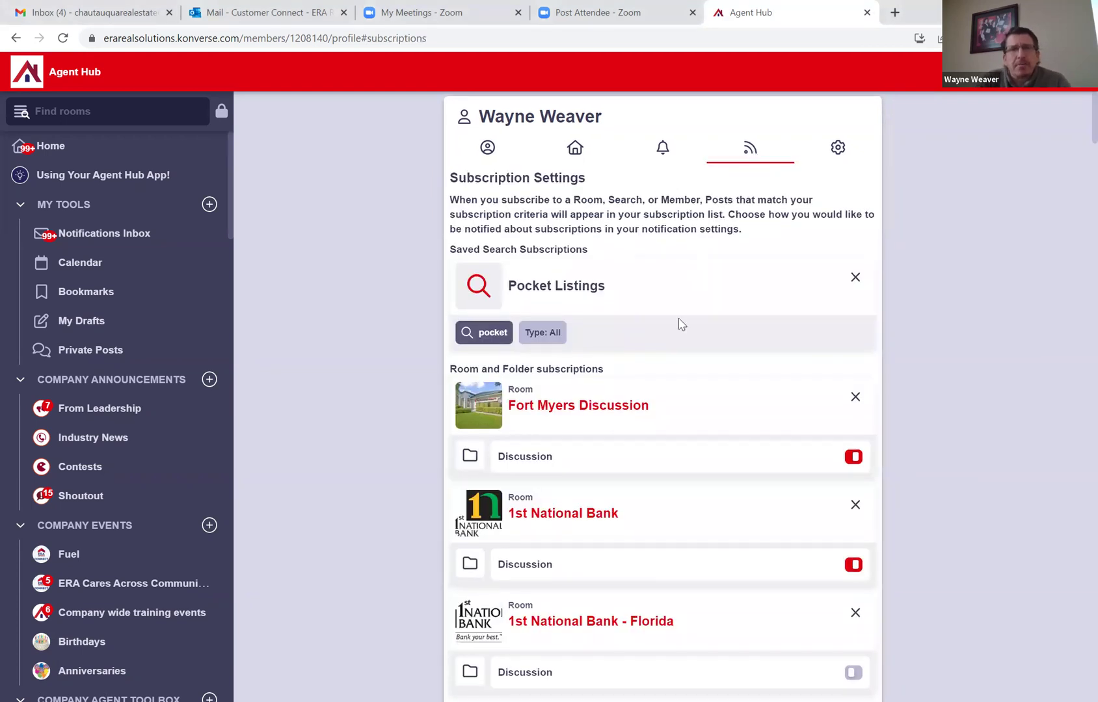
scroll(642, 487, "down", 5)
scroll(642, 489, "down", 2)
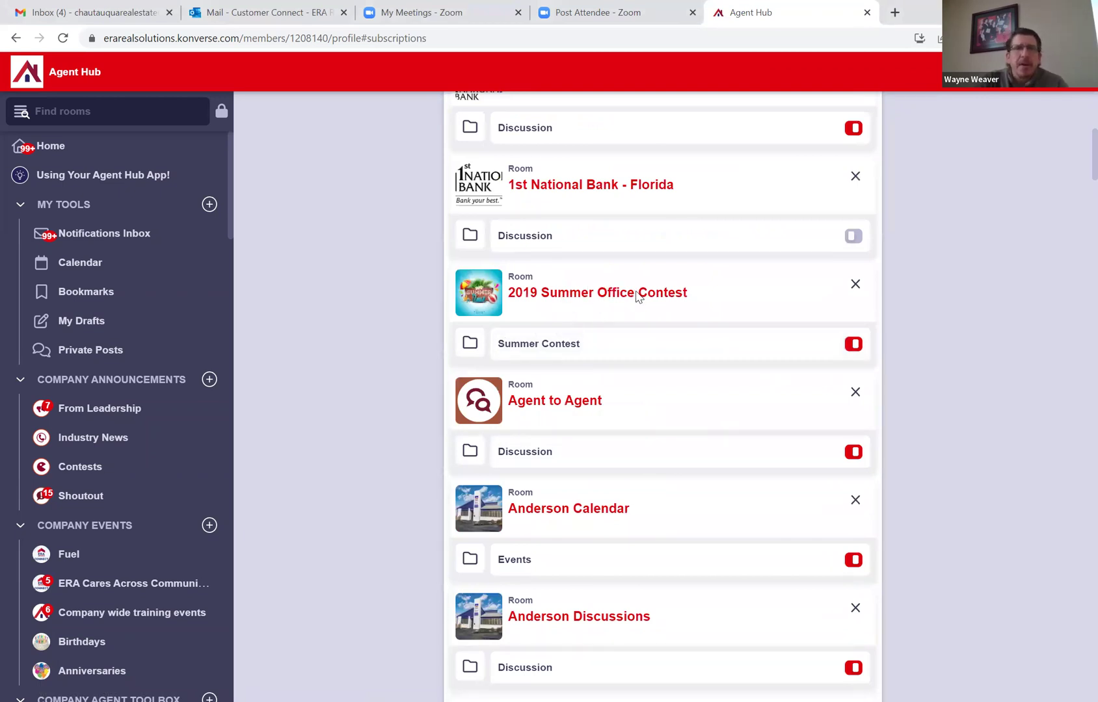
left_click(852, 345)
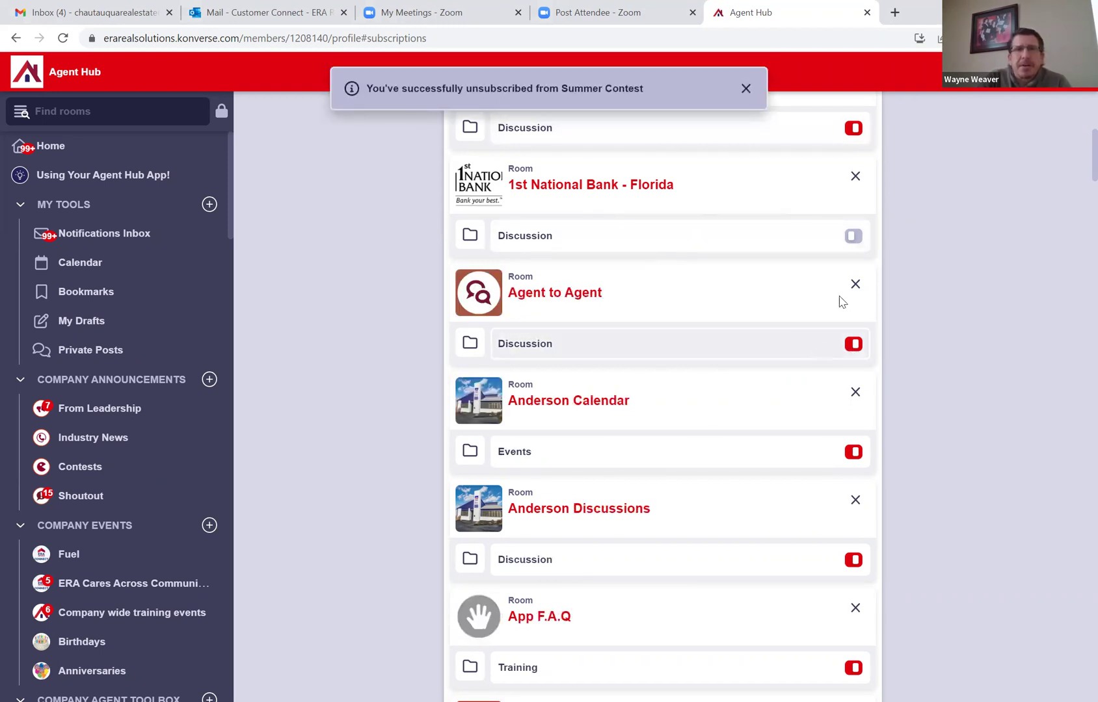
Look through the room and folder subscriptions, including the Cape Coral and Cincinnati rooms, and return to the start of the list.
scroll(798, 292, "down", 3)
scroll(801, 295, "up", 4)
scroll(802, 295, "up", 2)
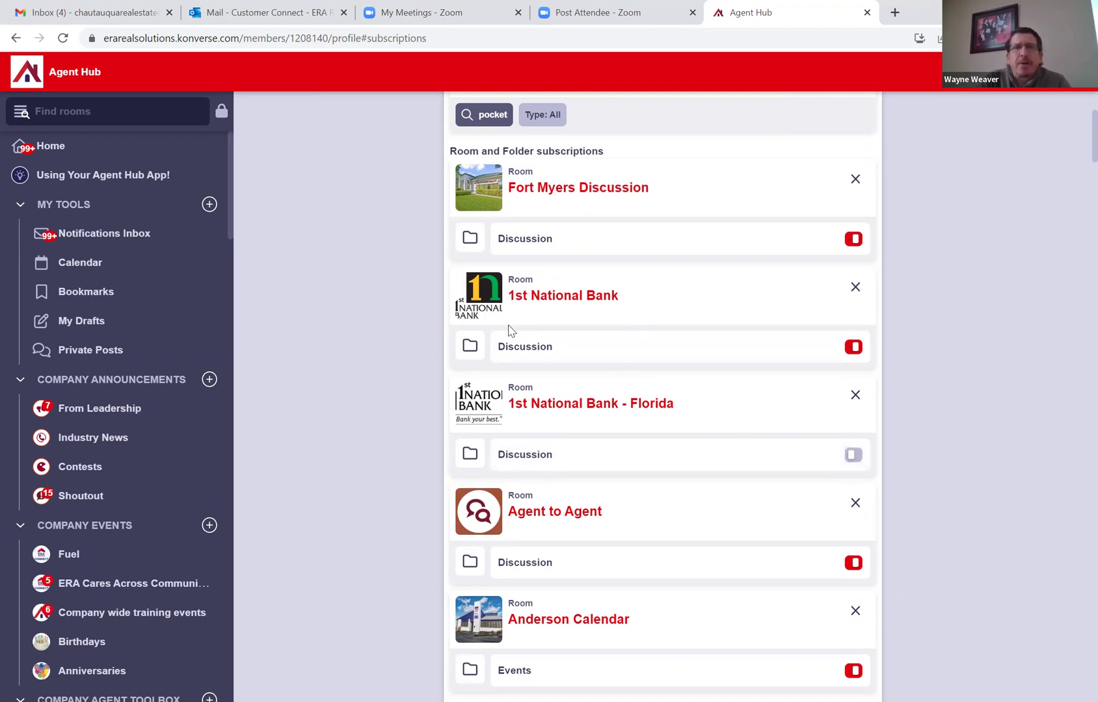
scroll(561, 346, "down", 2)
scroll(693, 419, "down", 6)
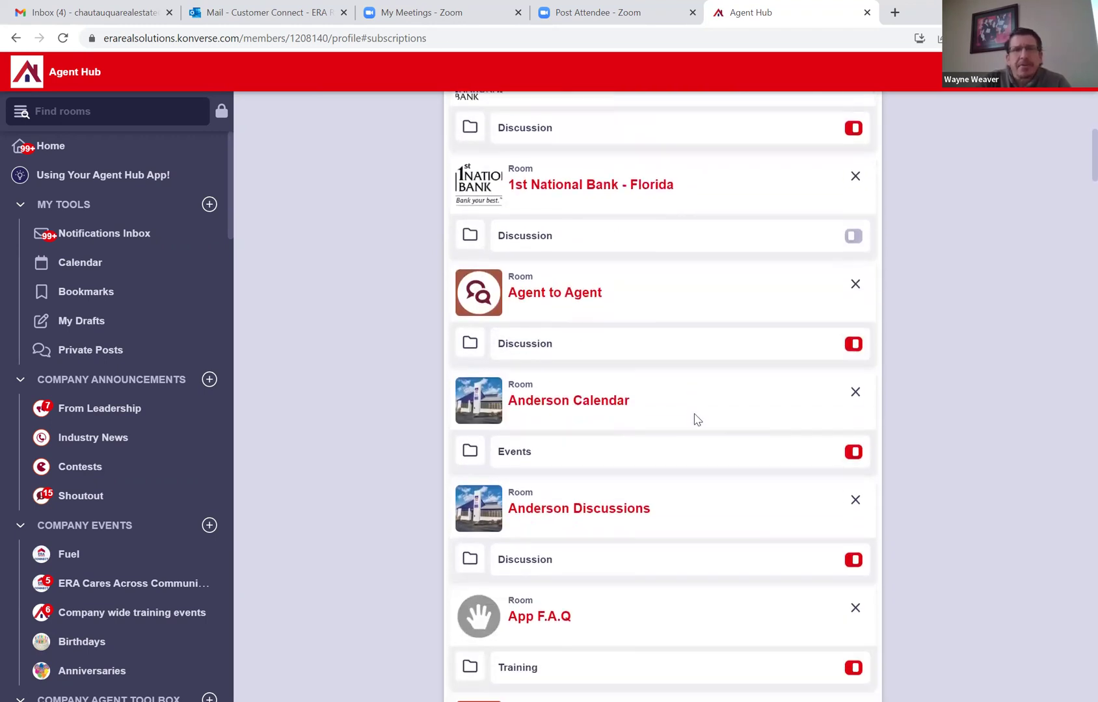
scroll(693, 419, "down", 10)
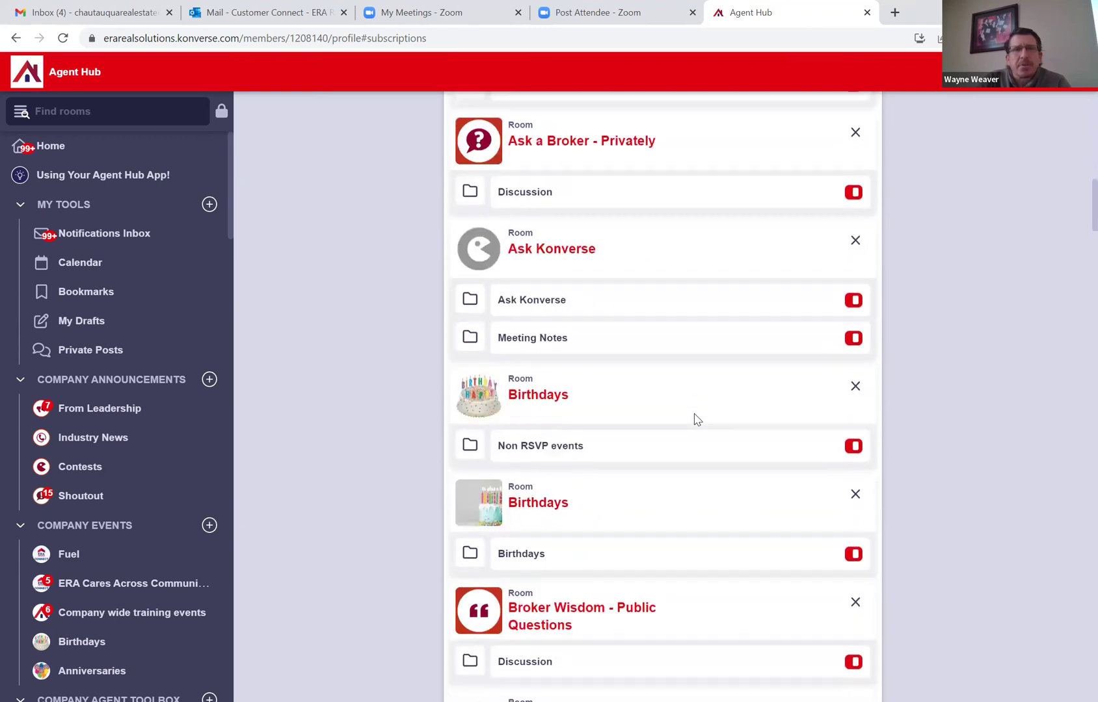
scroll(694, 419, "down", 1)
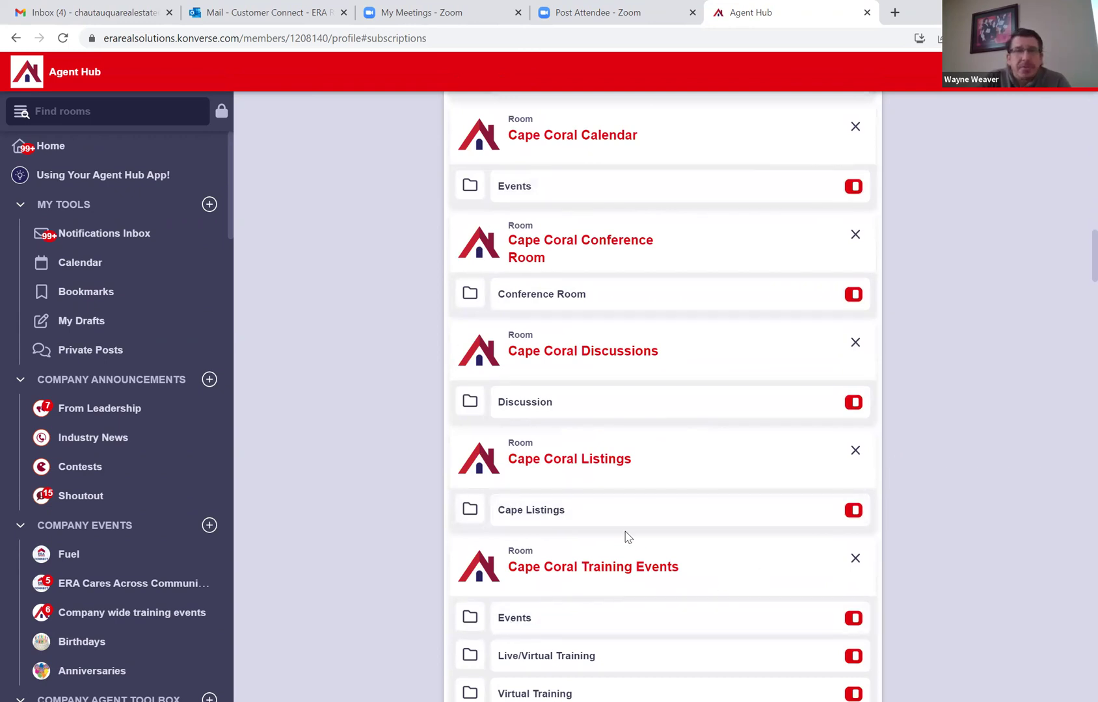
scroll(627, 537, "down", 5)
scroll(628, 537, "down", 1)
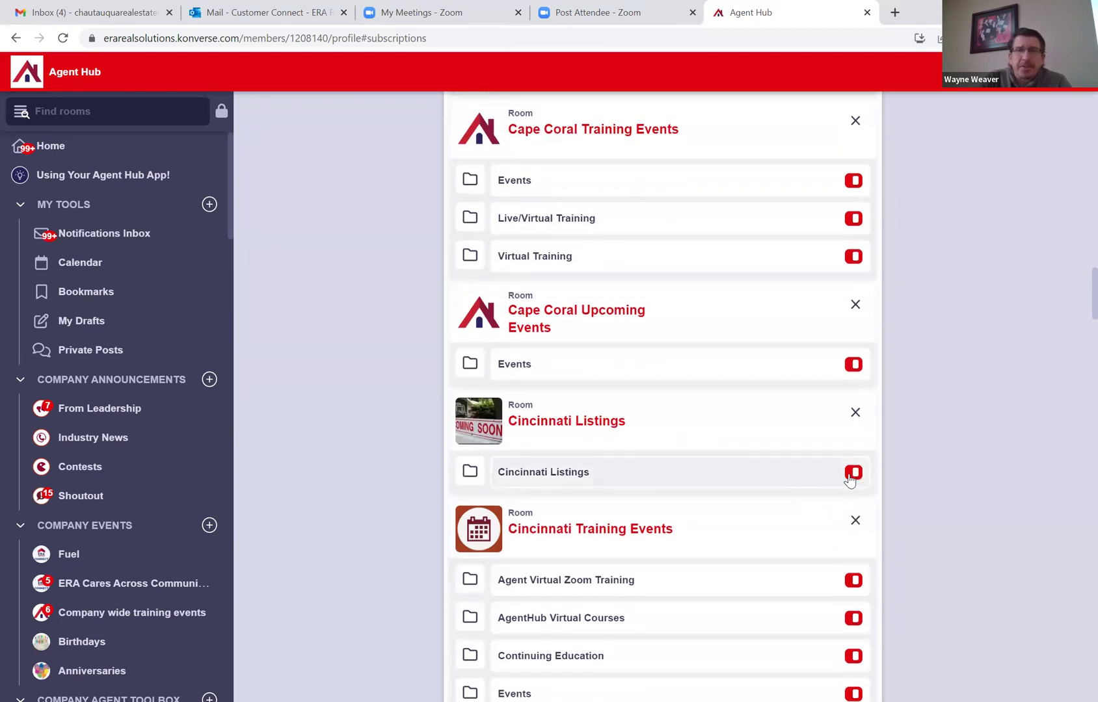
scroll(690, 463, "down", 2)
scroll(691, 463, "up", 20)
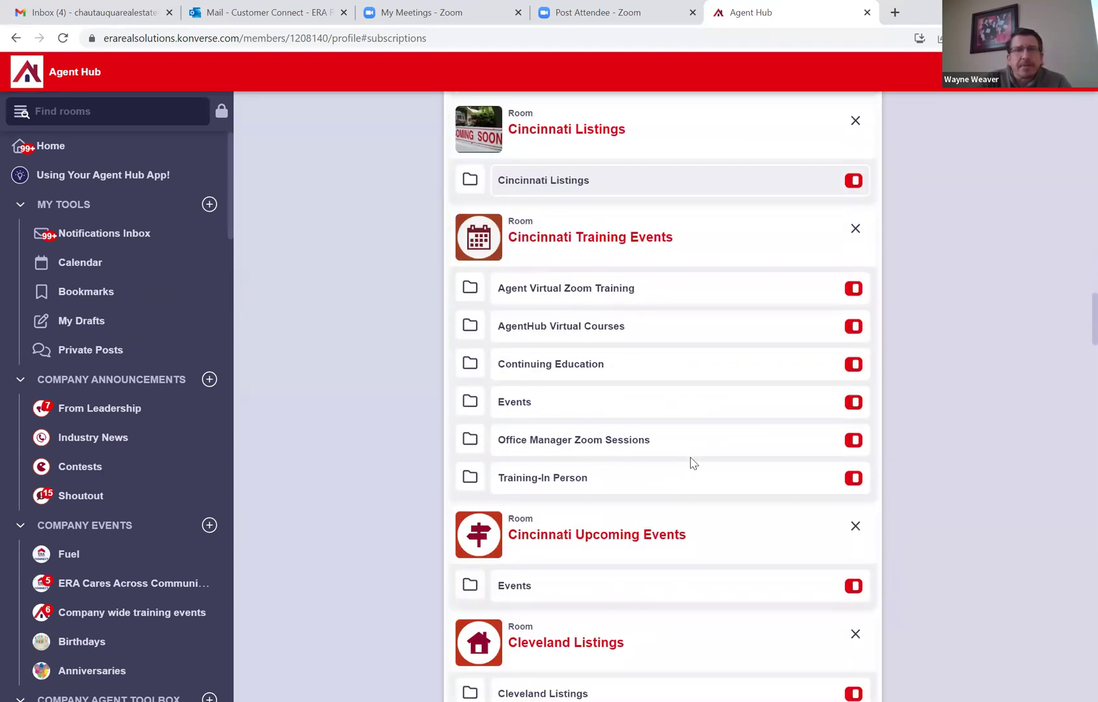
scroll(693, 463, "up", 4)
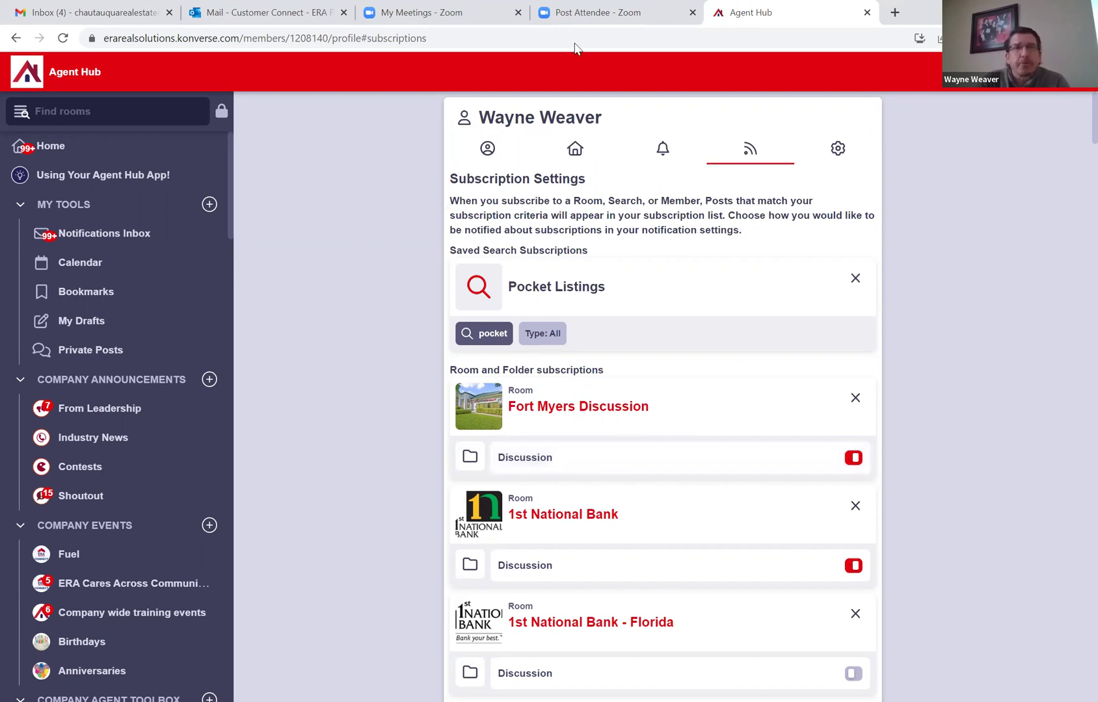
Open the profile's account settings and review the member actions, group memberships and additional email addresses.
left_click(838, 151)
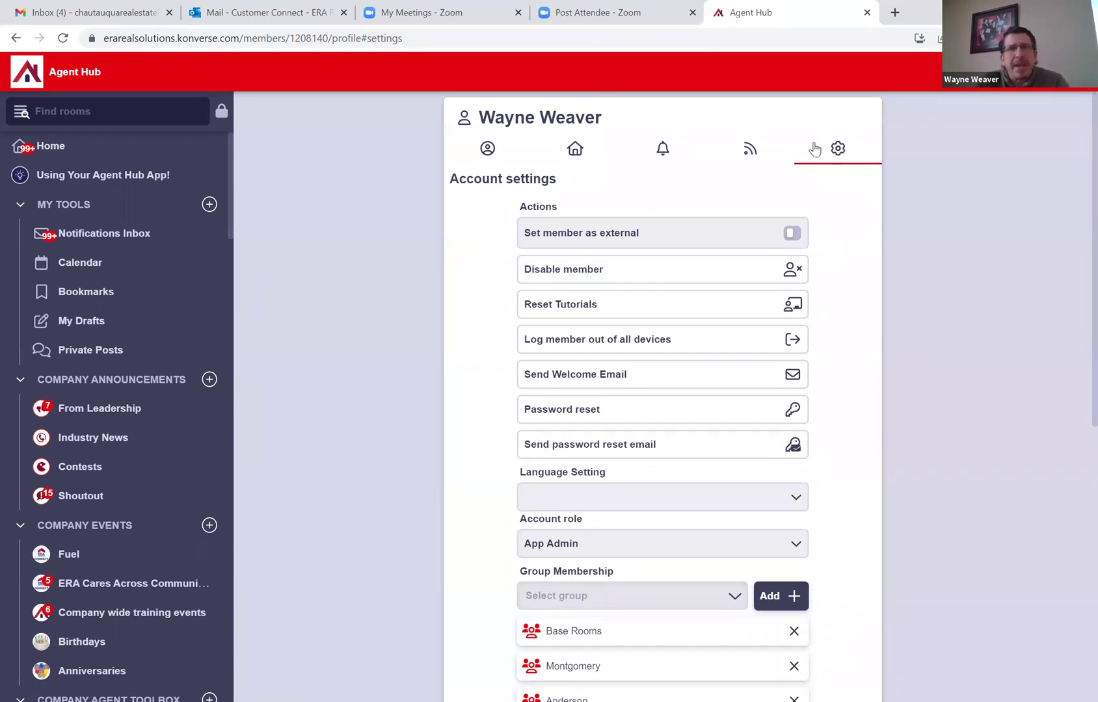
scroll(849, 338, "down", 1)
scroll(849, 338, "down", 6)
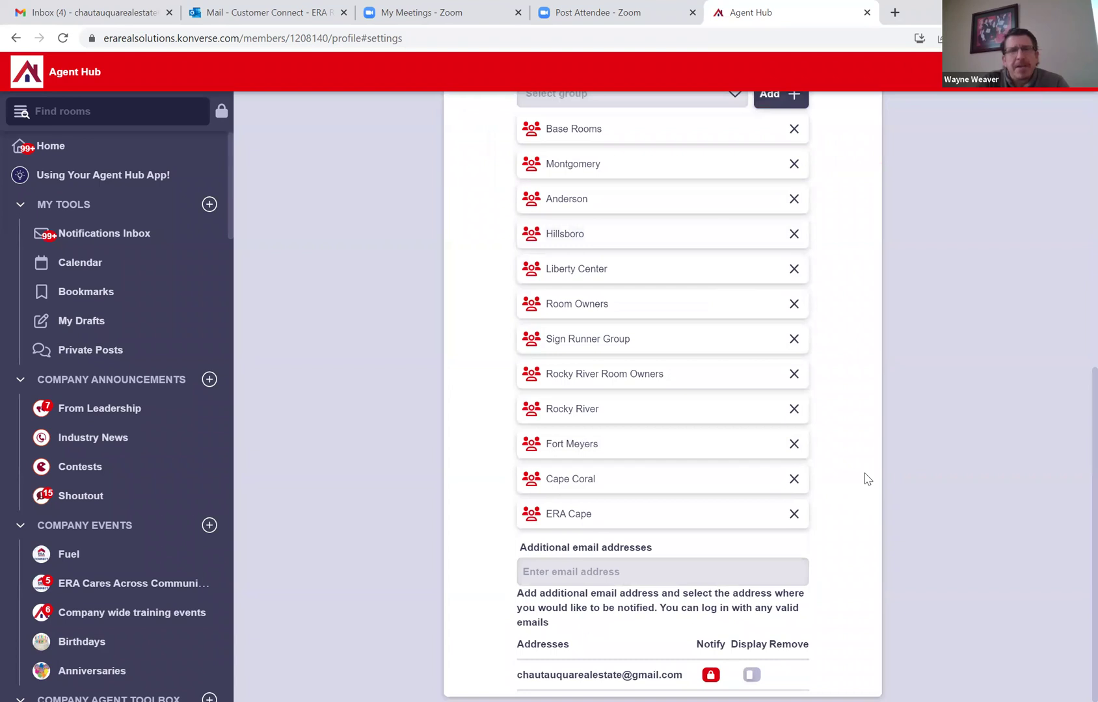
scroll(867, 479, "up", 7)
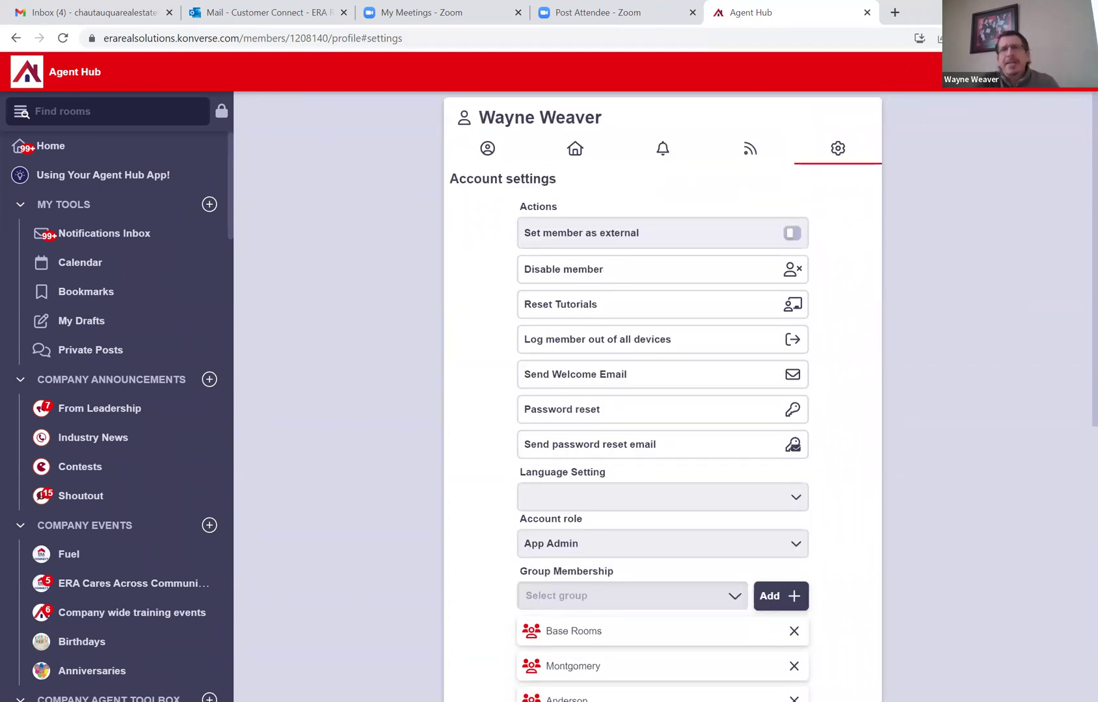
Go back to the subscription settings, skim the subscribed rooms, and bring up the profile shortcuts again.
left_click(1005, 72)
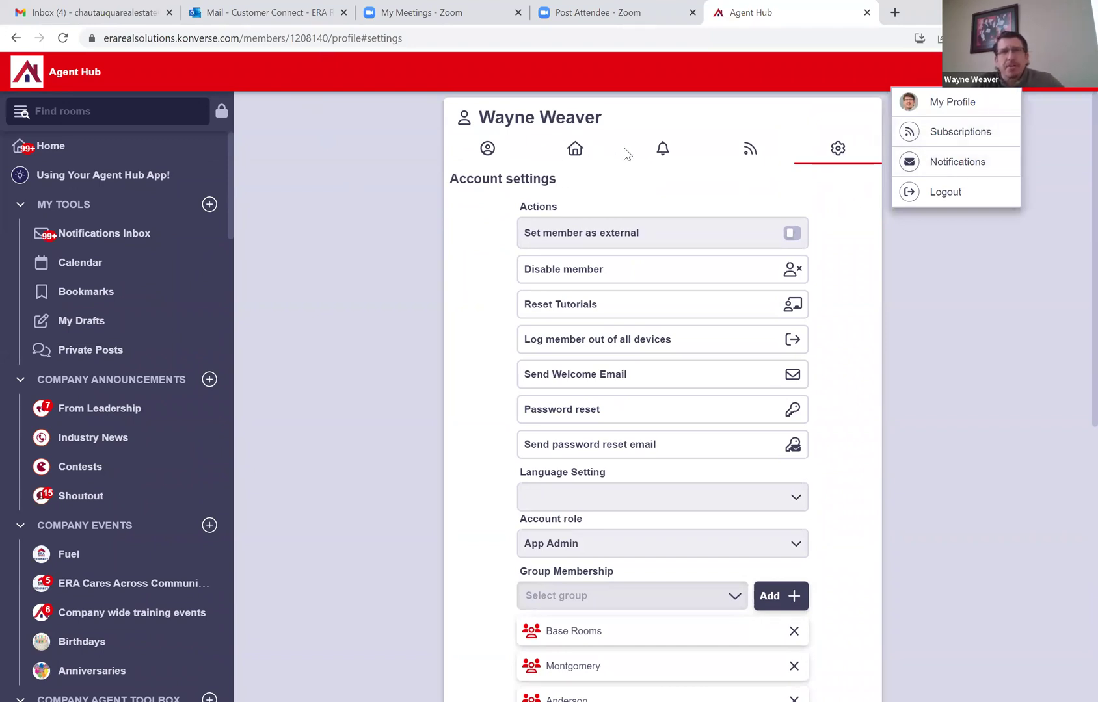
left_click(957, 136)
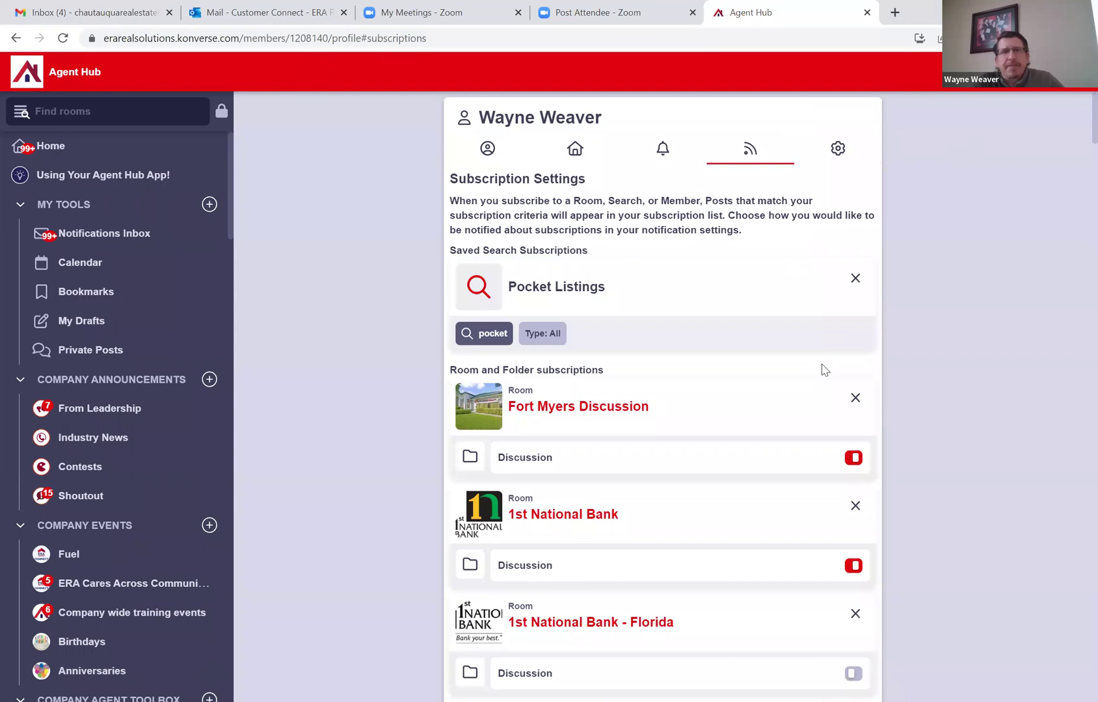
scroll(759, 434, "down", 10)
scroll(759, 435, "up", 10)
left_click(1004, 72)
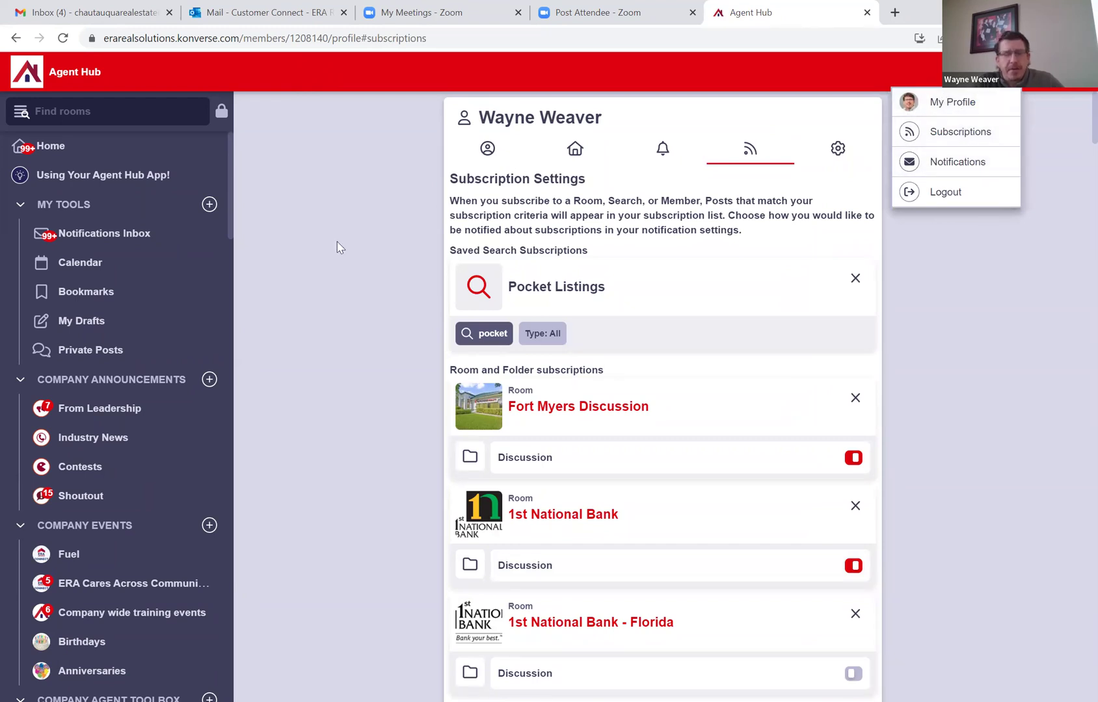
Dismiss the profile shortcuts, return to the Home page, and survey the full room list from company sections to office and admin sections.
left_click(312, 245)
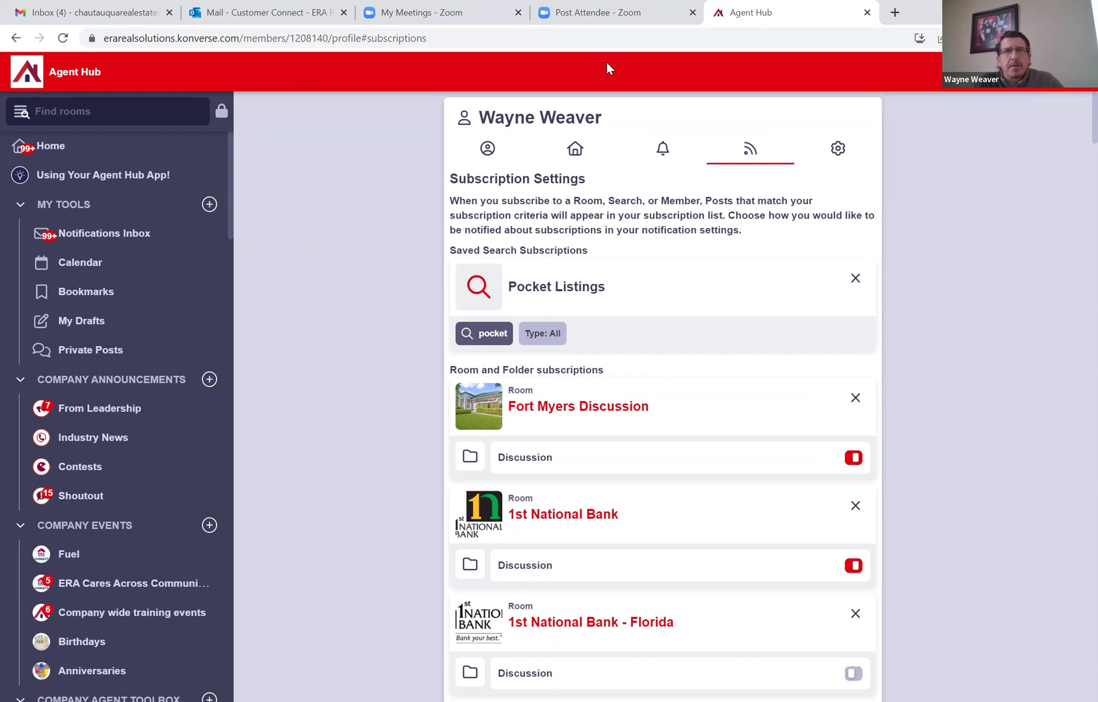
left_click(52, 149)
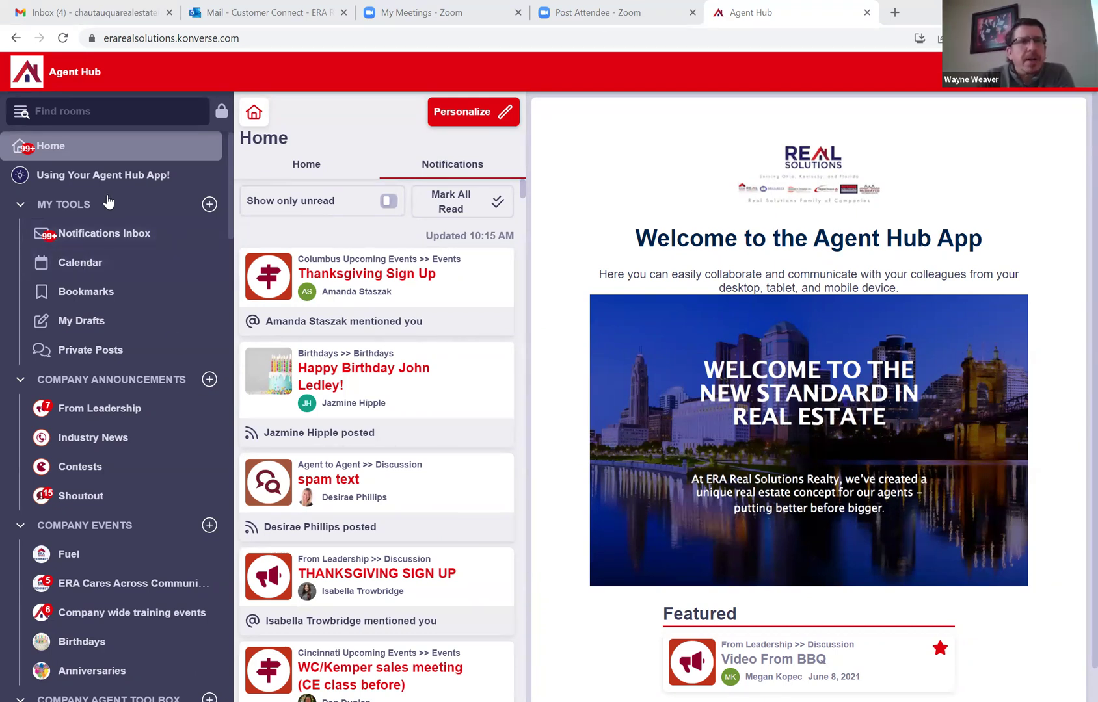
scroll(83, 242, "down", 1)
scroll(83, 241, "down", 12)
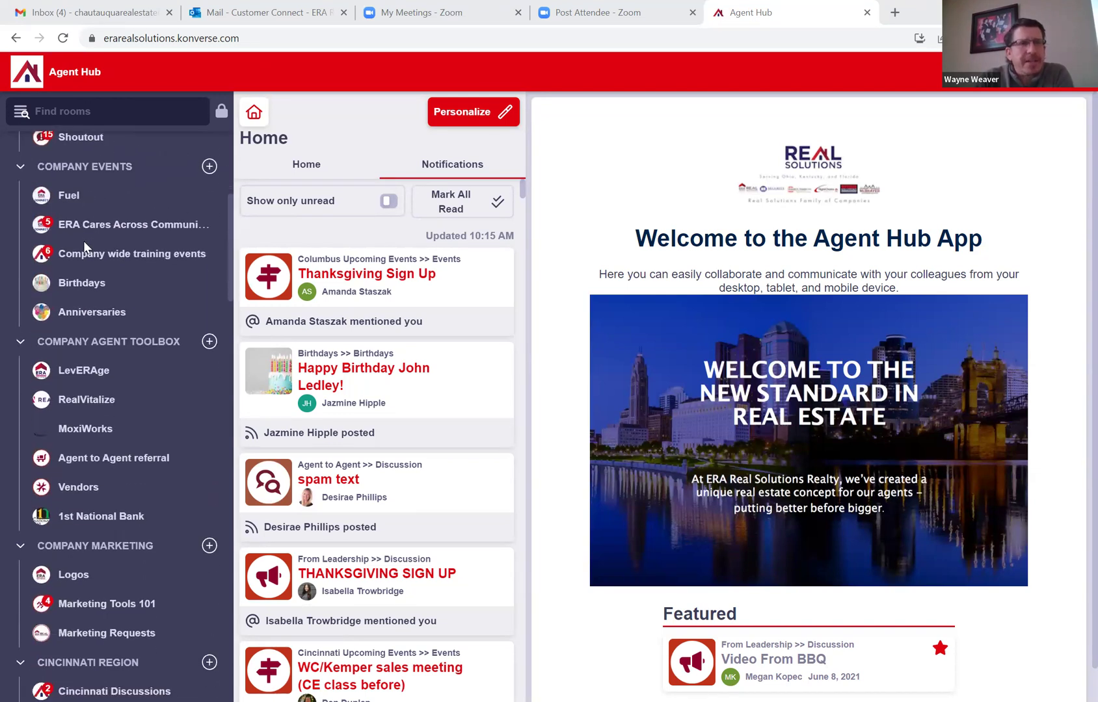
scroll(84, 241, "down", 1)
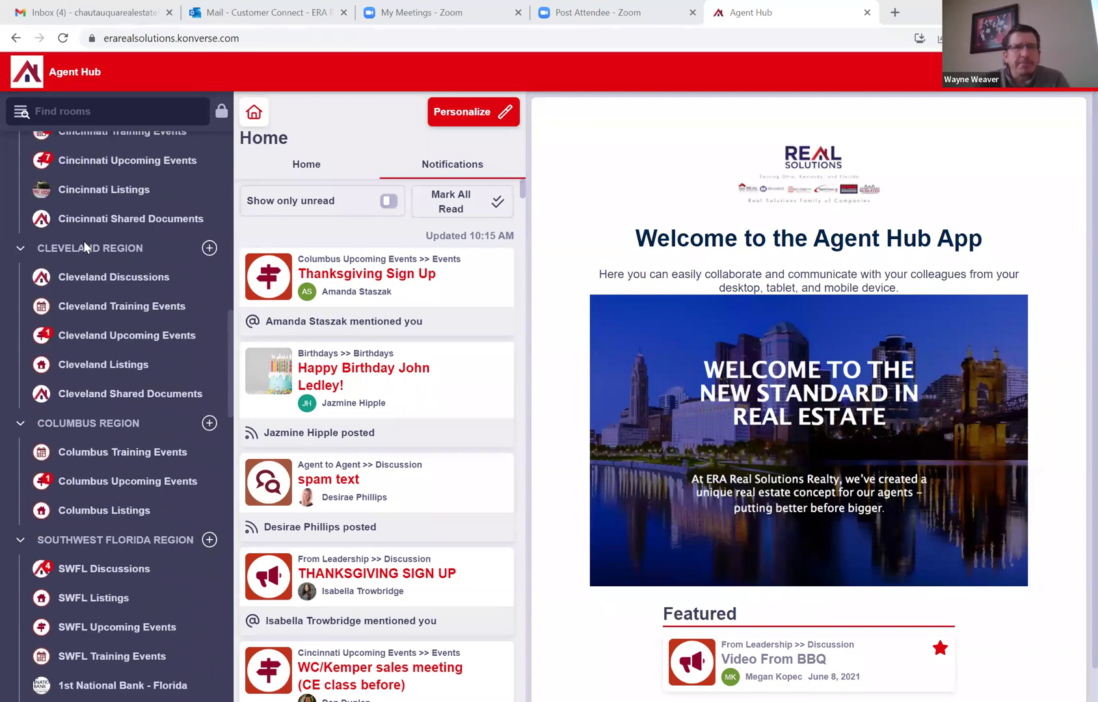
scroll(83, 241, "down", 3)
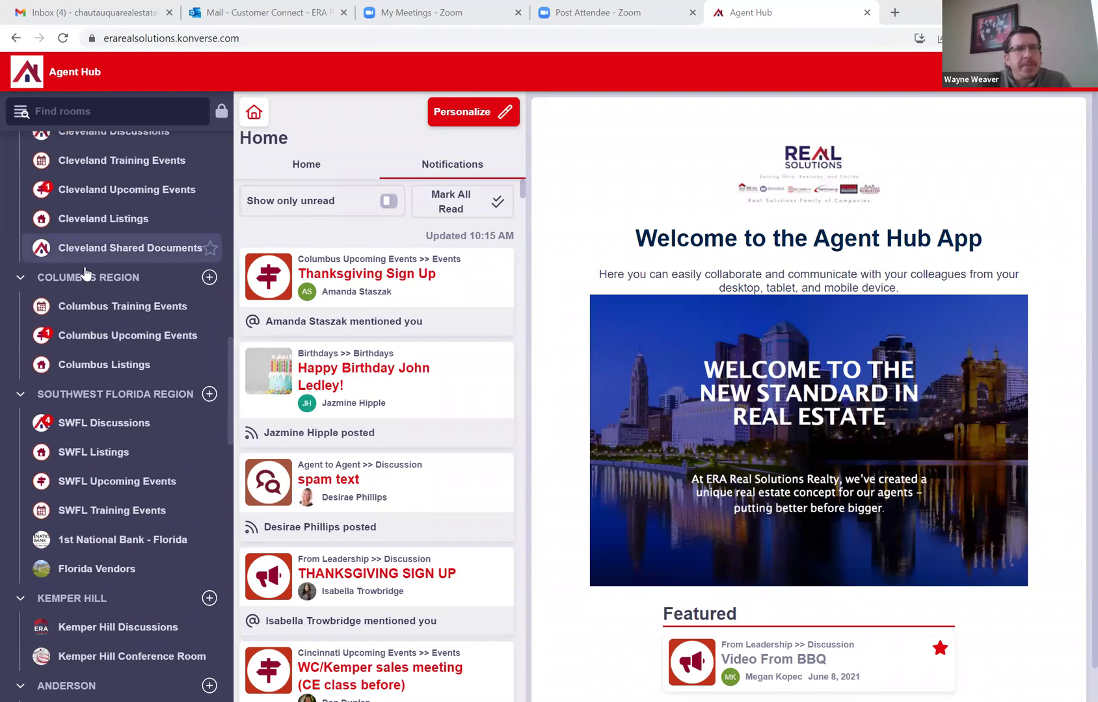
scroll(94, 303, "down", 2)
scroll(95, 303, "down", 5)
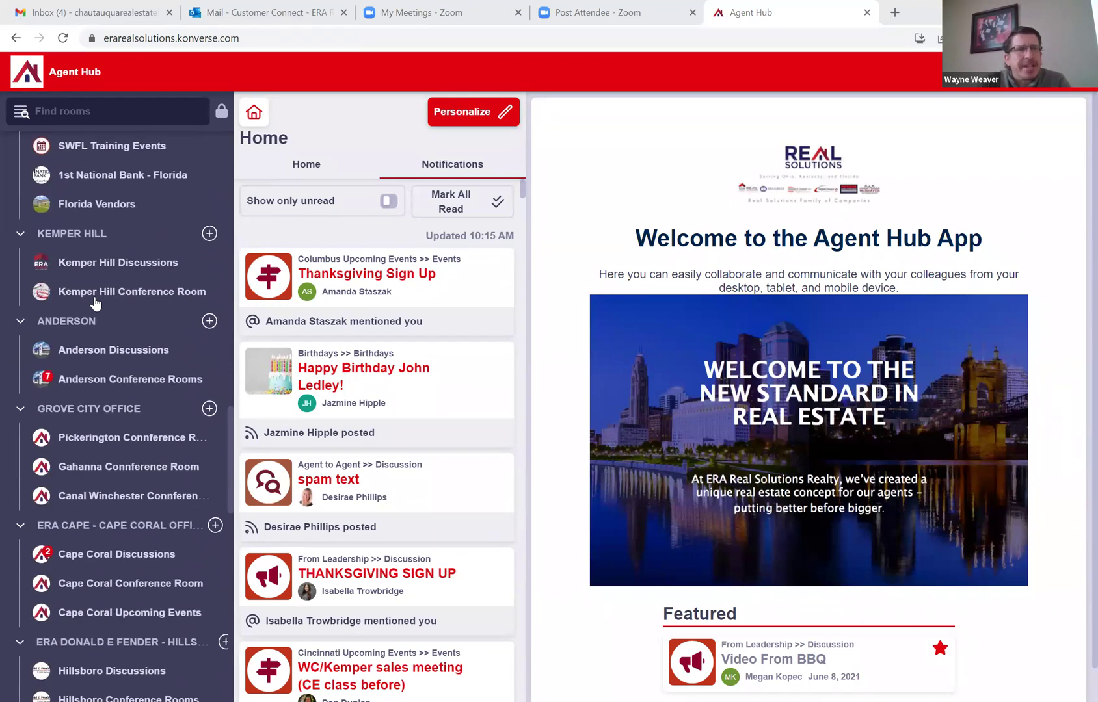
scroll(94, 303, "down", 4)
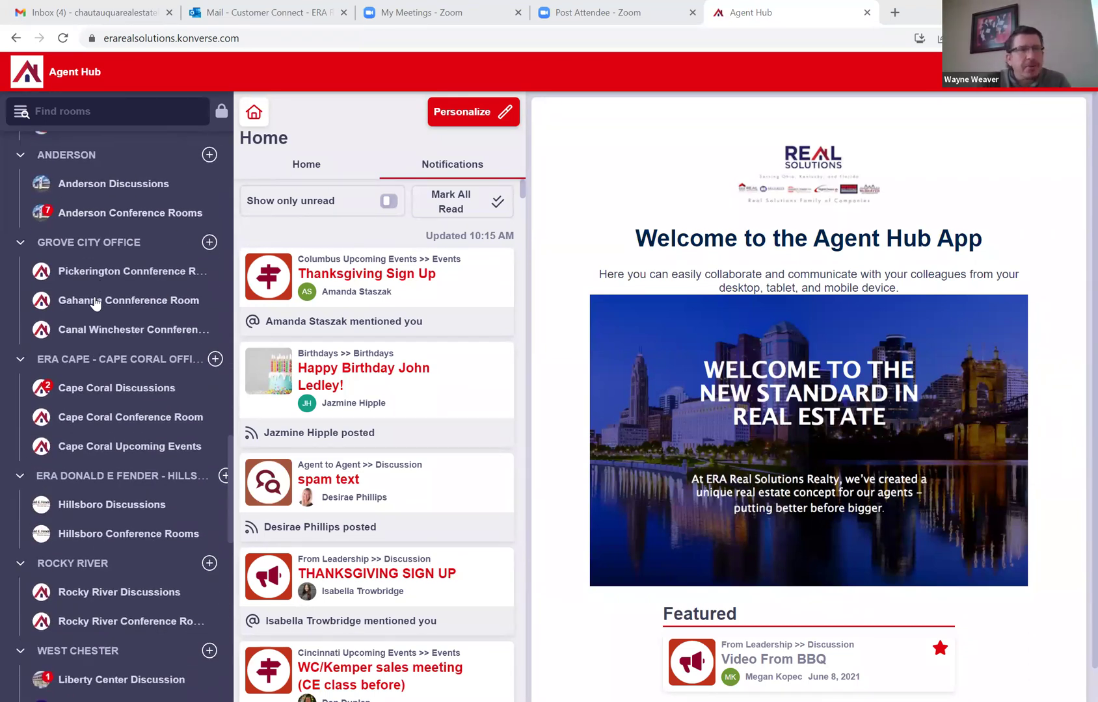
scroll(94, 303, "down", 4)
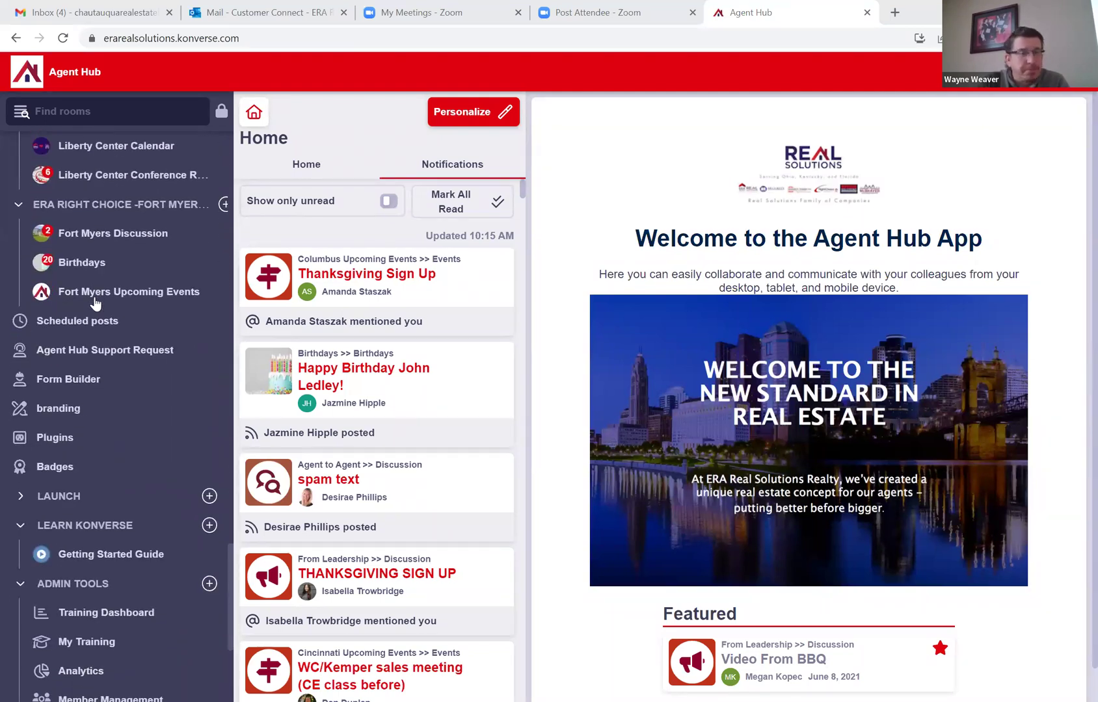
scroll(94, 303, "up", 20)
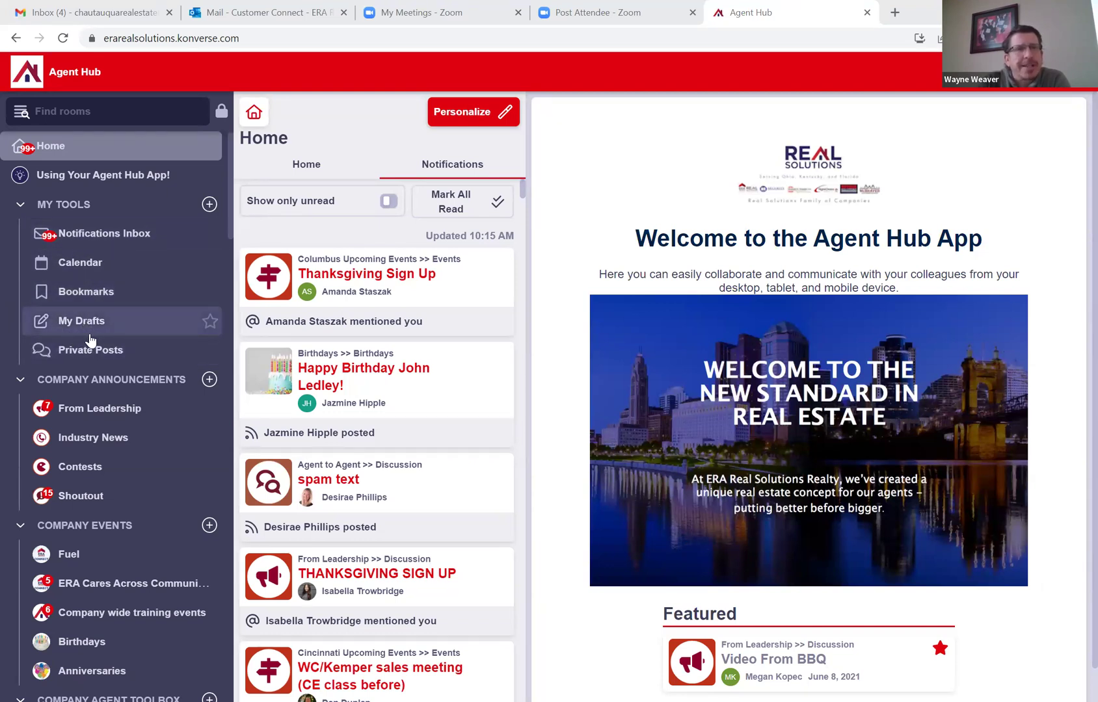
Review the rooms listed under Company Announcements, Company Events, Company Agent Toolbox and Company Marketing.
scroll(91, 328, "down", 1)
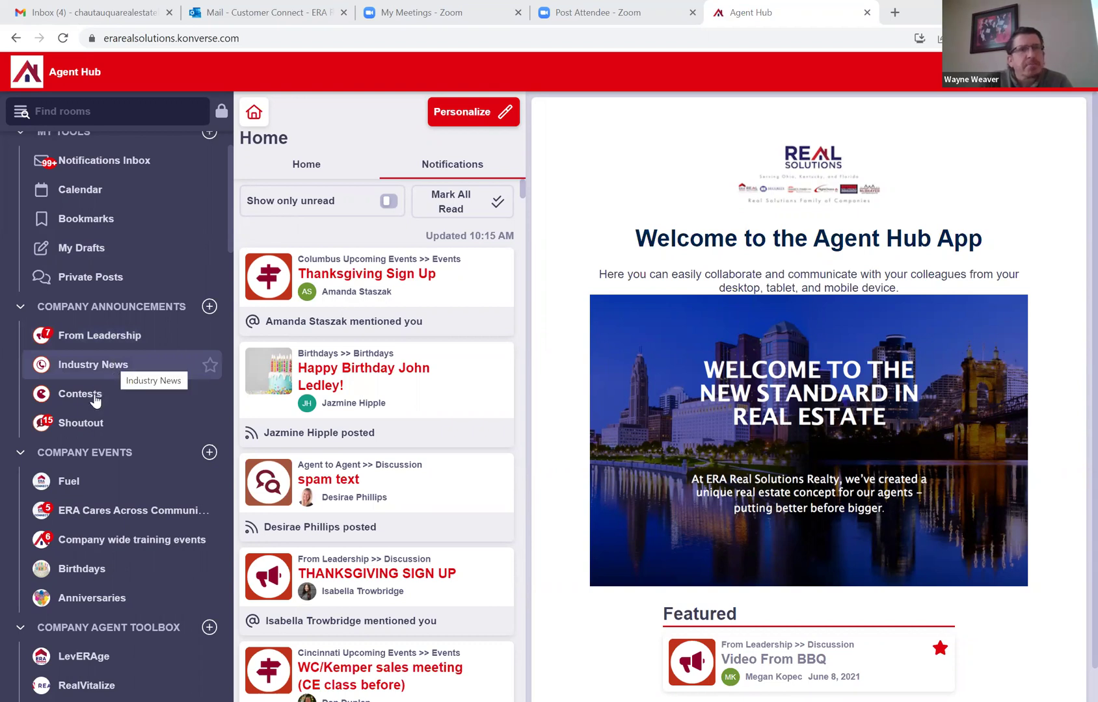
scroll(98, 364, "down", 1)
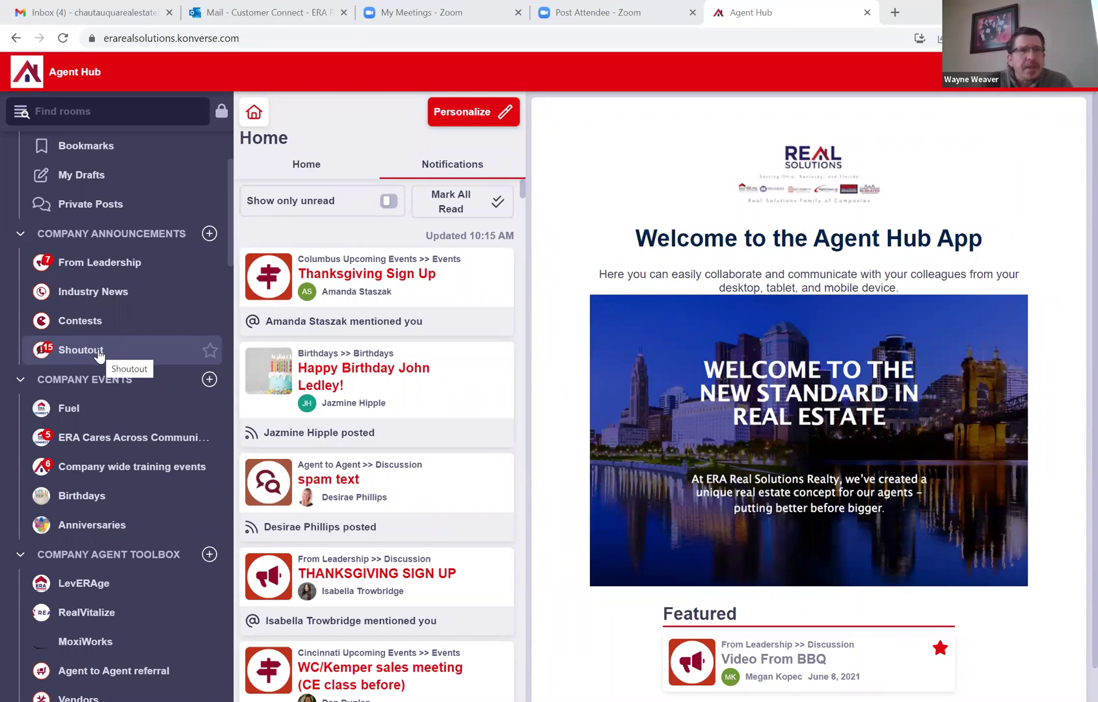
scroll(98, 356, "down", 2)
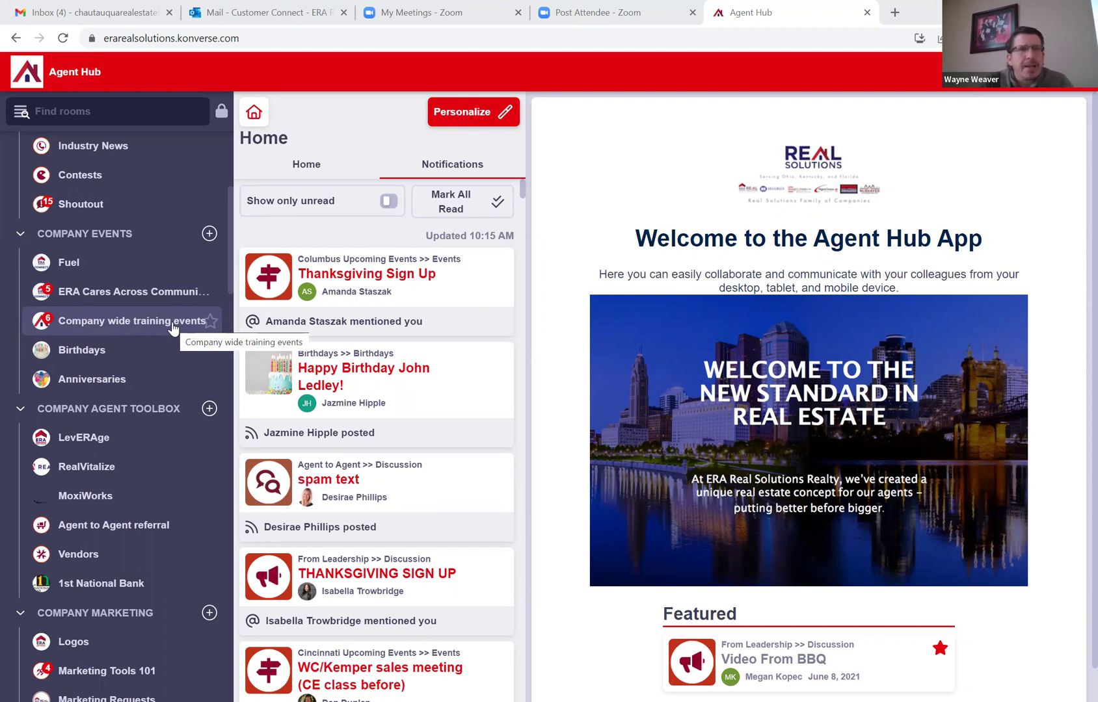
scroll(144, 371, "down", 1)
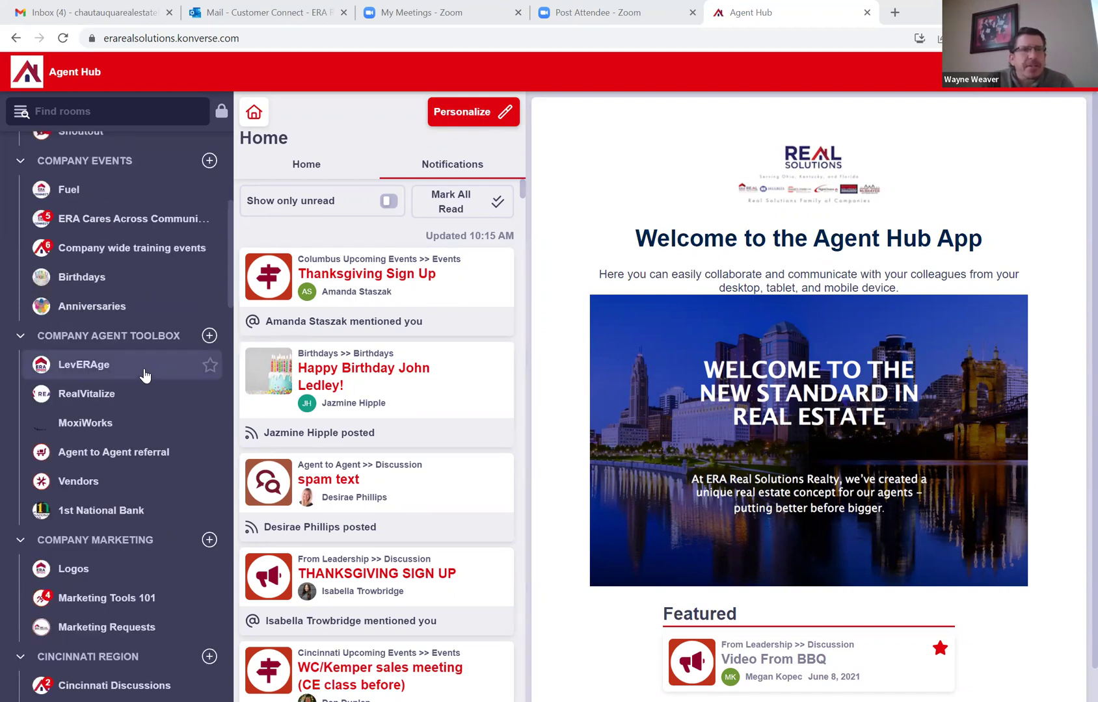
scroll(144, 376, "down", 2)
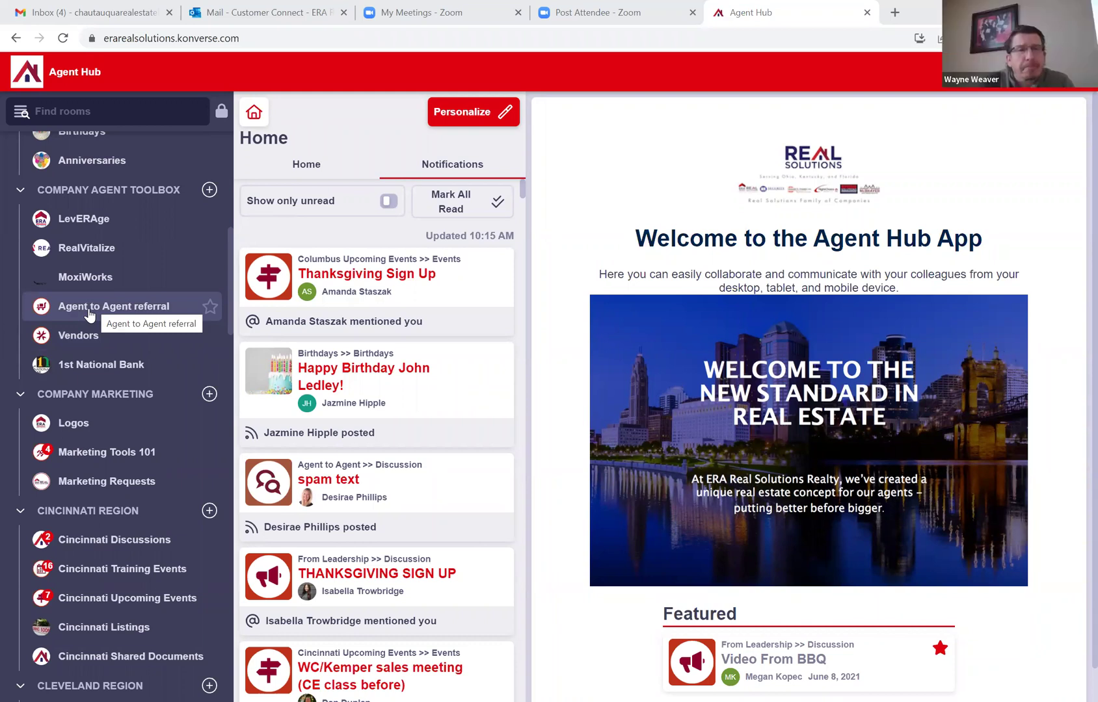
scroll(89, 315, "up", 1)
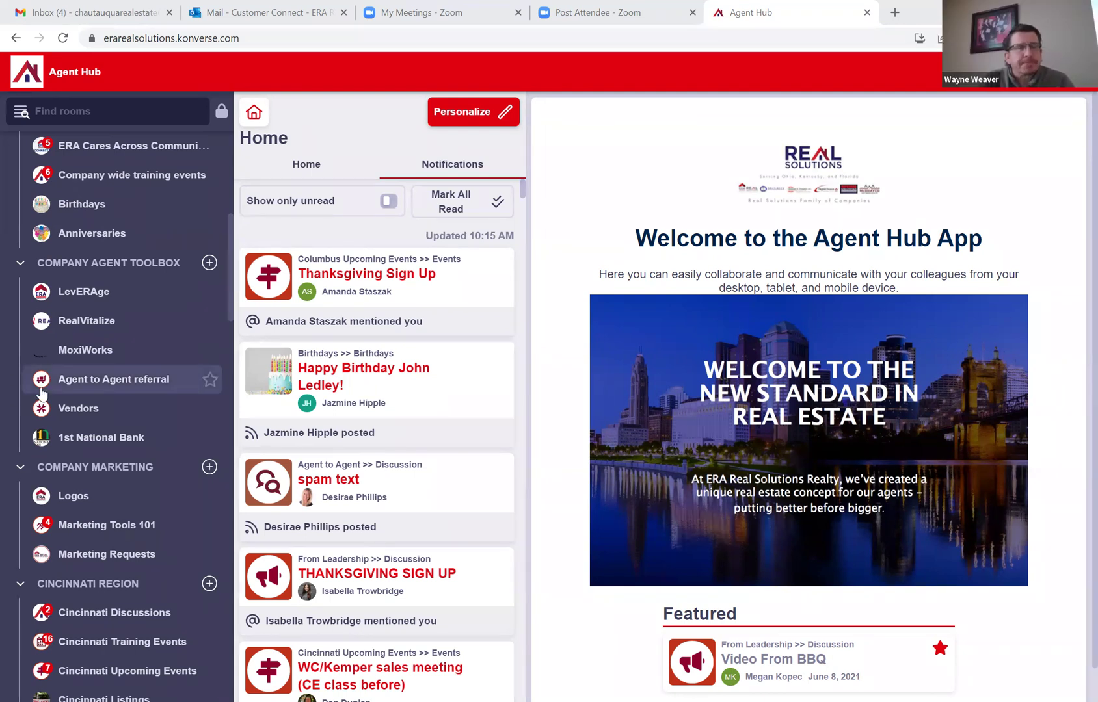
scroll(57, 377, "down", 1)
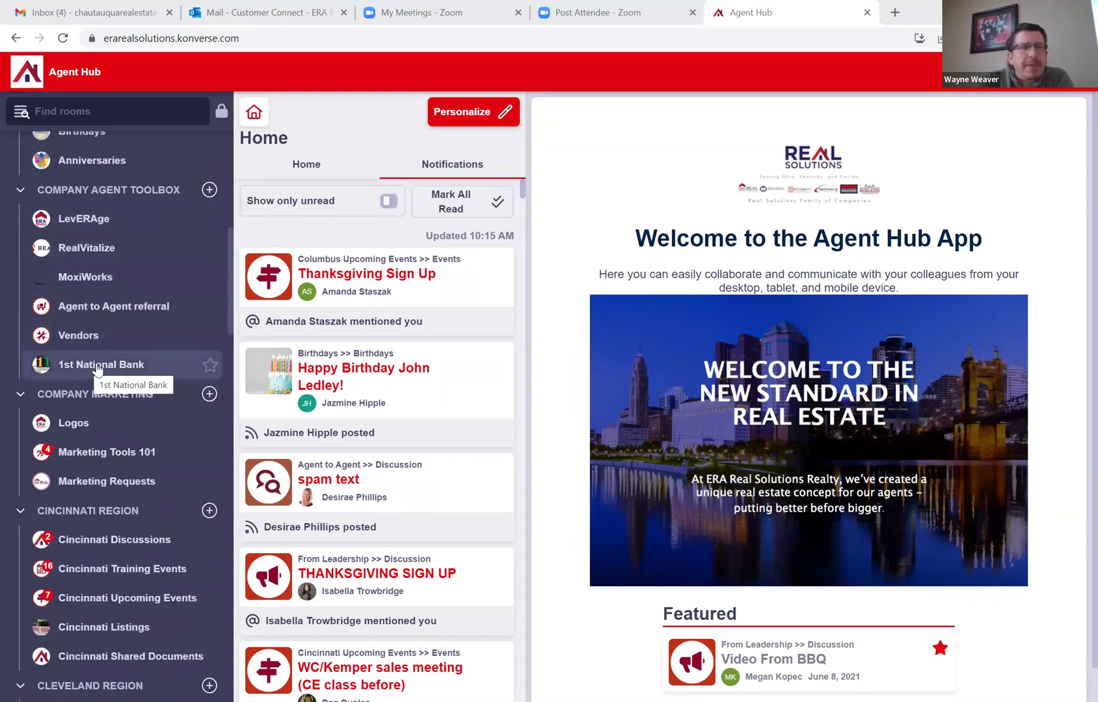
scroll(99, 370, "down", 2)
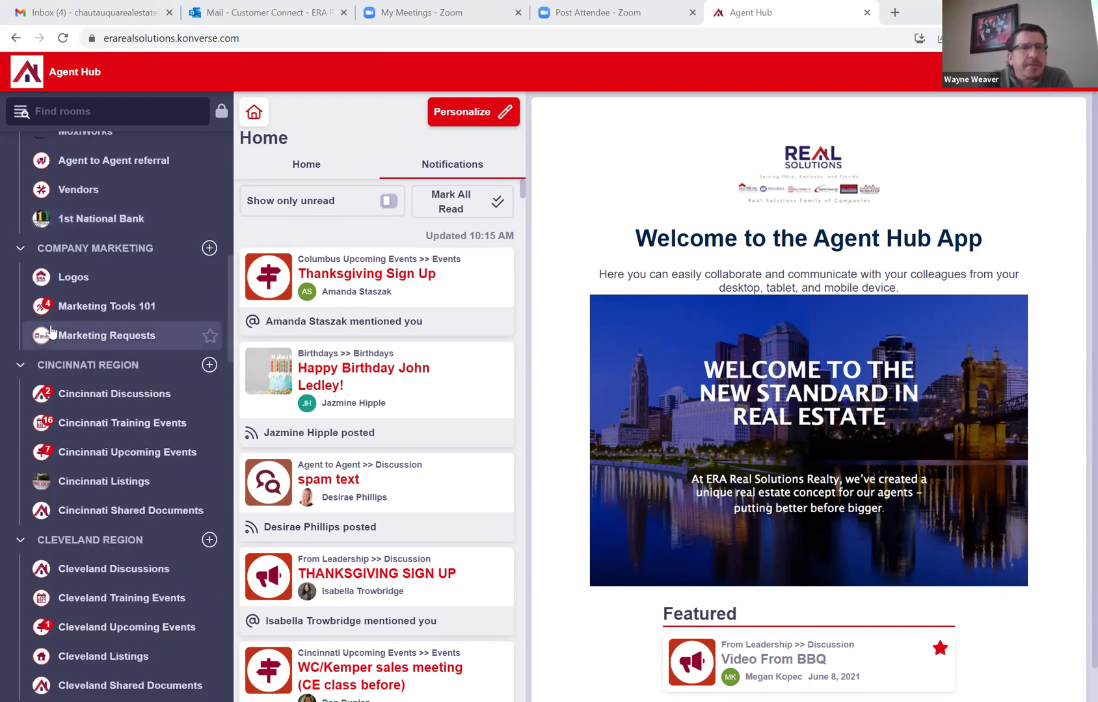
Open the Real Solutions Logo post in the Logos room of Company Marketing and look through its attached logo images.
left_click(78, 280)
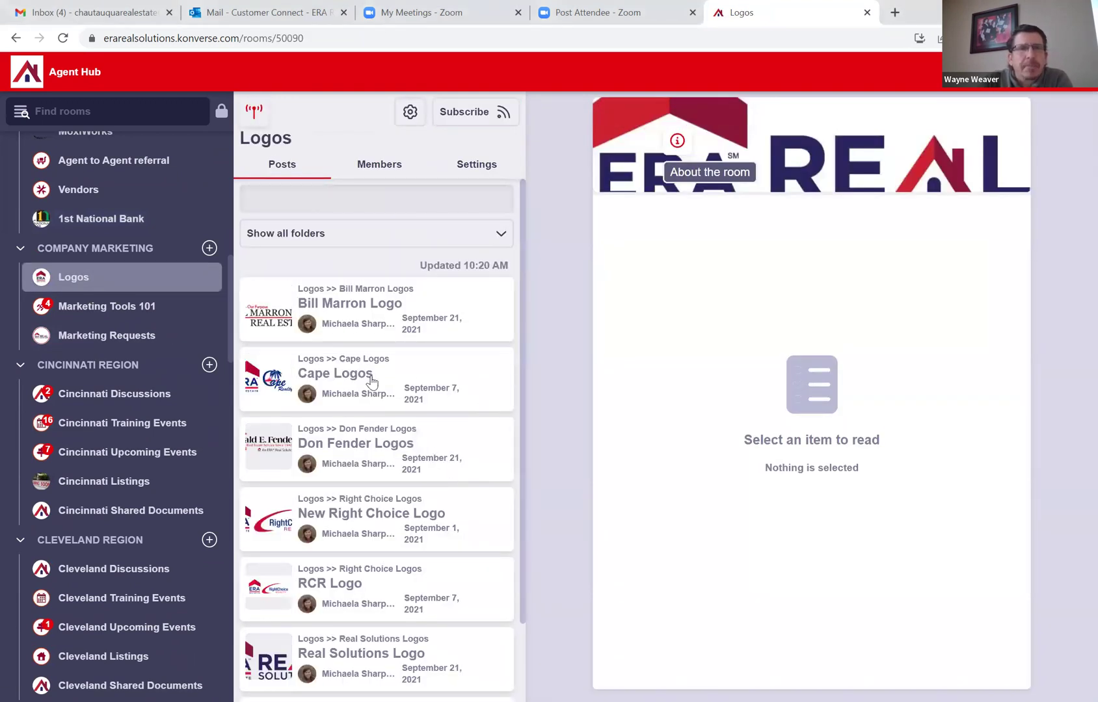
scroll(370, 381, "down", 2)
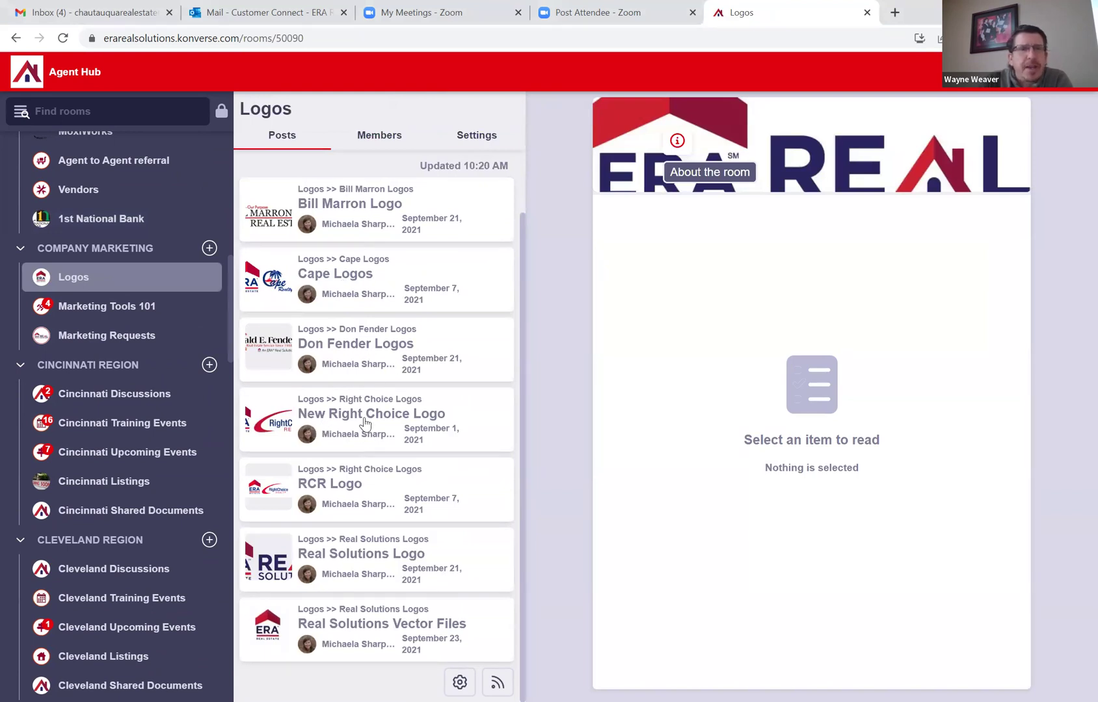
left_click(372, 559)
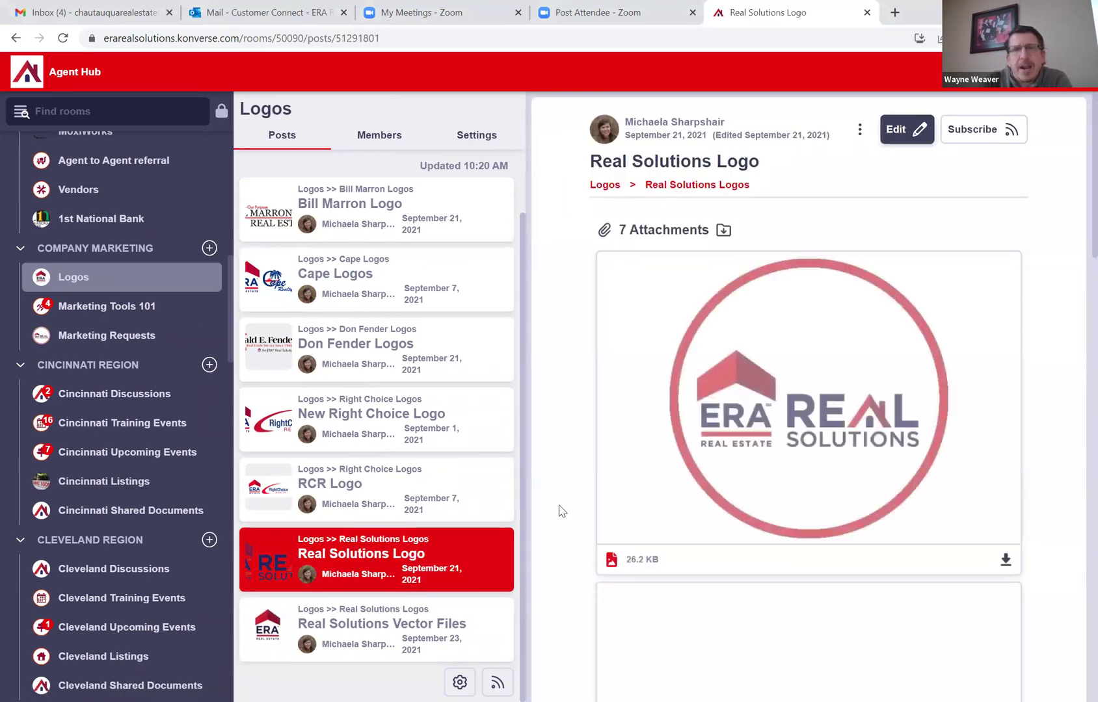
scroll(684, 455, "down", 5)
scroll(693, 455, "down", 7)
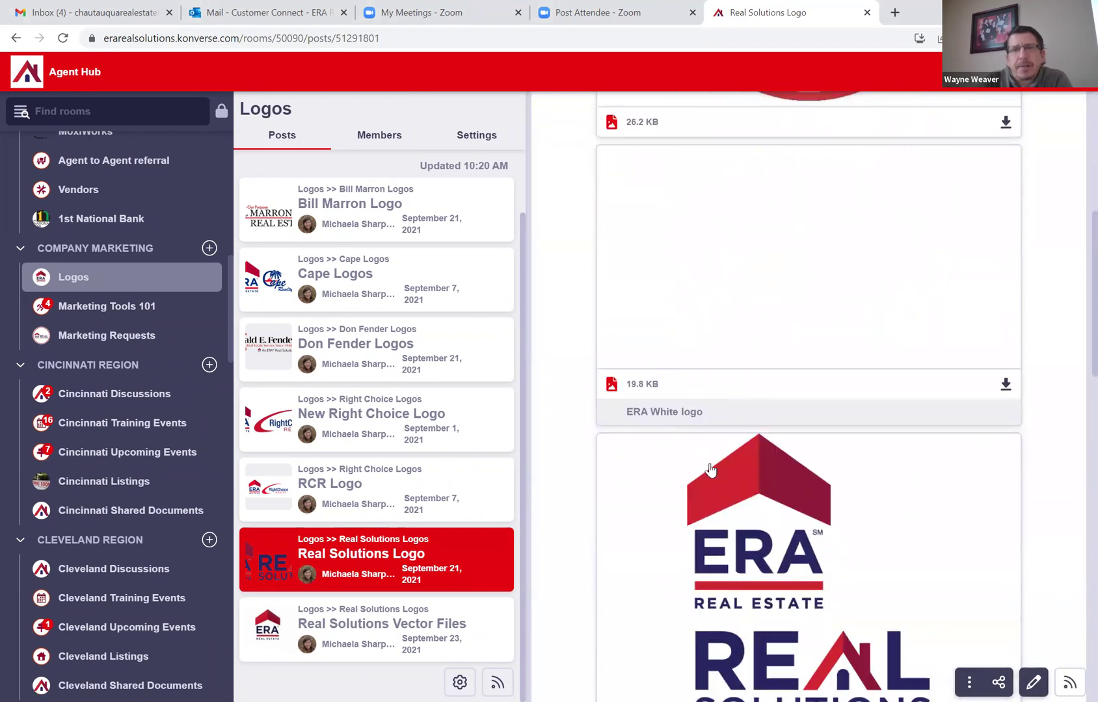
scroll(748, 398, "down", 3)
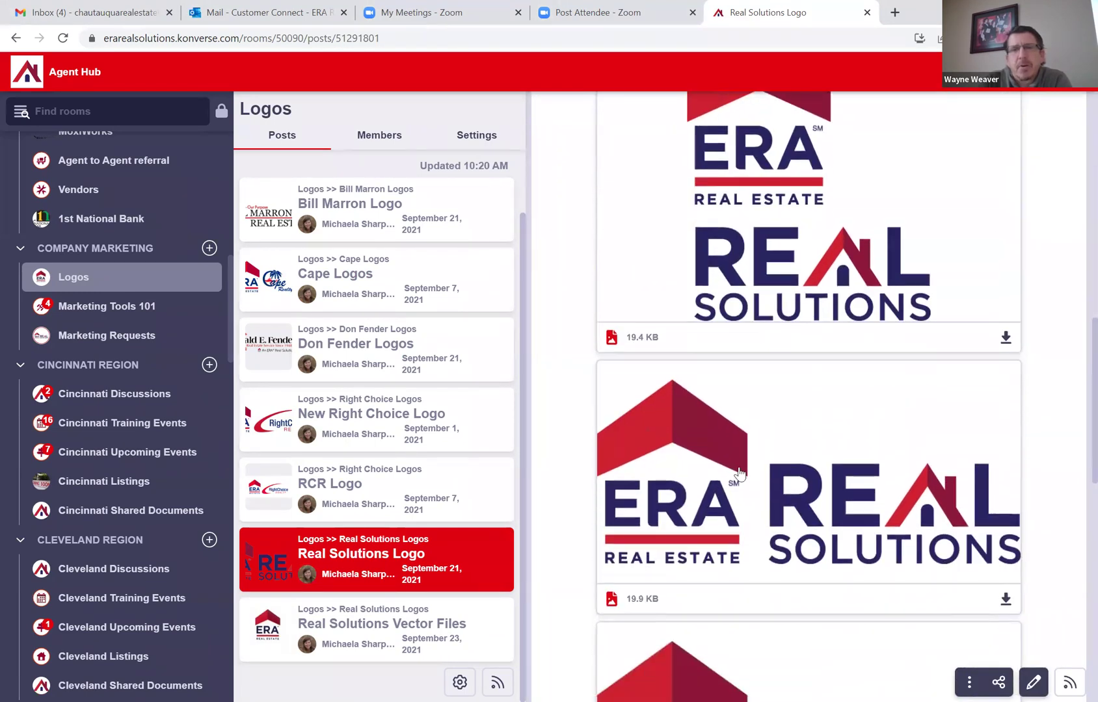
scroll(564, 451, "up", 5)
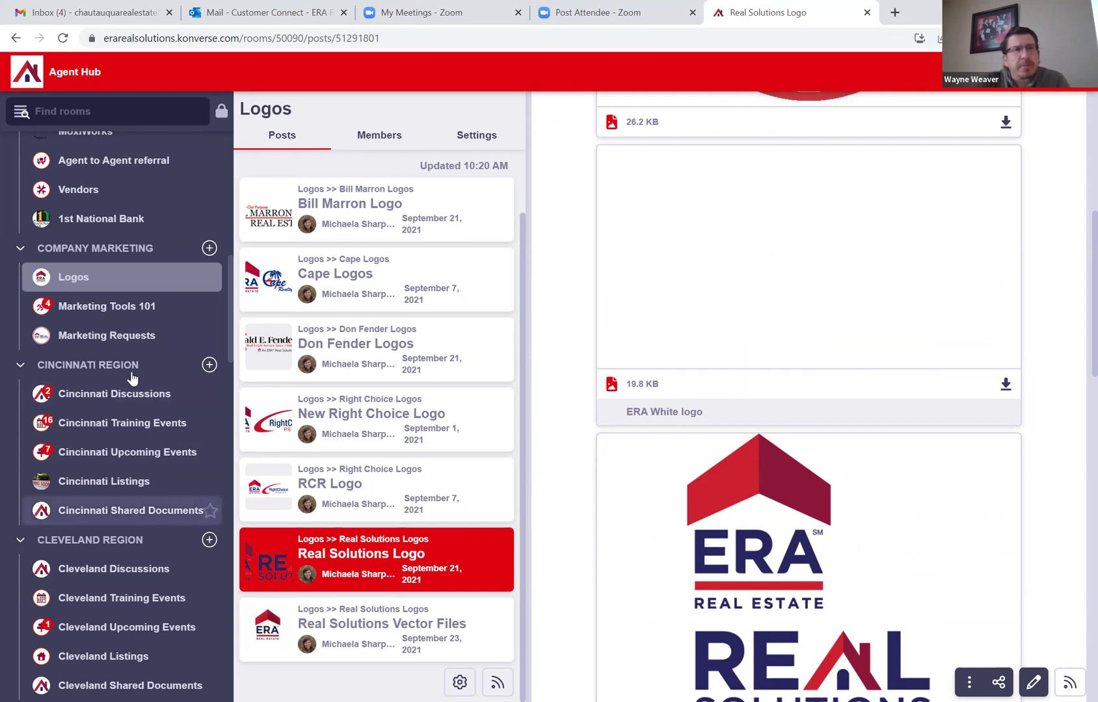
Open the Marketing Tools 101 room in Company Marketing, skim its posts, and return to the newest ones.
scroll(117, 371, "up", 5)
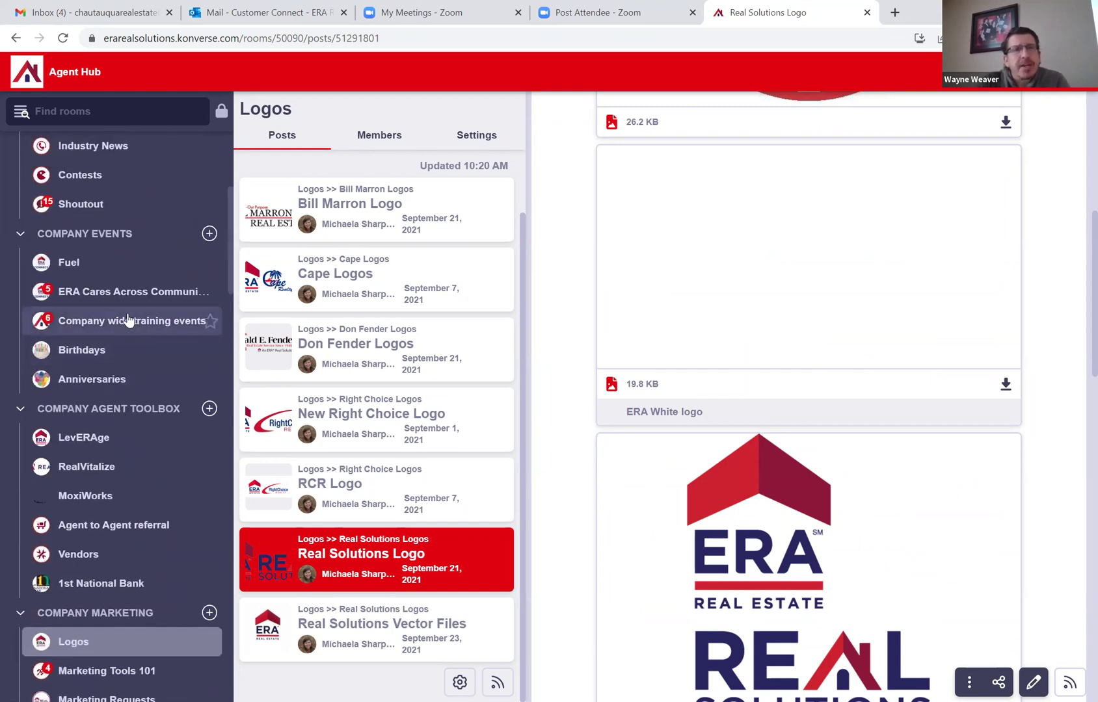
scroll(91, 393, "down", 4)
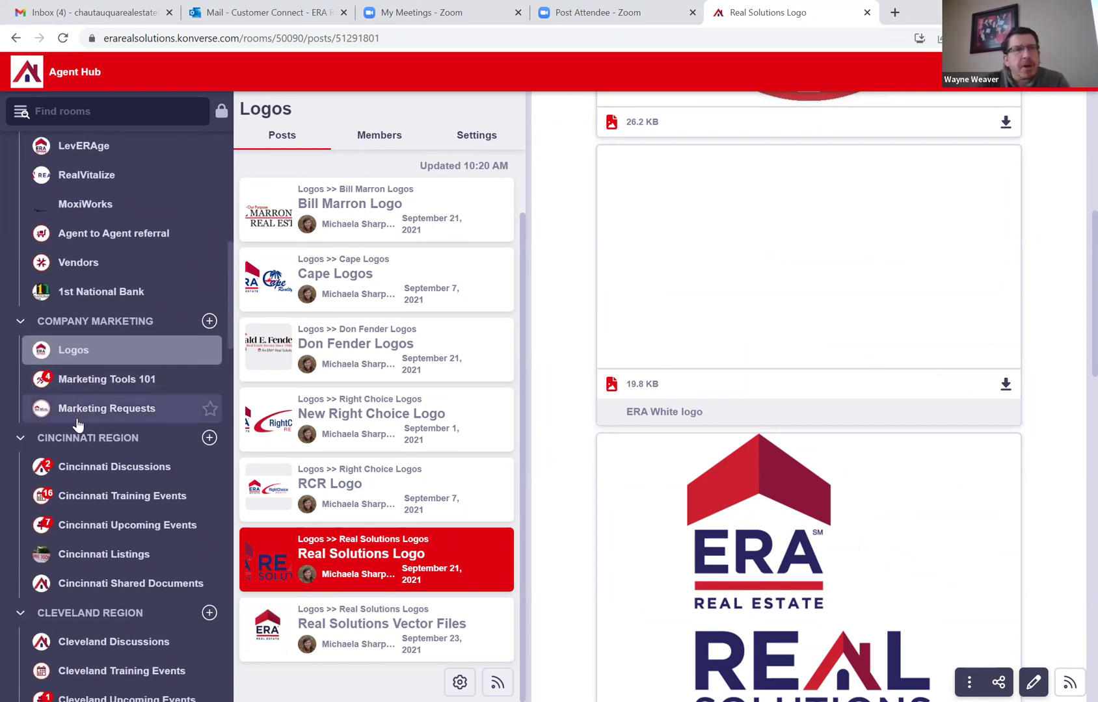
left_click(103, 381)
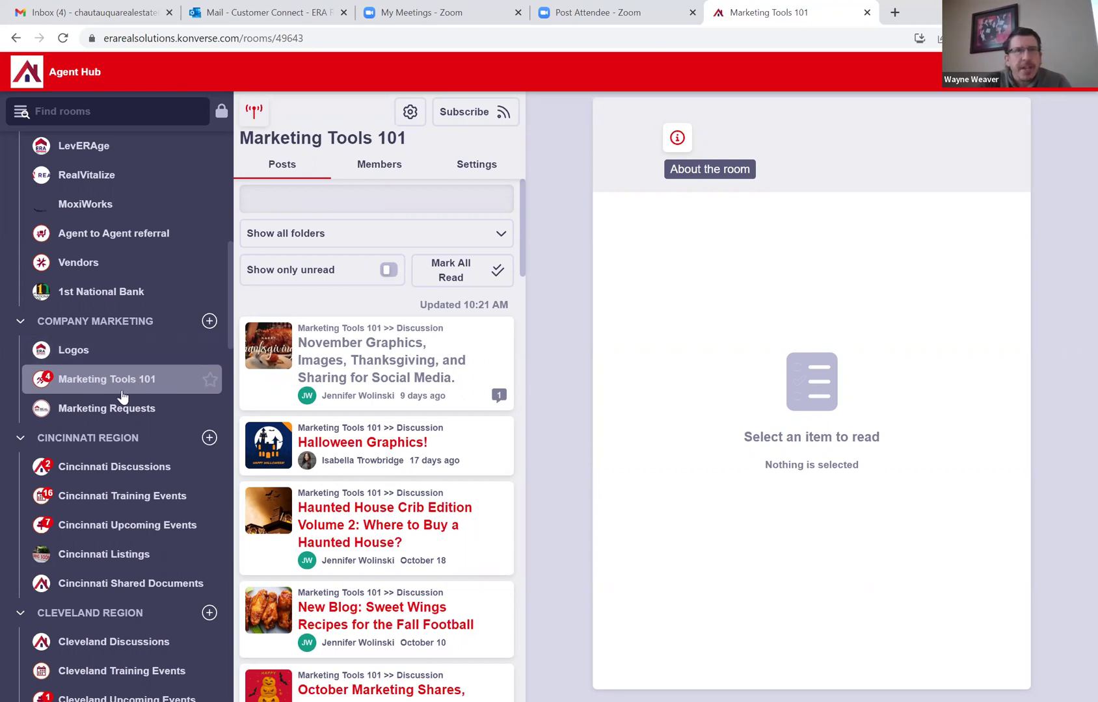
scroll(351, 465, "down", 10)
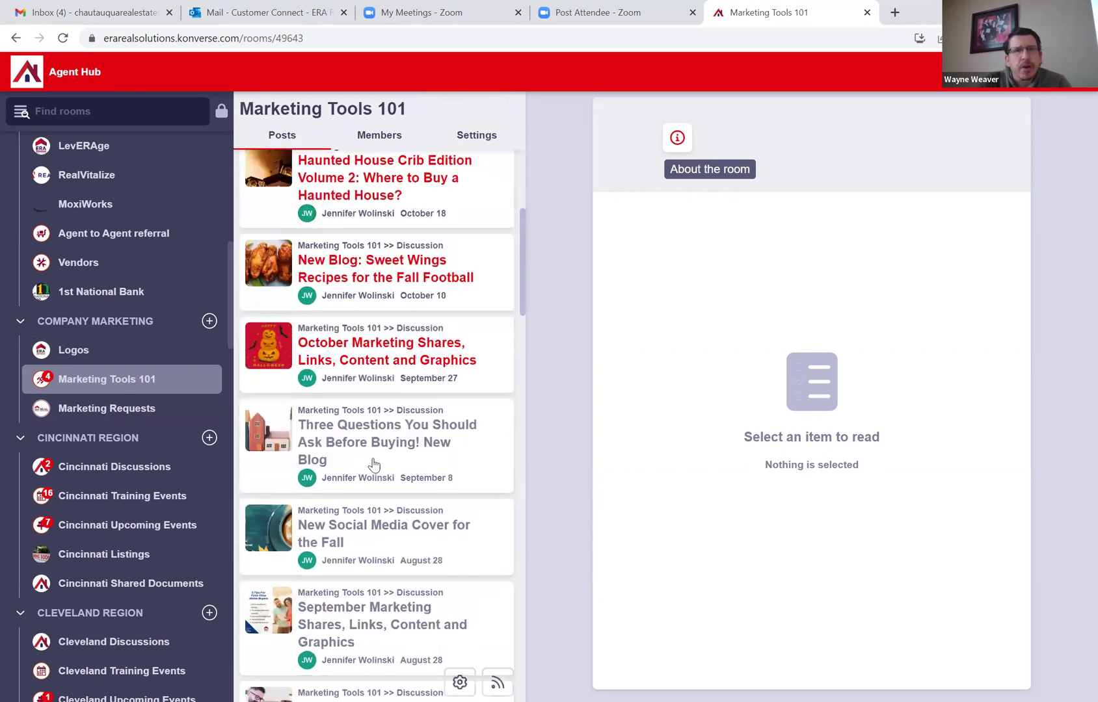
scroll(374, 465, "down", 4)
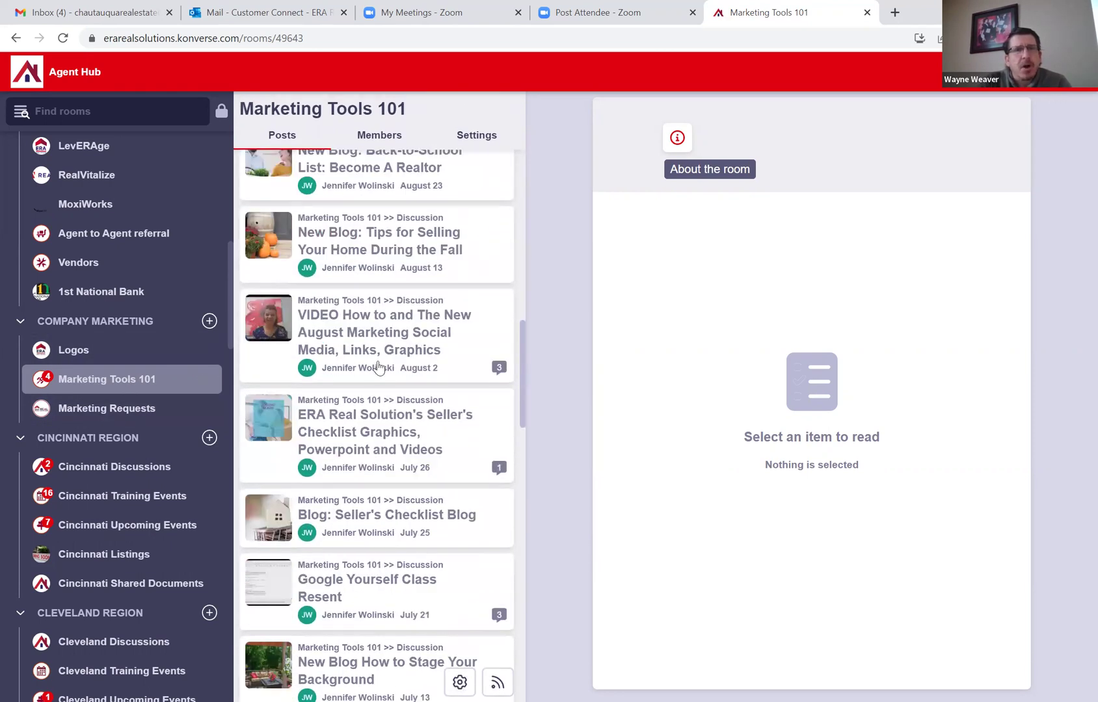
scroll(377, 364, "down", 1)
scroll(379, 369, "down", 6)
scroll(379, 368, "up", 15)
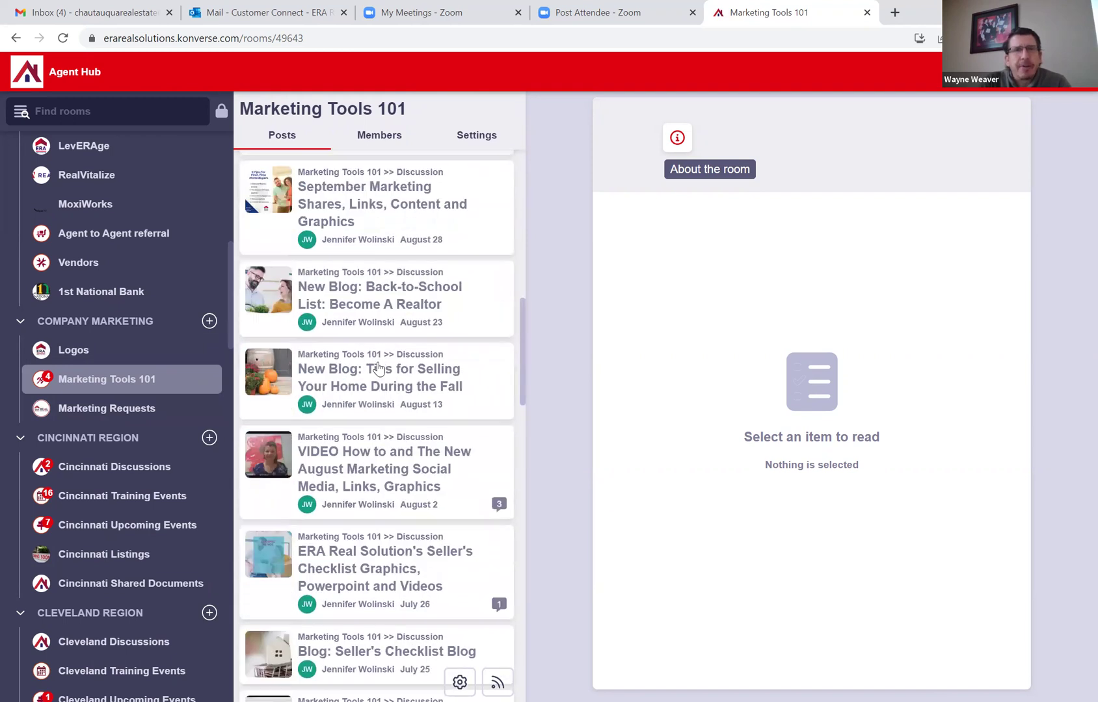
scroll(378, 369, "up", 5)
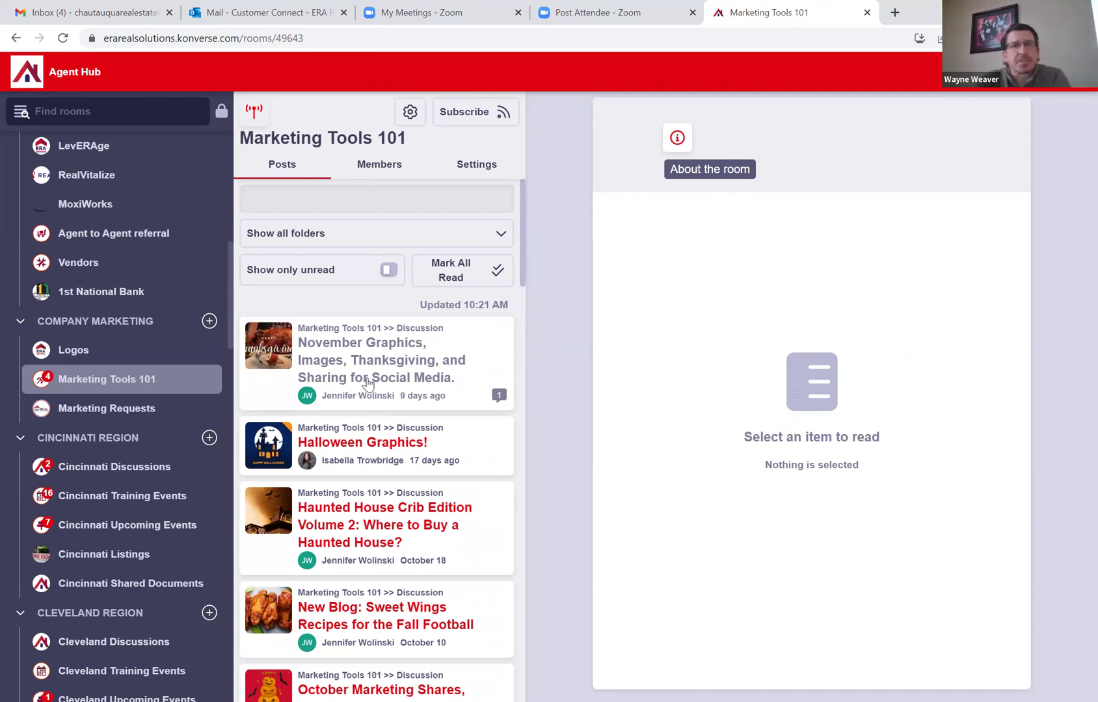
Open the post about November graphics, Thanksgiving images and social media sharing, and look through its attachments.
left_click(357, 364)
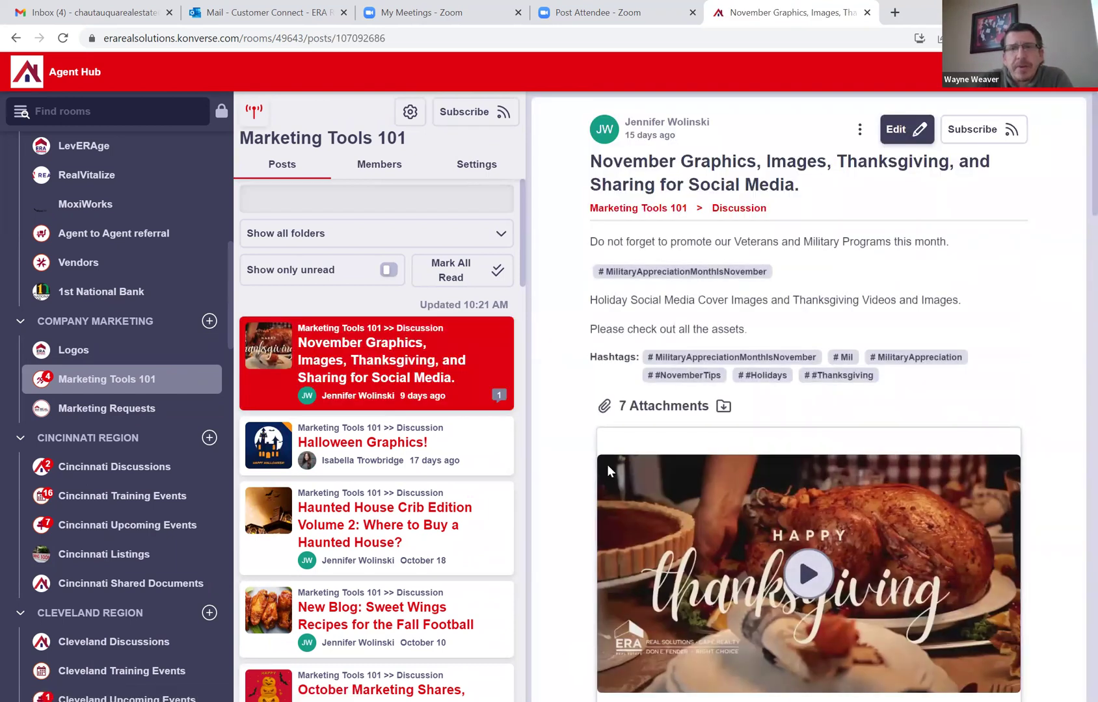
scroll(606, 462, "down", 1)
scroll(606, 462, "down", 8)
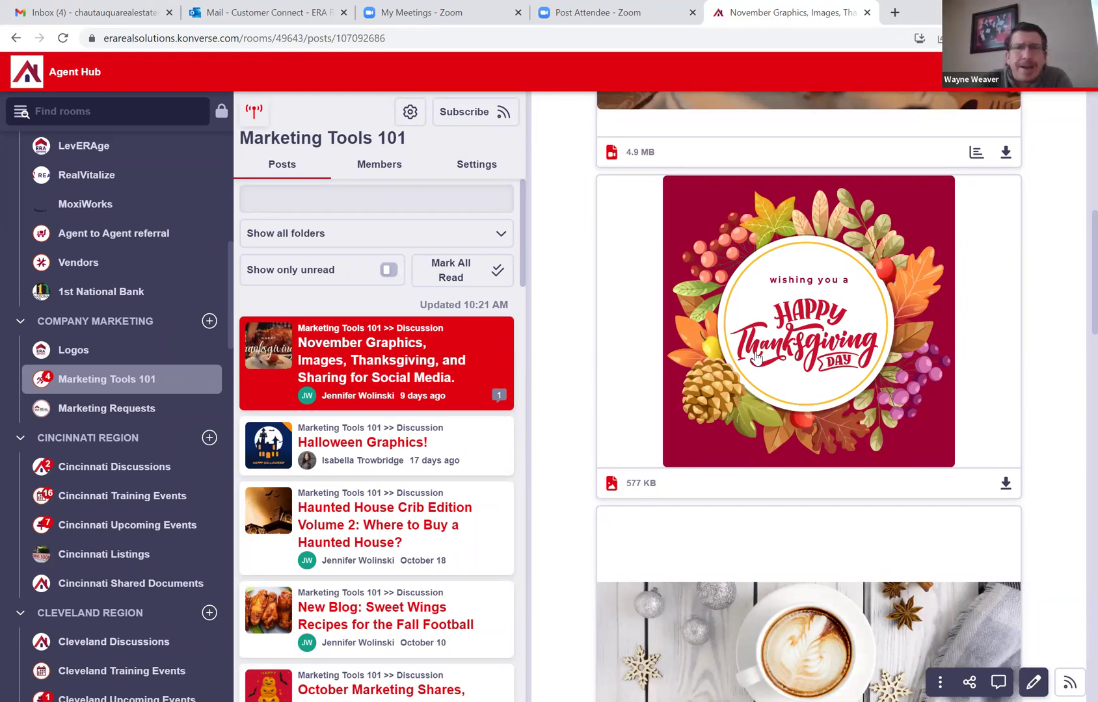
scroll(756, 357, "down", 8)
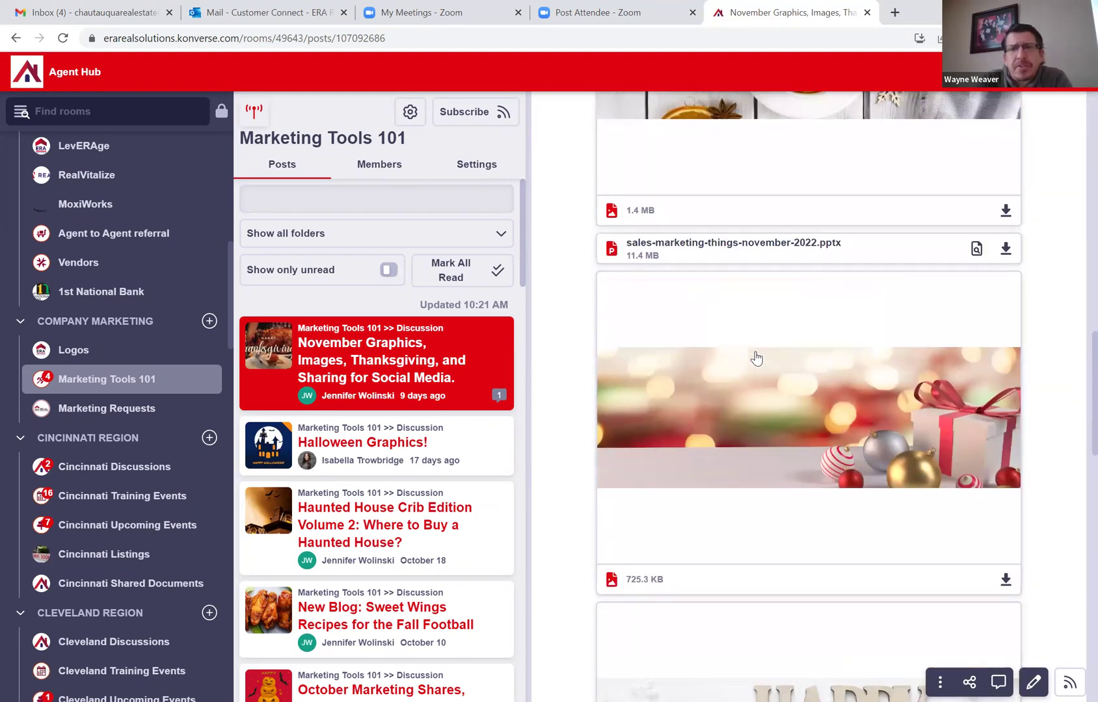
scroll(757, 357, "up", 1)
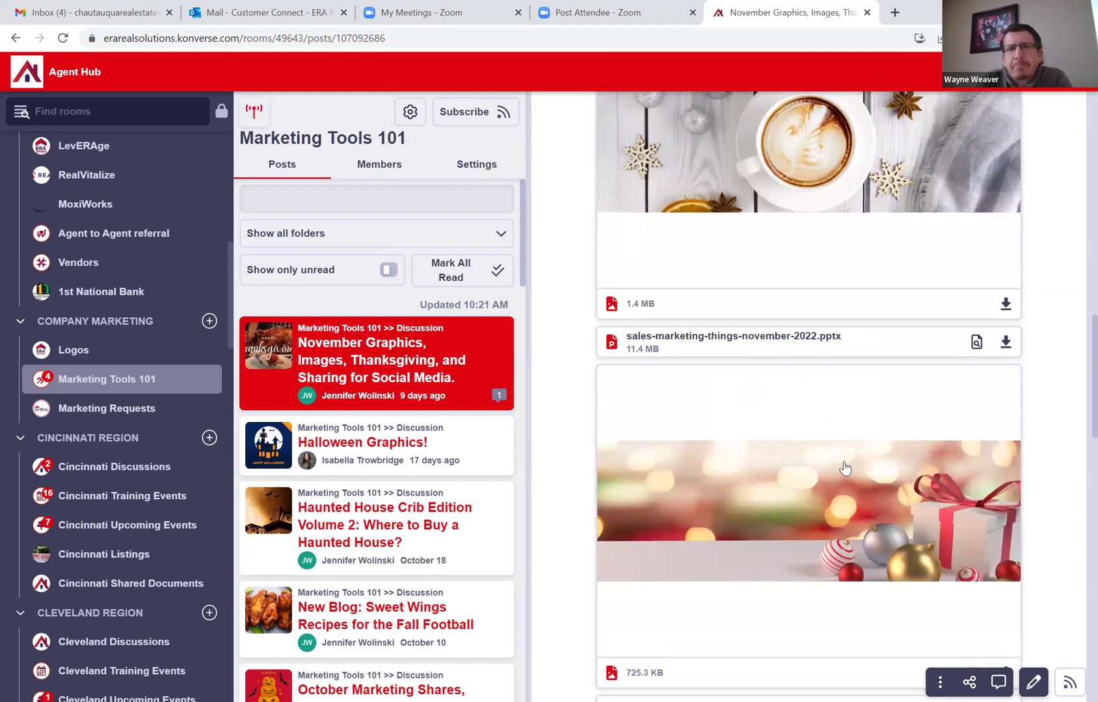
scroll(815, 519, "down", 8)
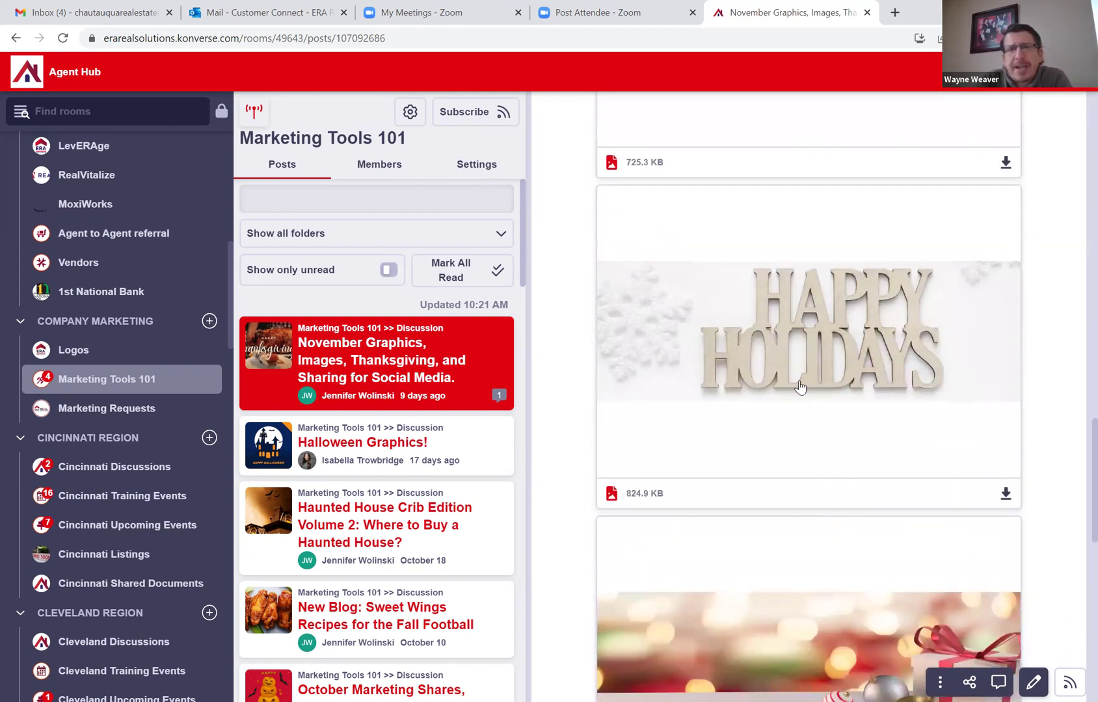
Look through the remaining holiday images attached to the November graphics post and return to its beginning.
scroll(783, 365, "down", 9)
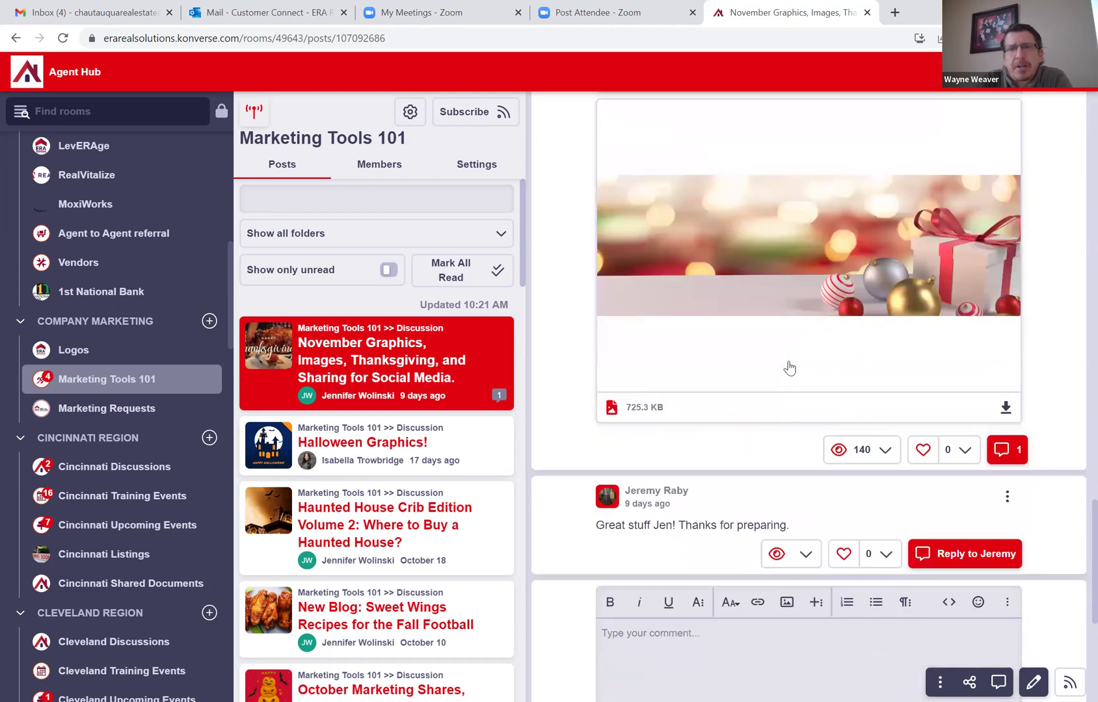
scroll(686, 459, "up", 5)
scroll(683, 469, "up", 10)
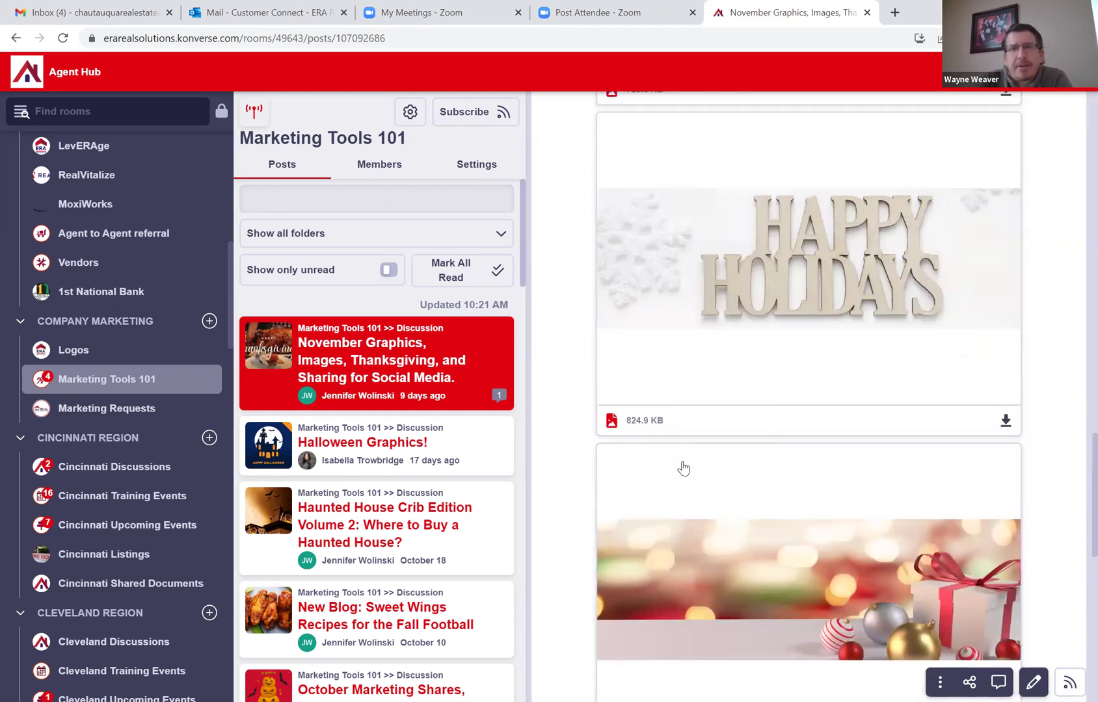
left_click(265, 379)
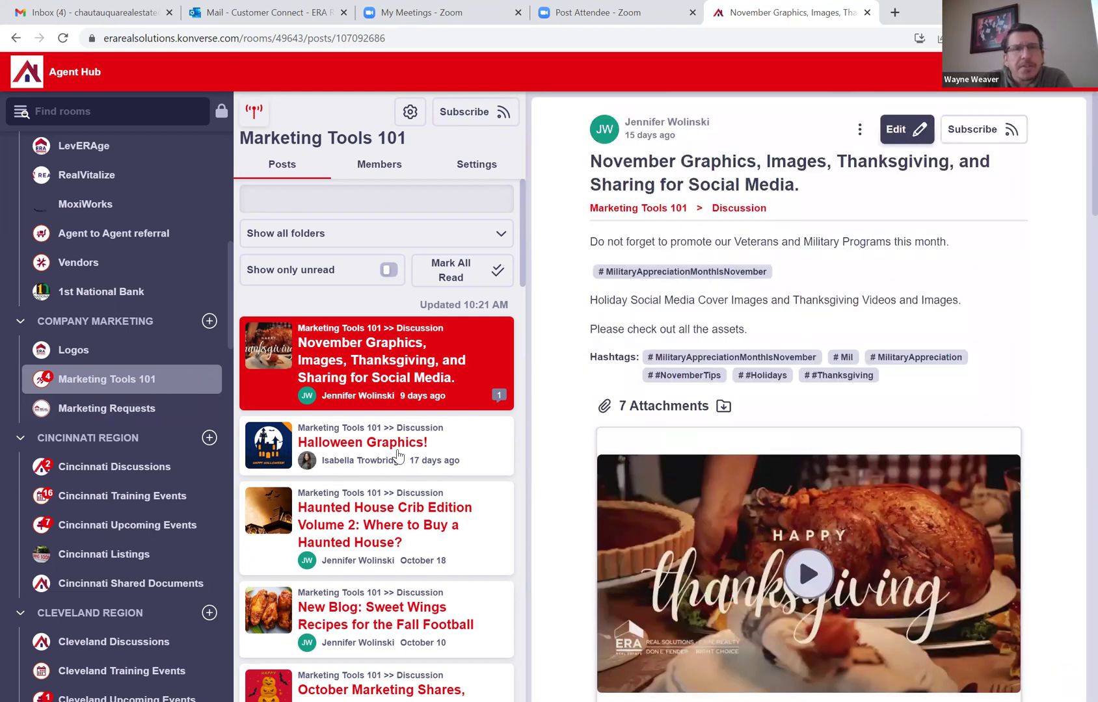
Skim the older posts in the Marketing Tools 101 room and return to the newest ones.
scroll(391, 455, "down", 3)
scroll(399, 459, "down", 10)
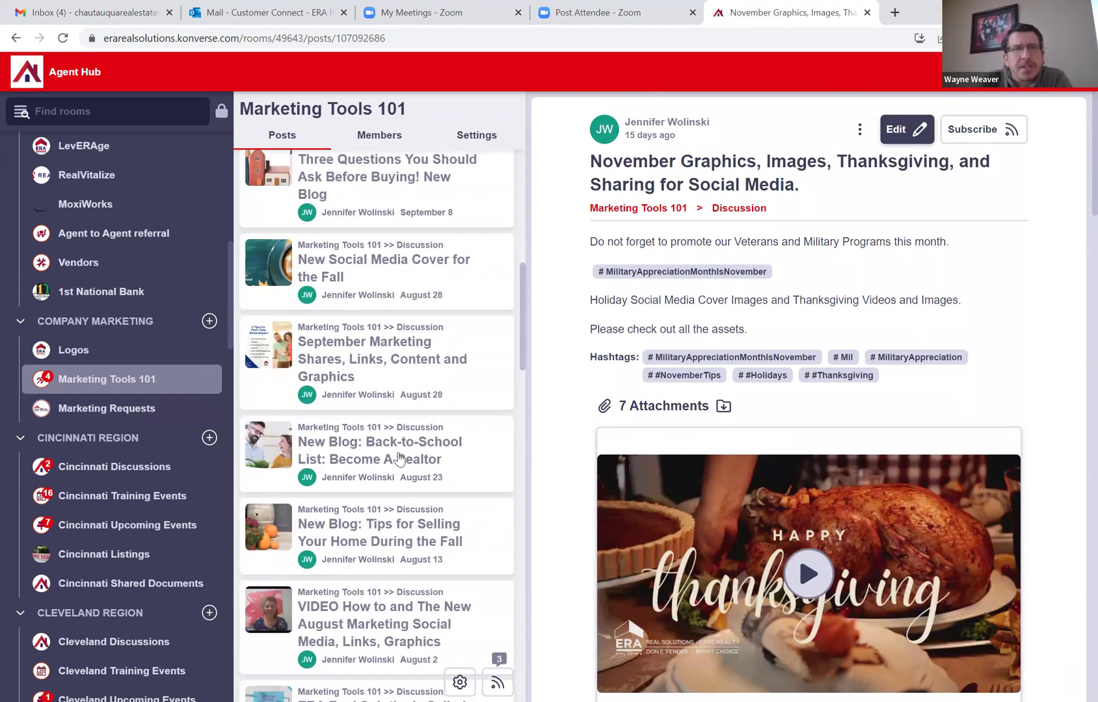
scroll(399, 459, "down", 10)
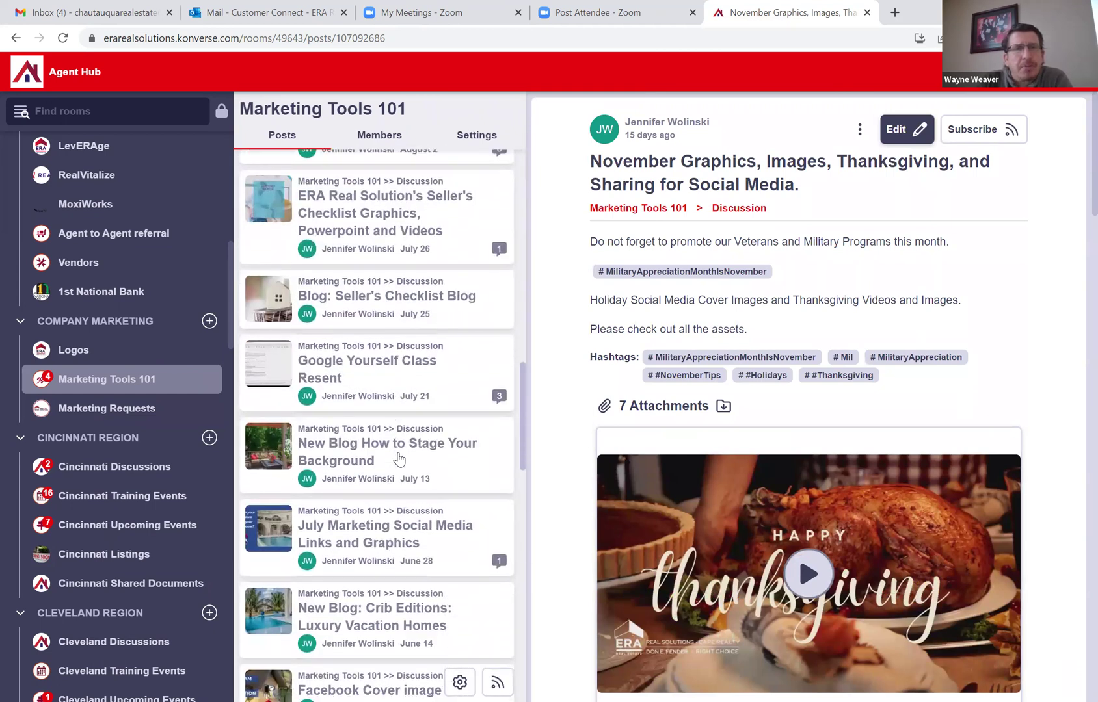
scroll(399, 459, "down", 5)
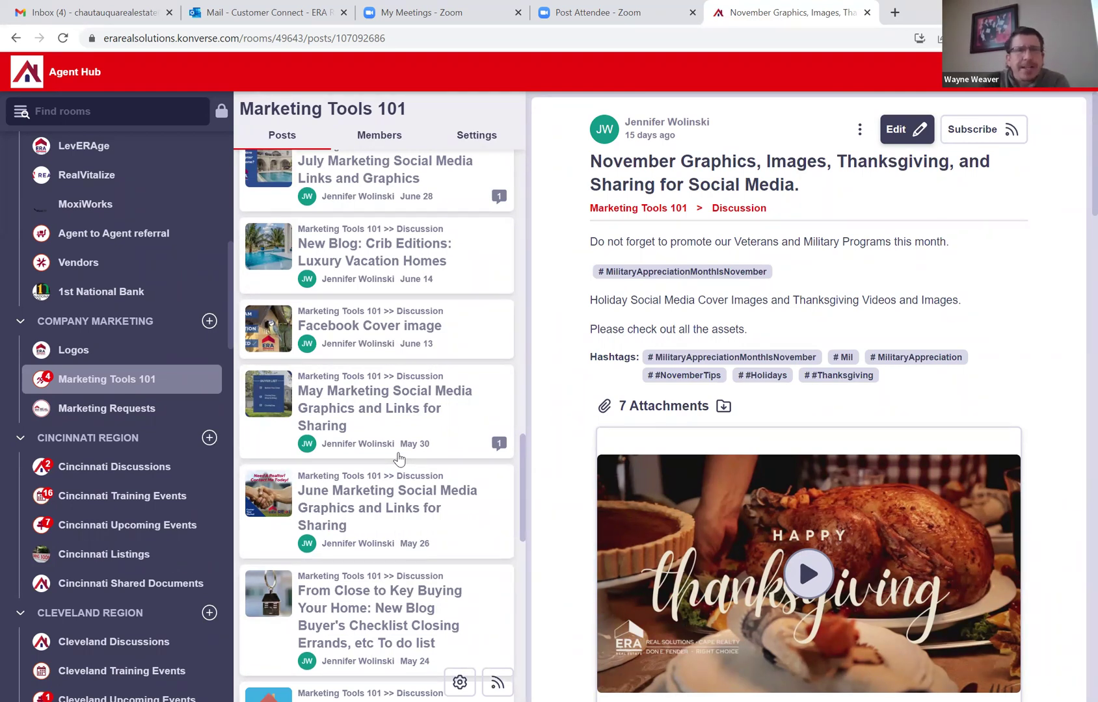
scroll(399, 459, "down", 5)
scroll(399, 460, "down", 12)
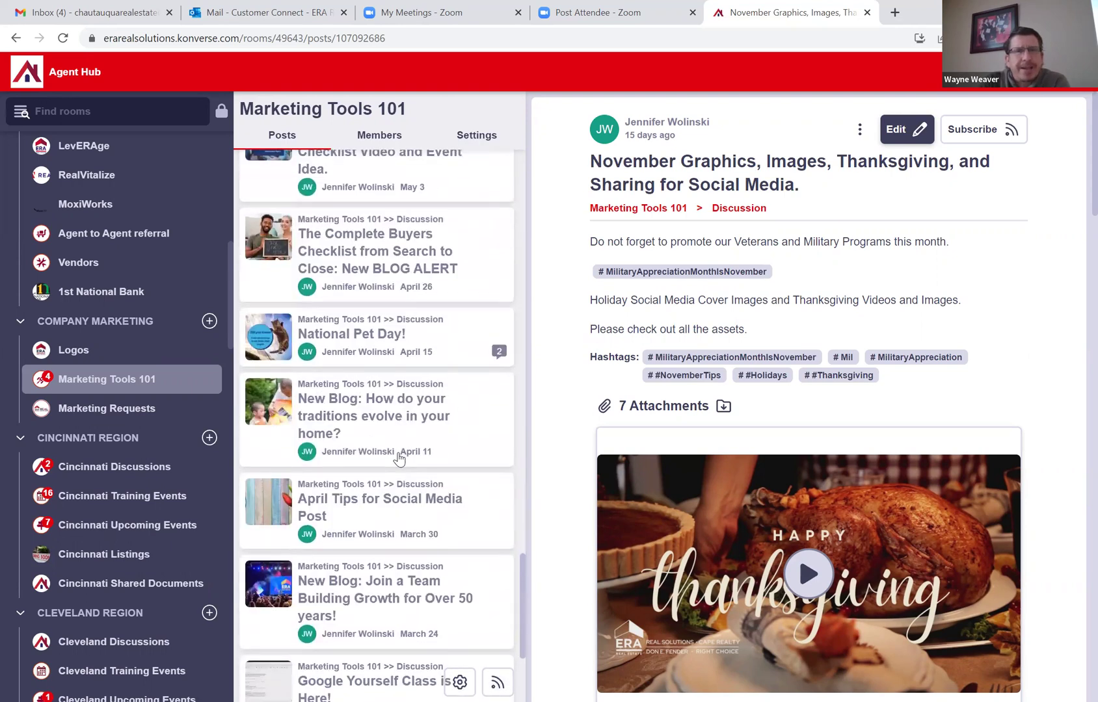
scroll(399, 459, "down", 3)
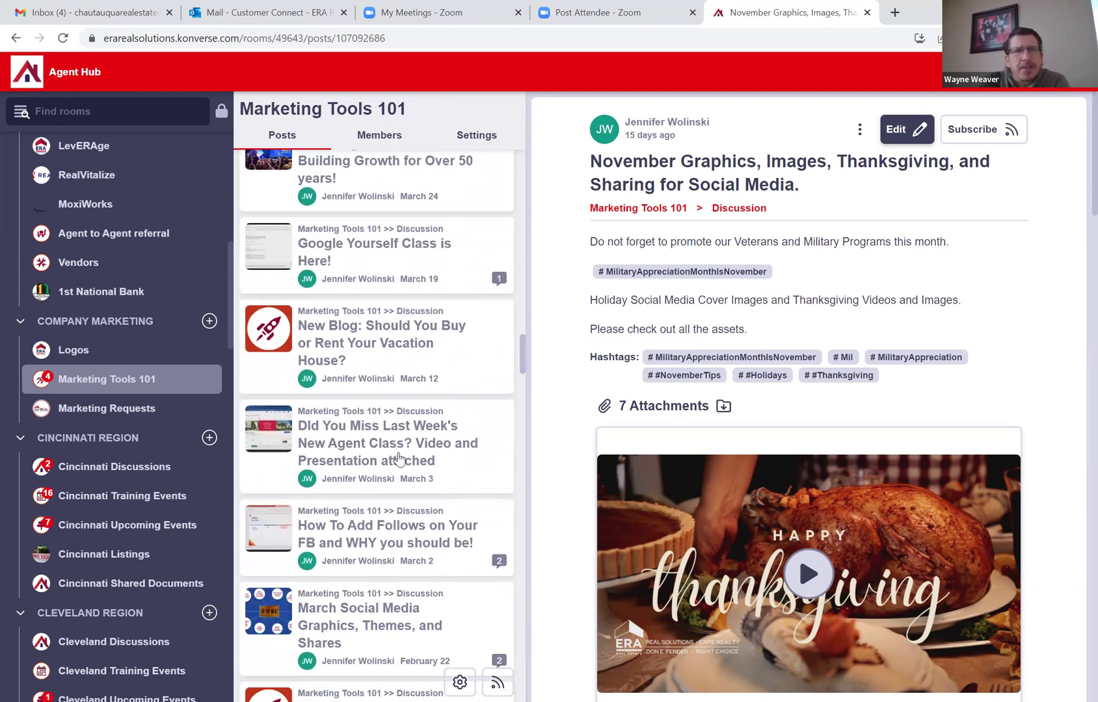
scroll(399, 459, "up", 10)
scroll(399, 459, "up", 15)
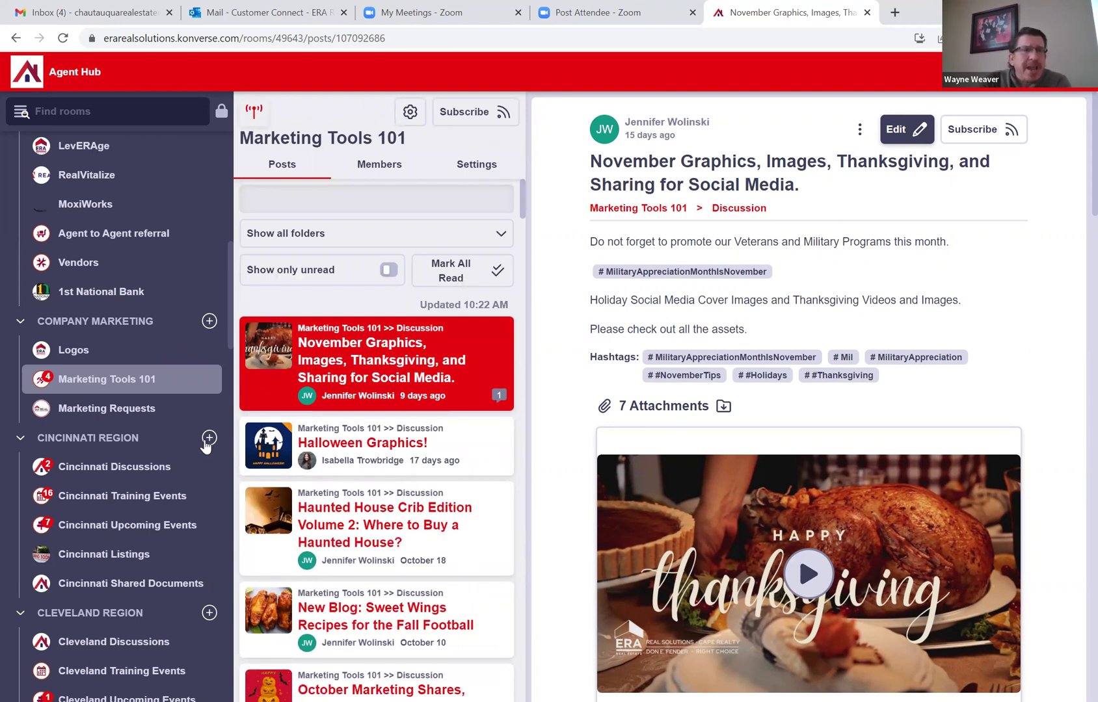
Review the rooms listed under the Cincinnati, Cleveland, Columbus and Southwest Florida regions.
scroll(151, 425, "down", 3)
scroll(151, 425, "down", 1)
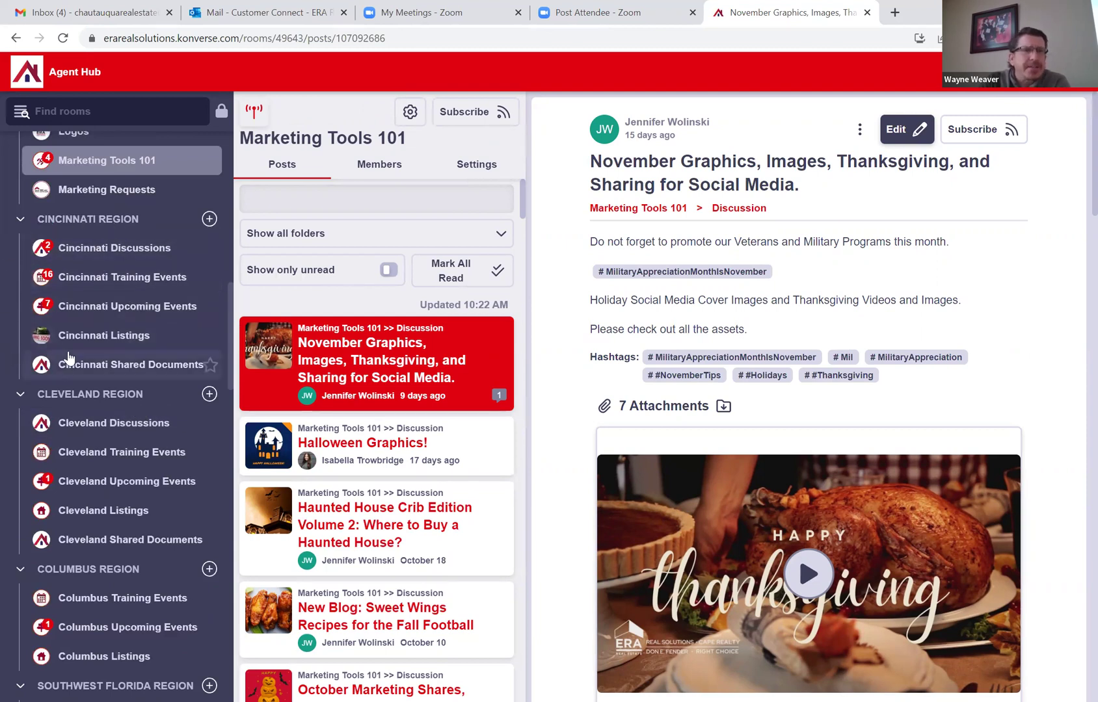
scroll(91, 419, "down", 2)
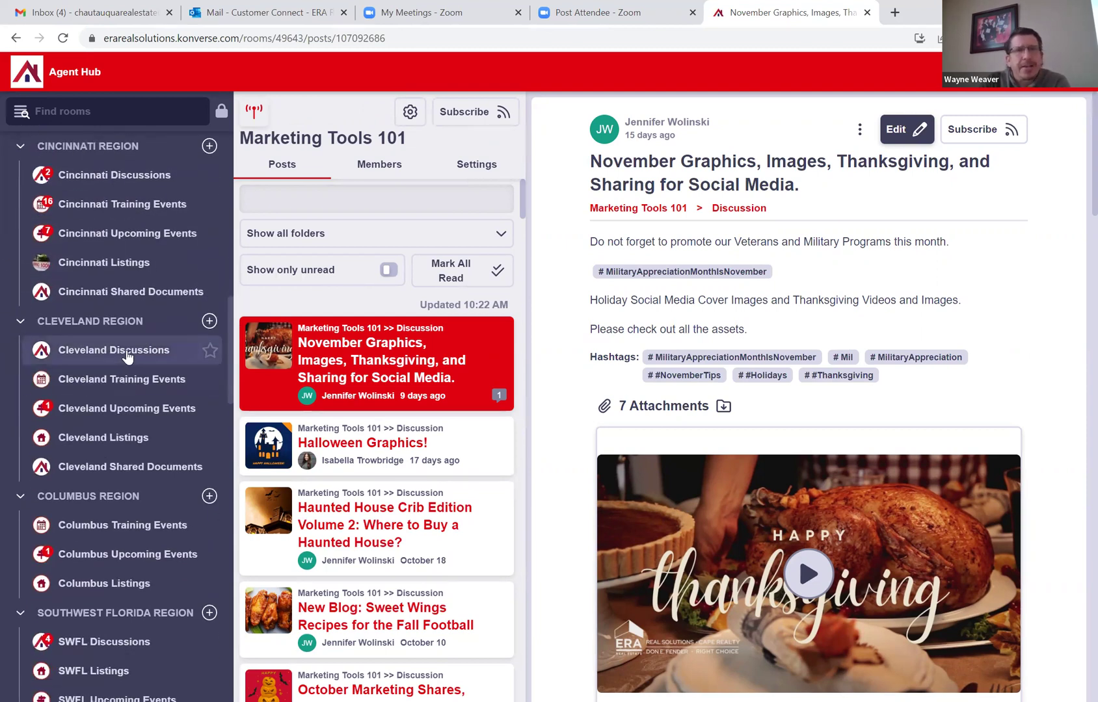
scroll(97, 429, "down", 2)
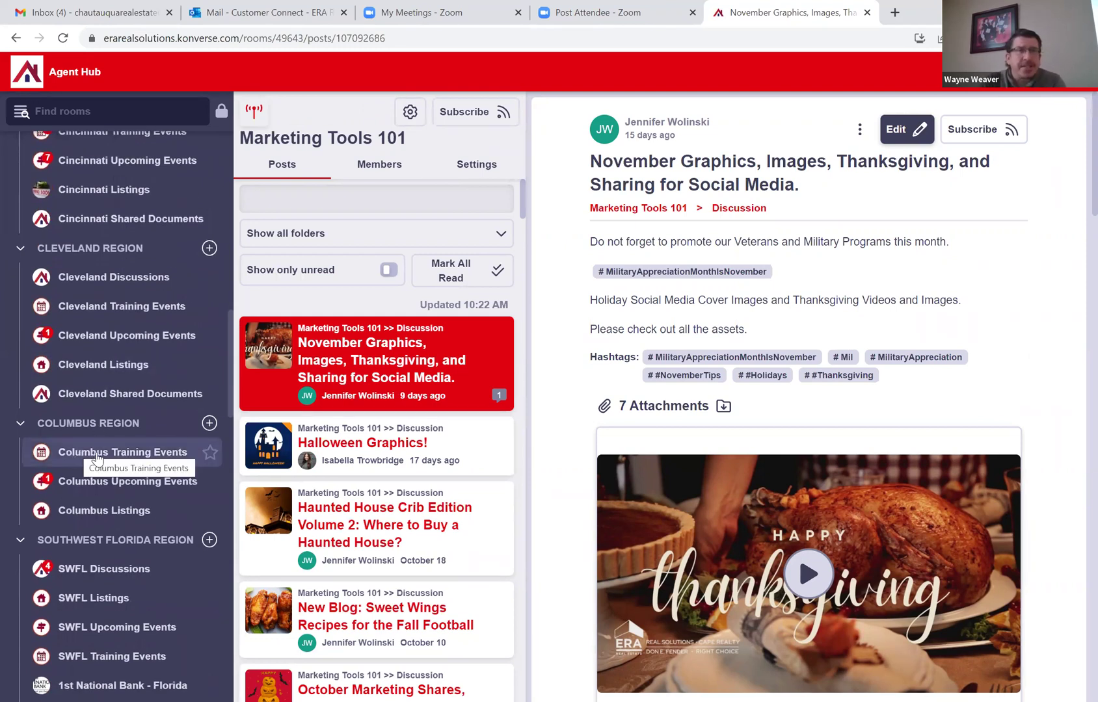
scroll(40, 518, "down", 3)
scroll(41, 518, "down", 2)
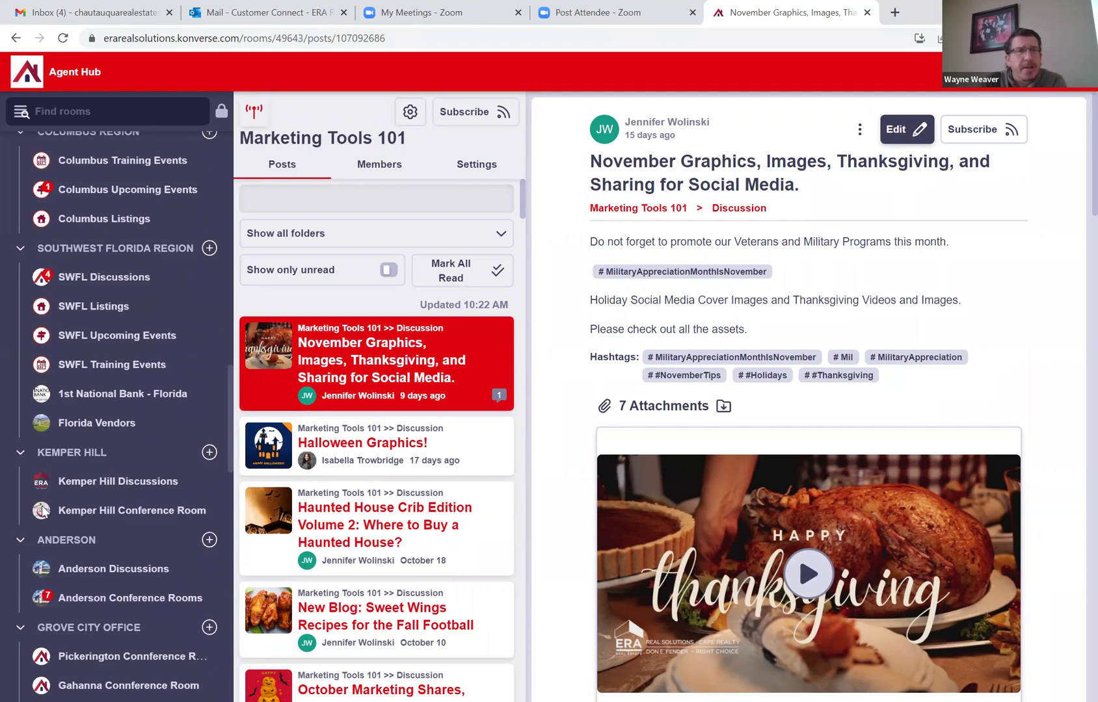
scroll(45, 514, "down", 3)
scroll(91, 351, "up", 7)
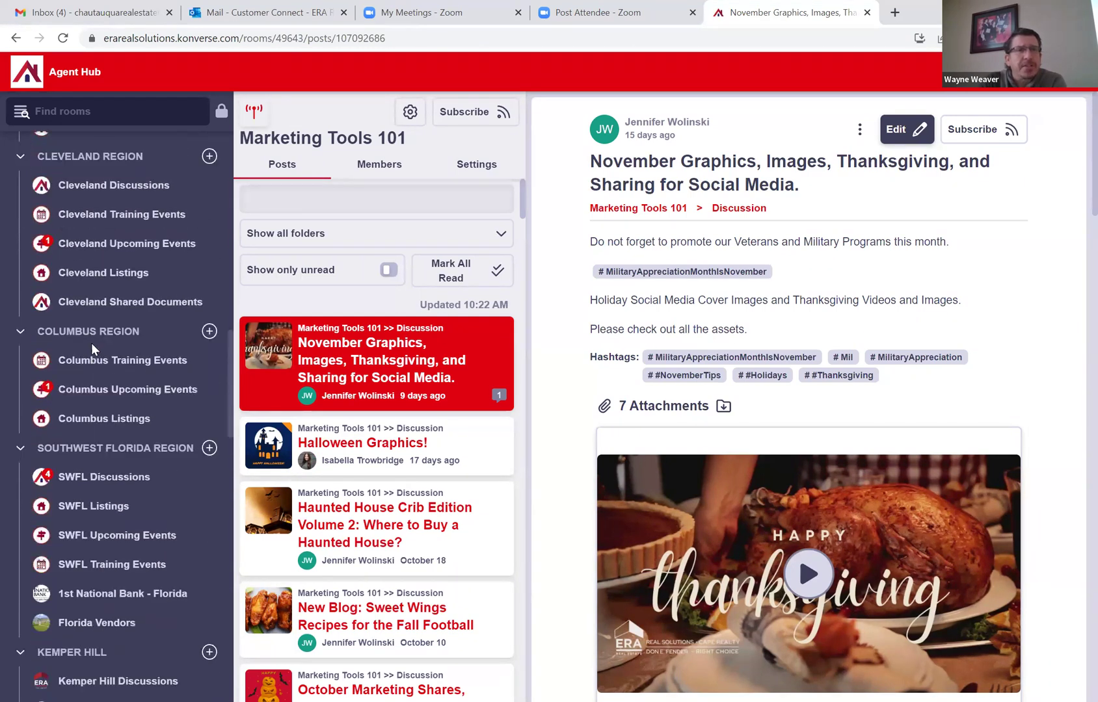
scroll(91, 343, "up", 2)
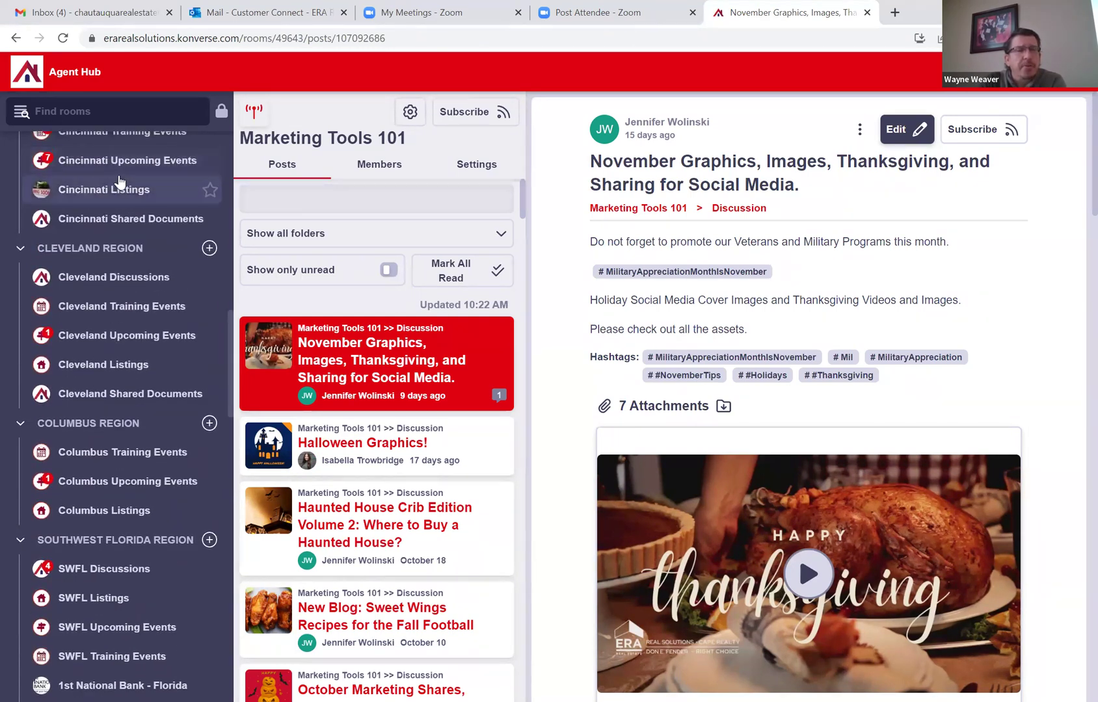
Review the individual office sections in the room list, from Kemper Hill and Anderson through West Chester and Fort Myers.
scroll(137, 280, "down", 8)
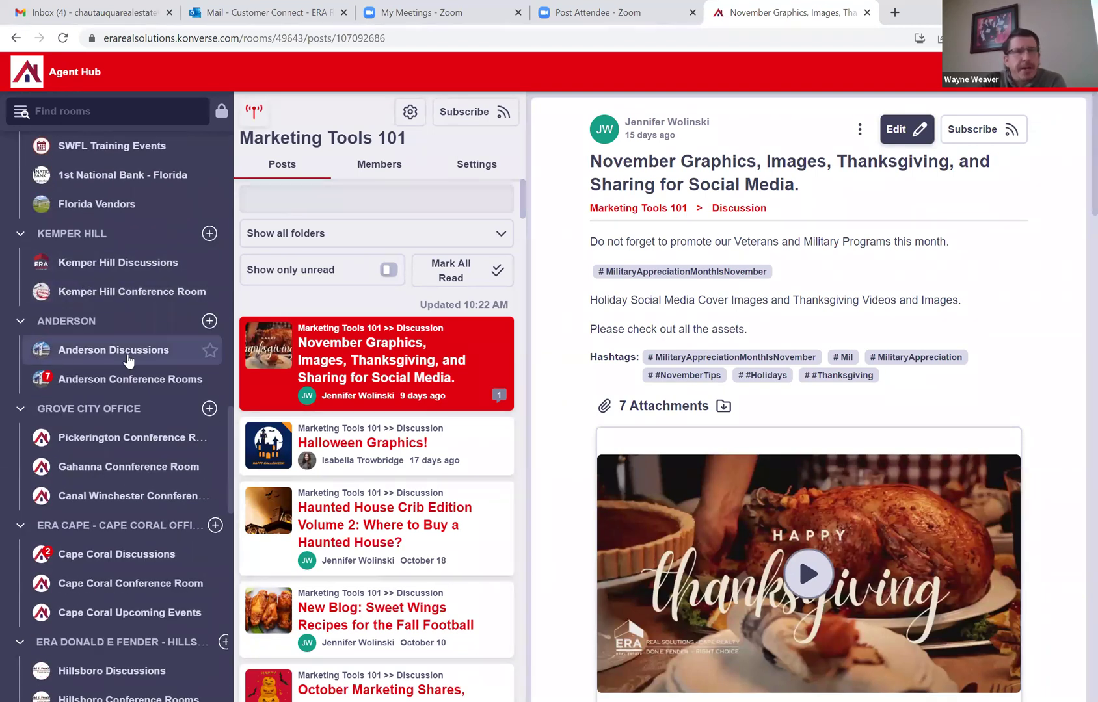
scroll(128, 360, "down", 1)
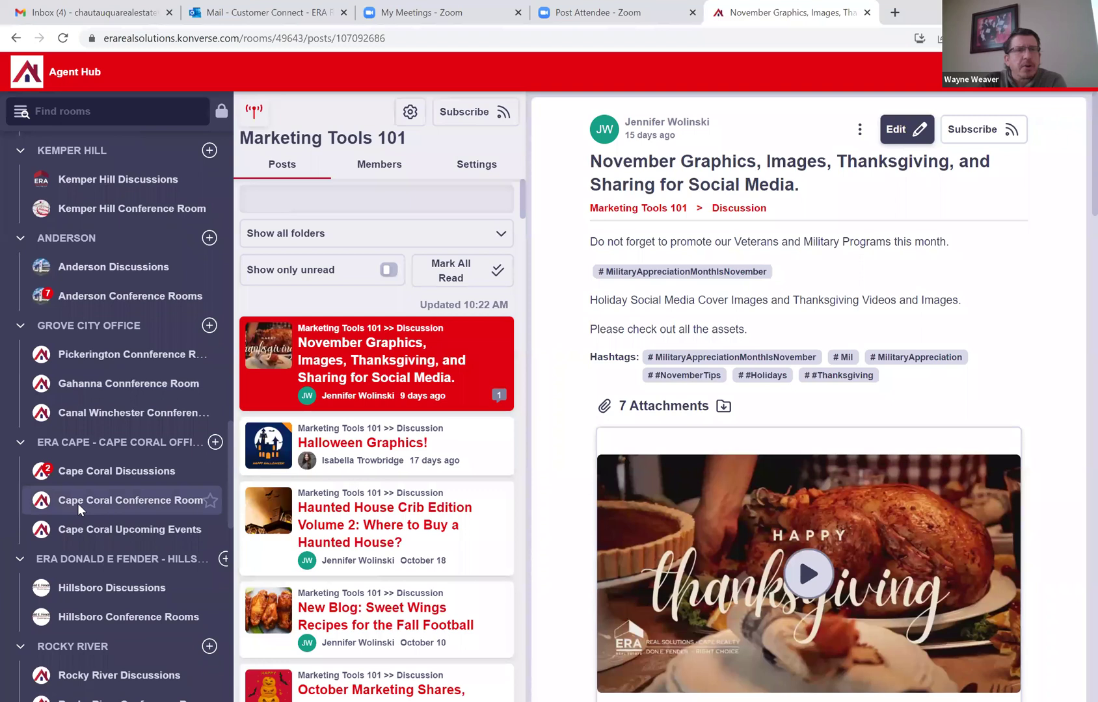
scroll(77, 505, "down", 2)
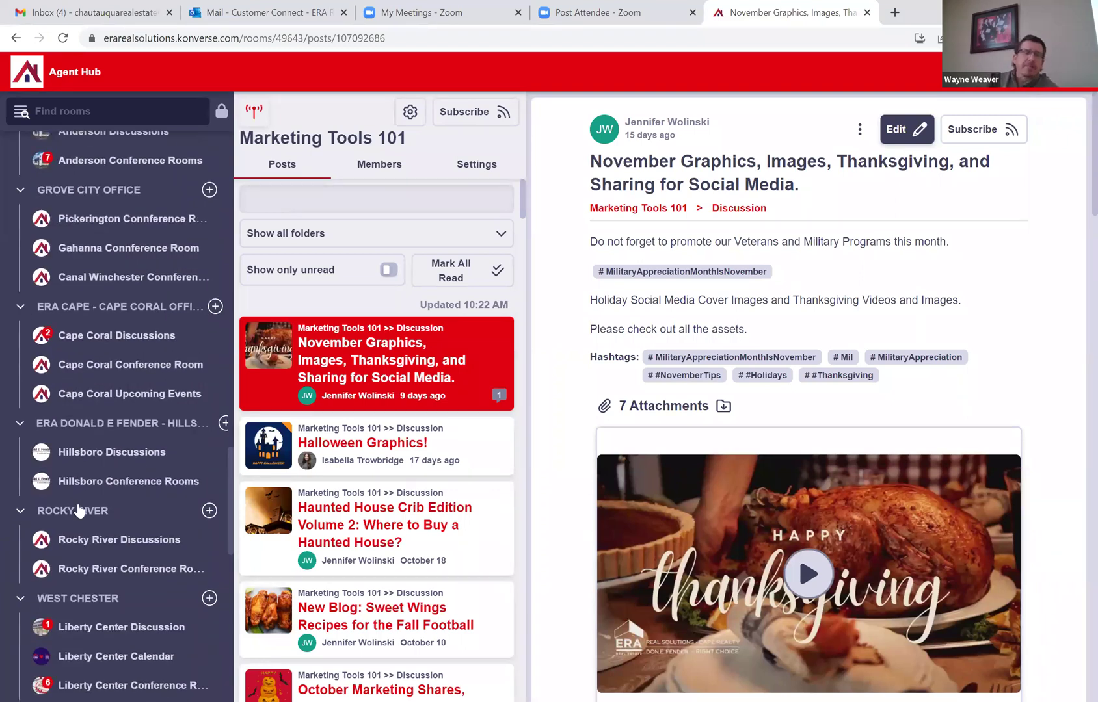
scroll(78, 509, "down", 3)
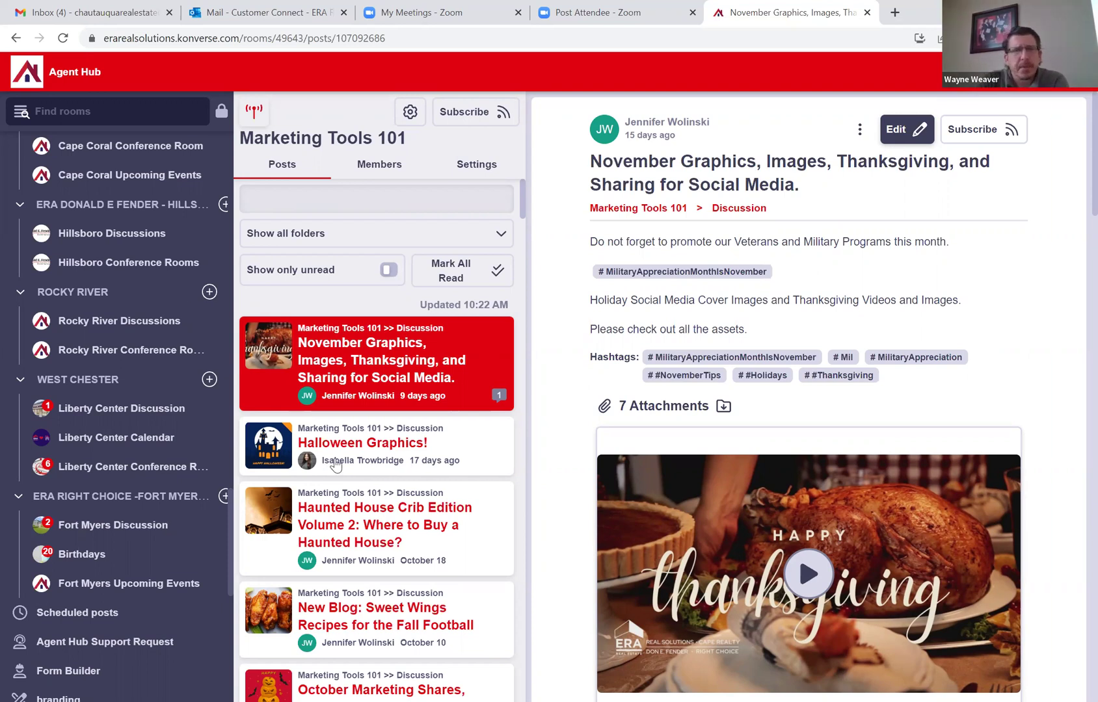
Review the Learn Konverse, Admin Tools and Tools sections of the room list, and return to the Home page.
scroll(158, 425, "down", 4)
scroll(157, 432, "down", 3)
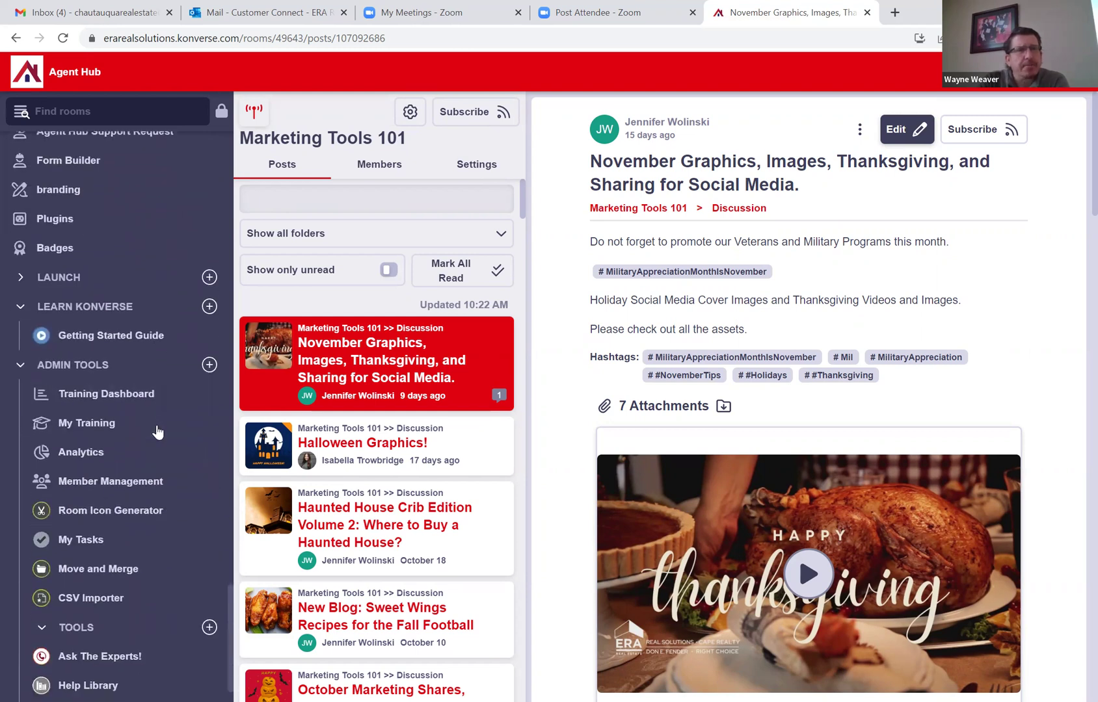
scroll(156, 431, "down", 1)
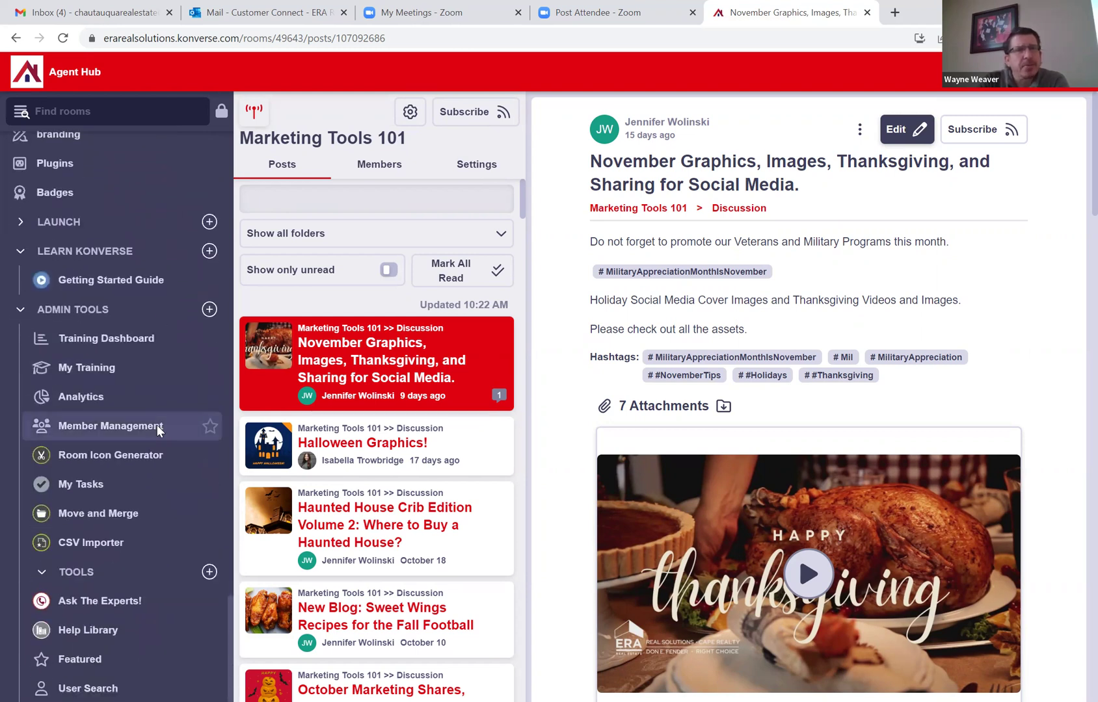
scroll(157, 429, "up", 20)
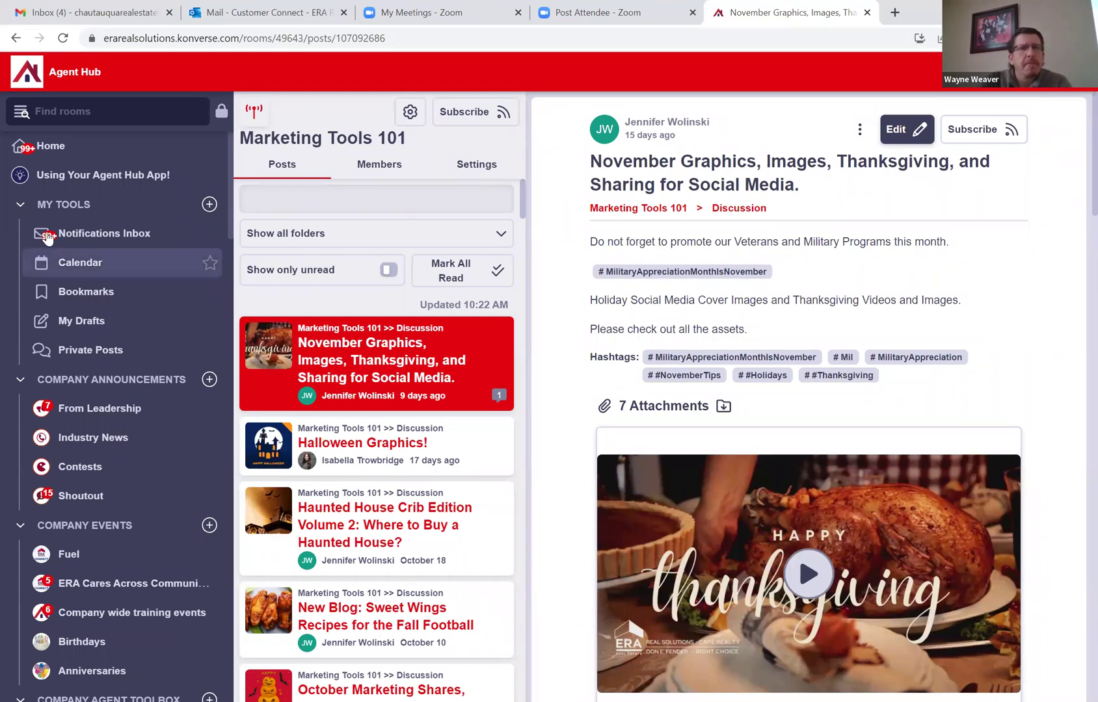
left_click(59, 148)
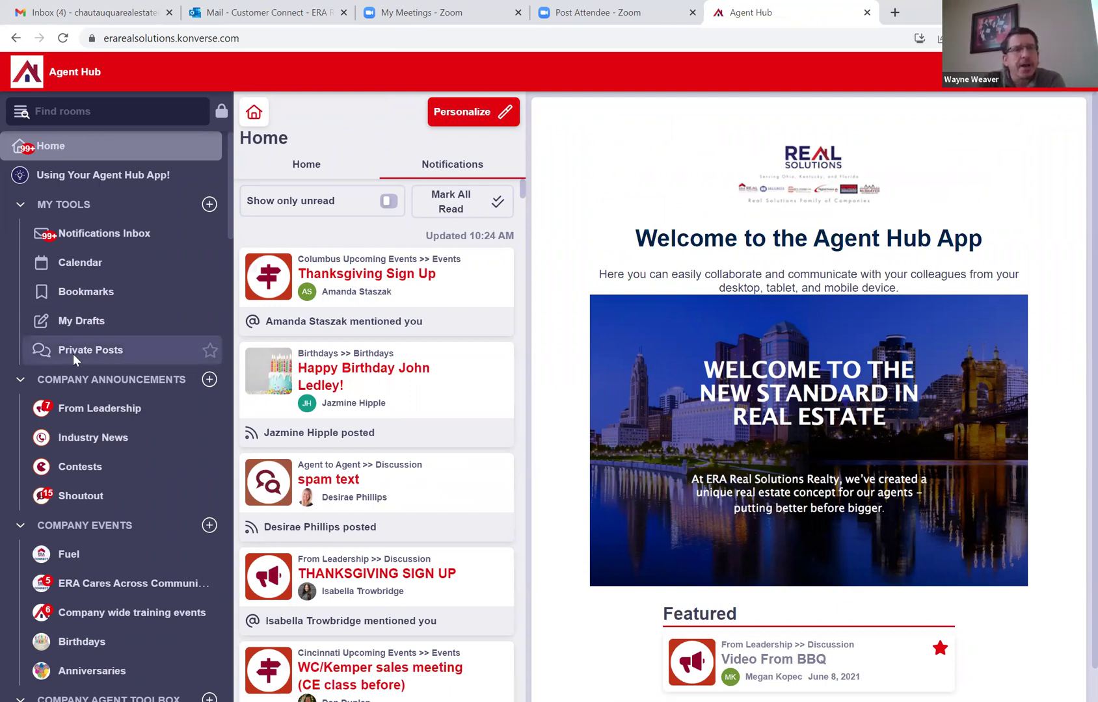
Open the Cincinnati Discussions room under Cincinnati Region and skim its posts.
scroll(73, 354, "down", 5)
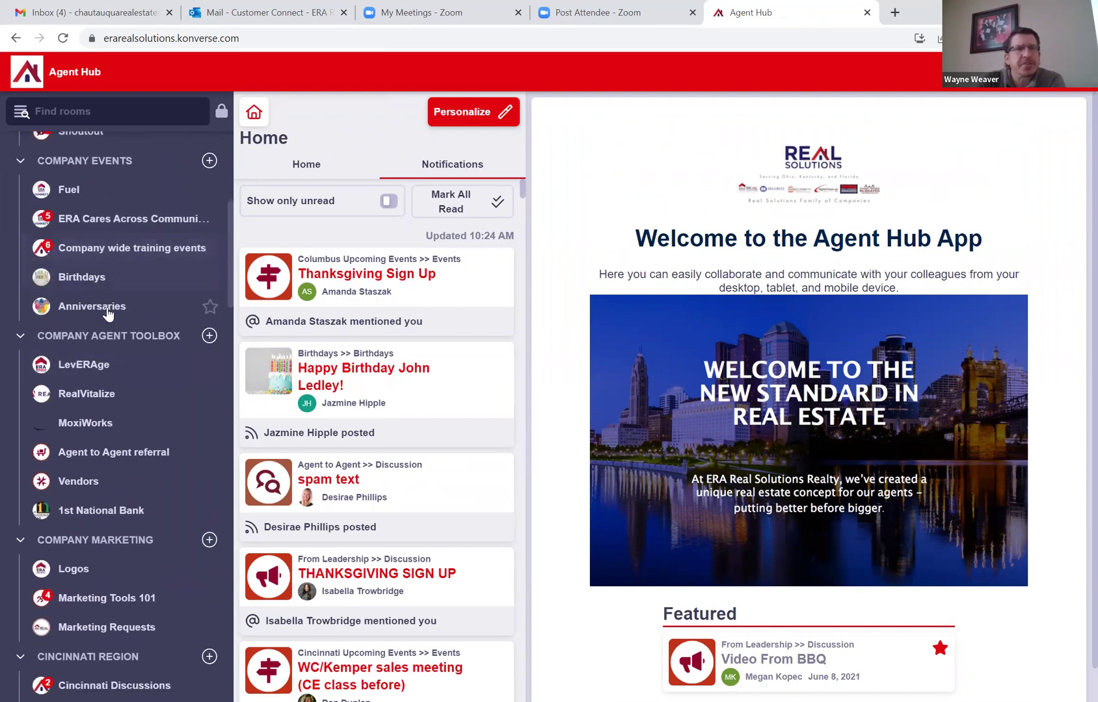
scroll(117, 347, "down", 6)
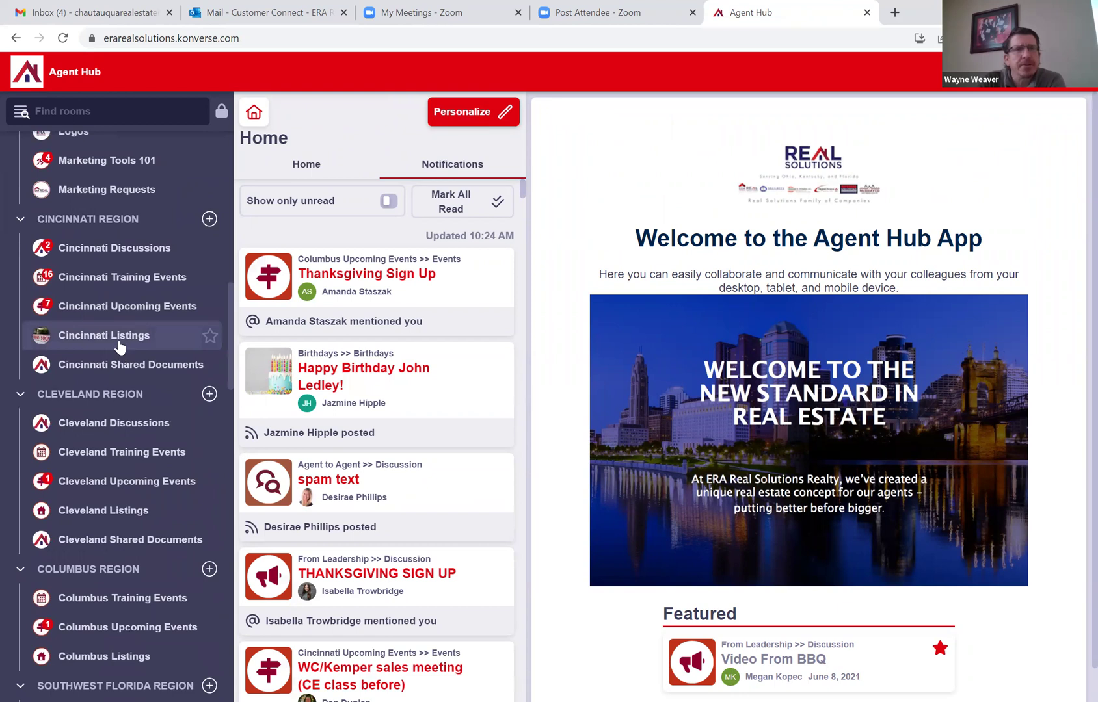
left_click(104, 252)
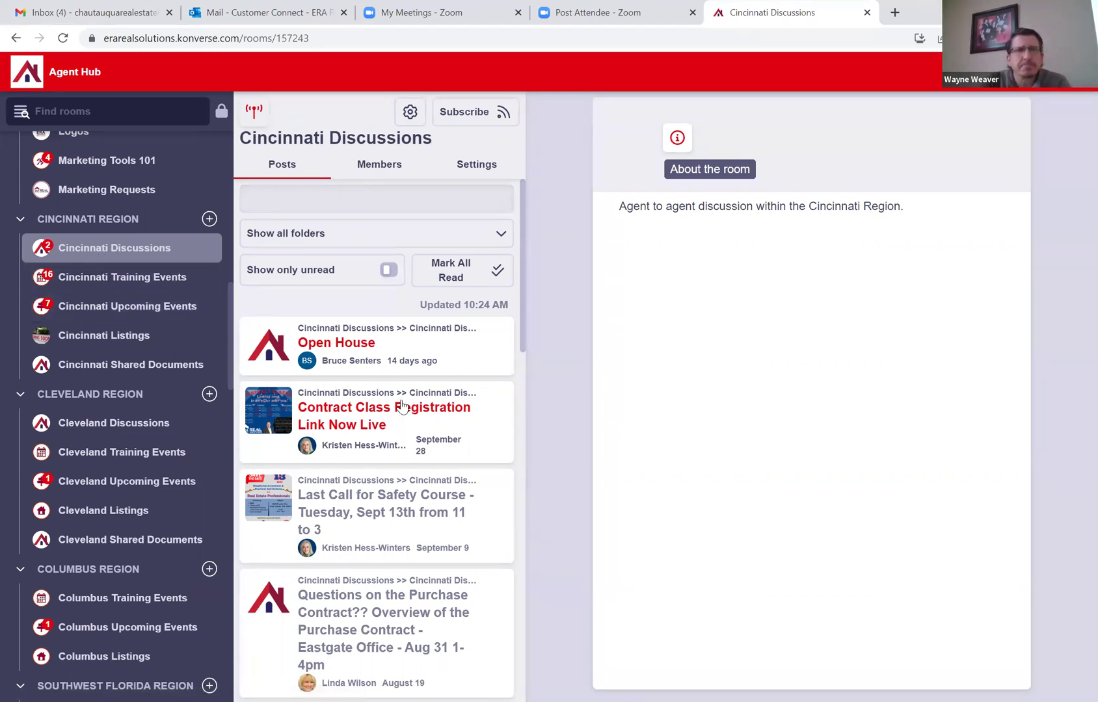
scroll(416, 437, "down", 4)
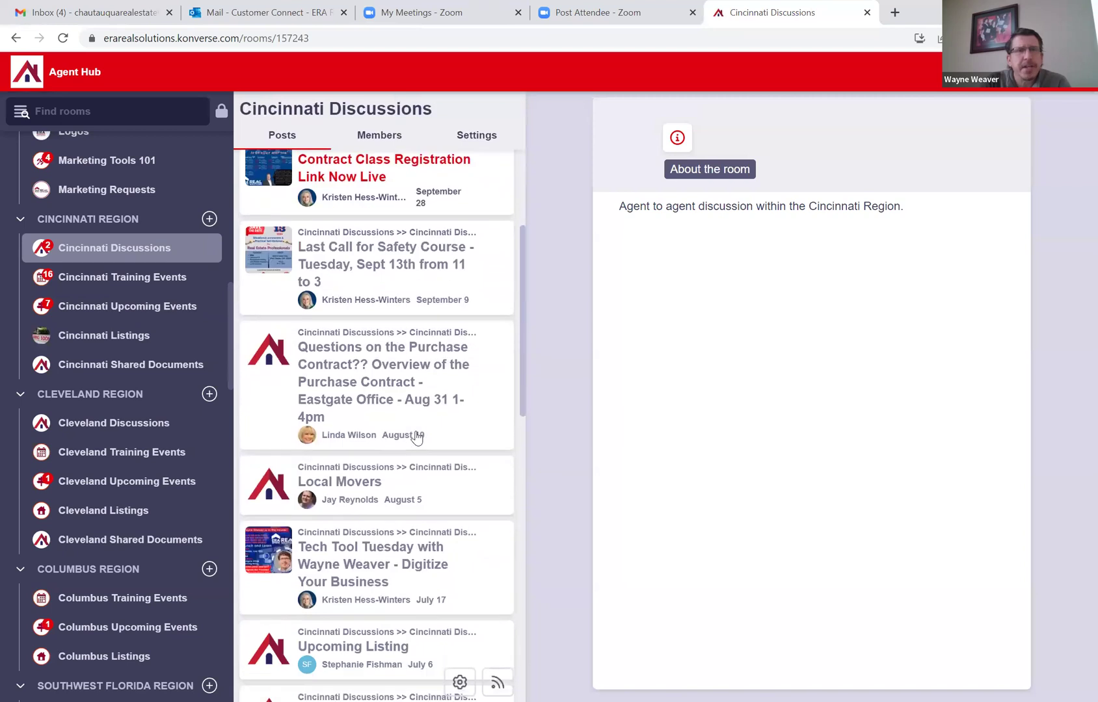
scroll(416, 437, "up", 4)
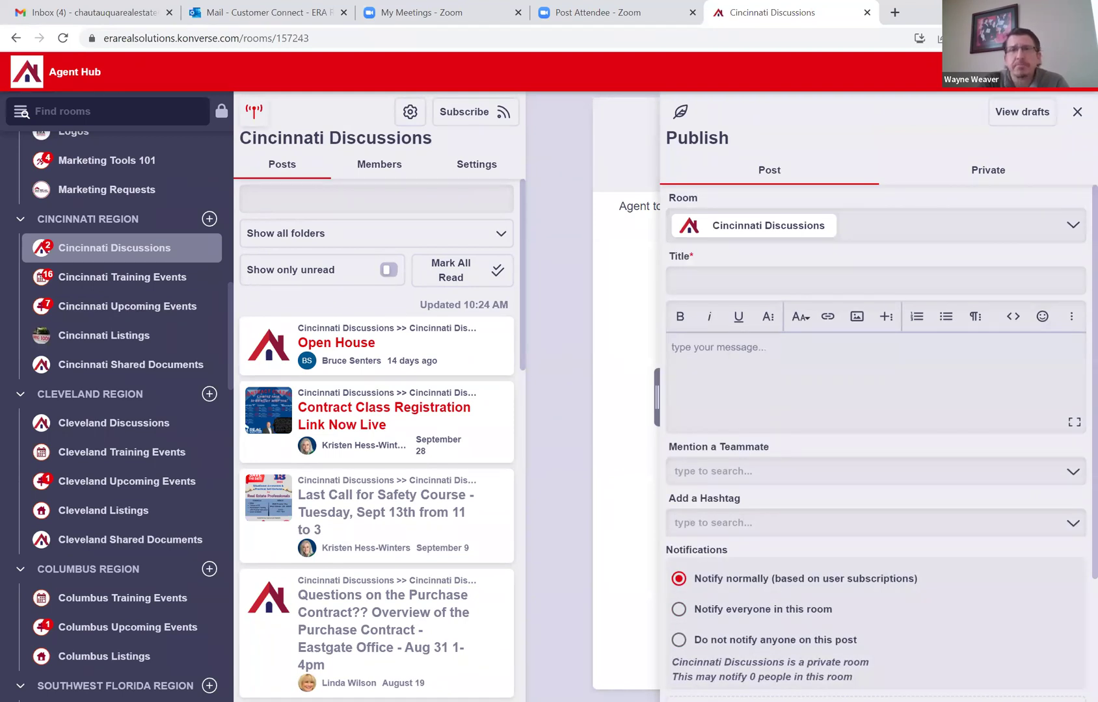
Enter the placeholder message "ndvlsdlvslslnvk" in the body of a new Cincinnati Discussions post.
left_click(768, 352)
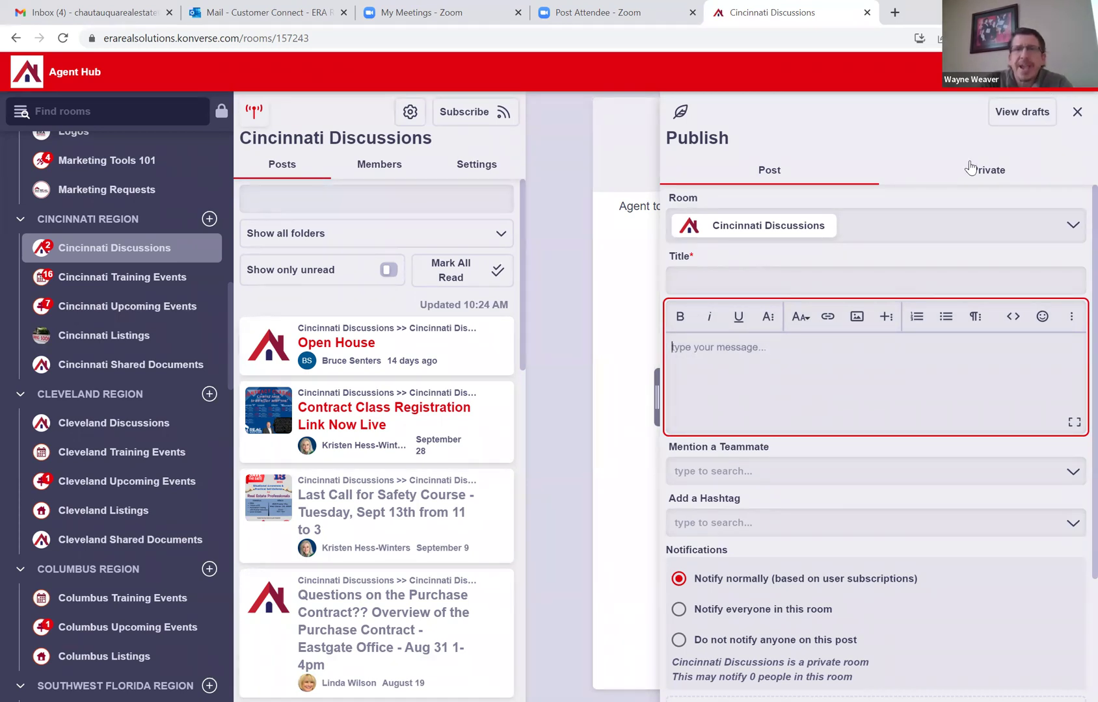
scroll(889, 263, "down", 3)
scroll(890, 261, "up", 3)
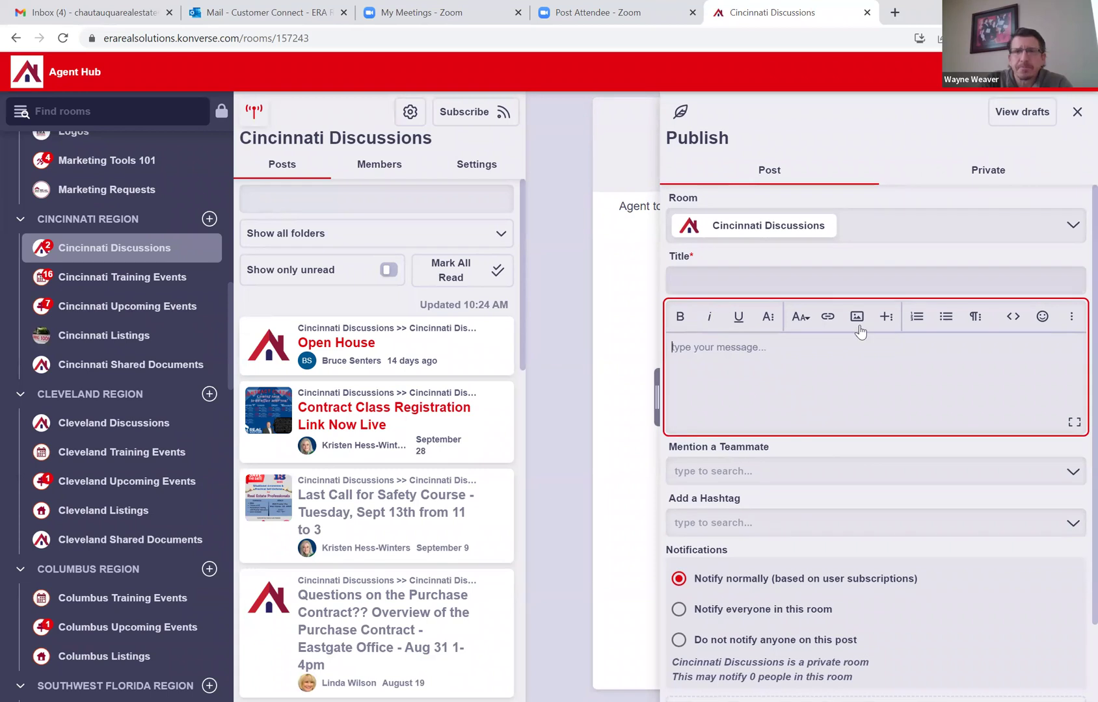
type("ndvlsdlvslslnvk")
Mention a teammate from the suggested people in the draft post for Cincinnati Discussions.
scroll(753, 364, "down", 3)
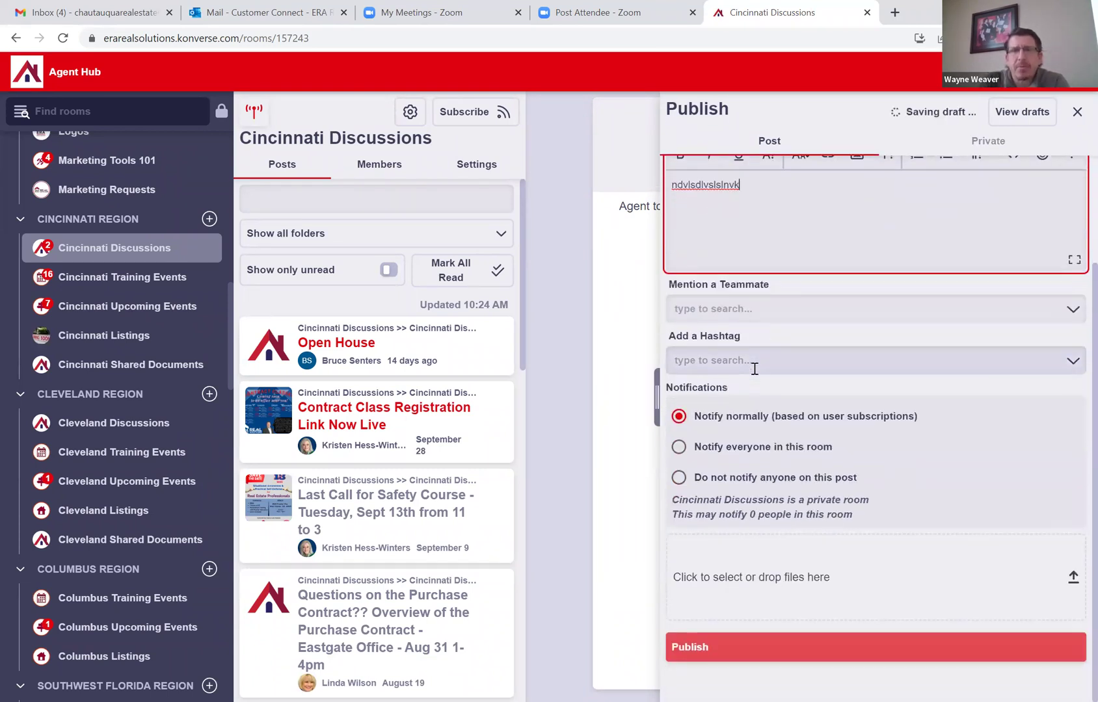
left_click(815, 315)
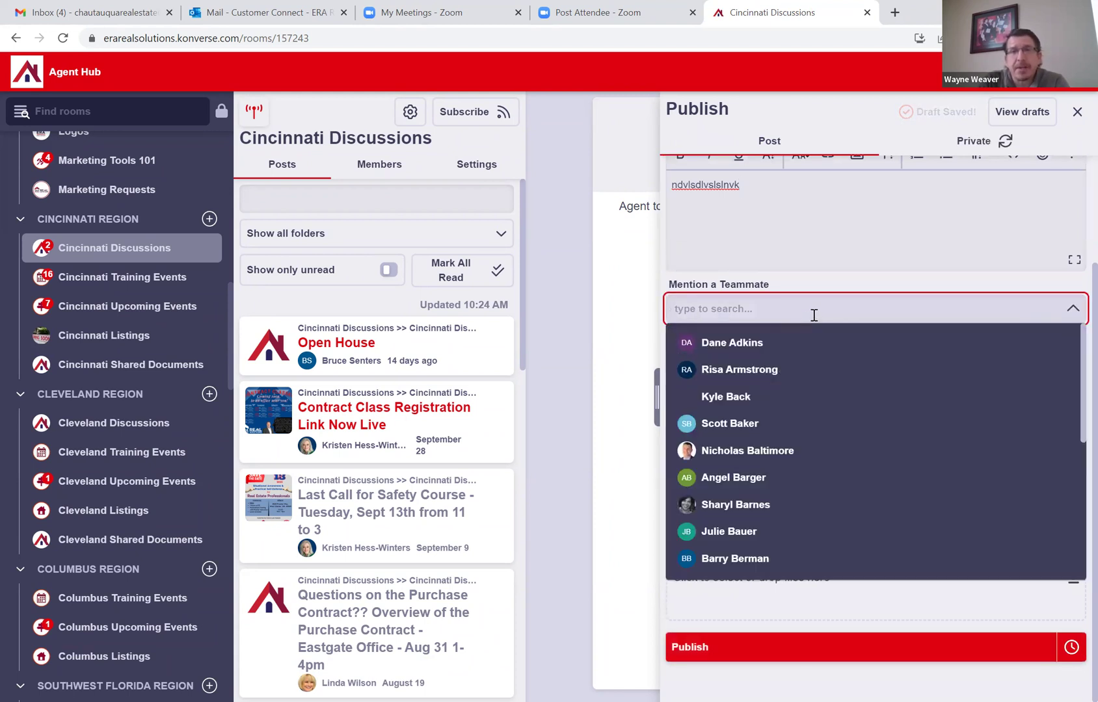
scroll(823, 397, "down", 5)
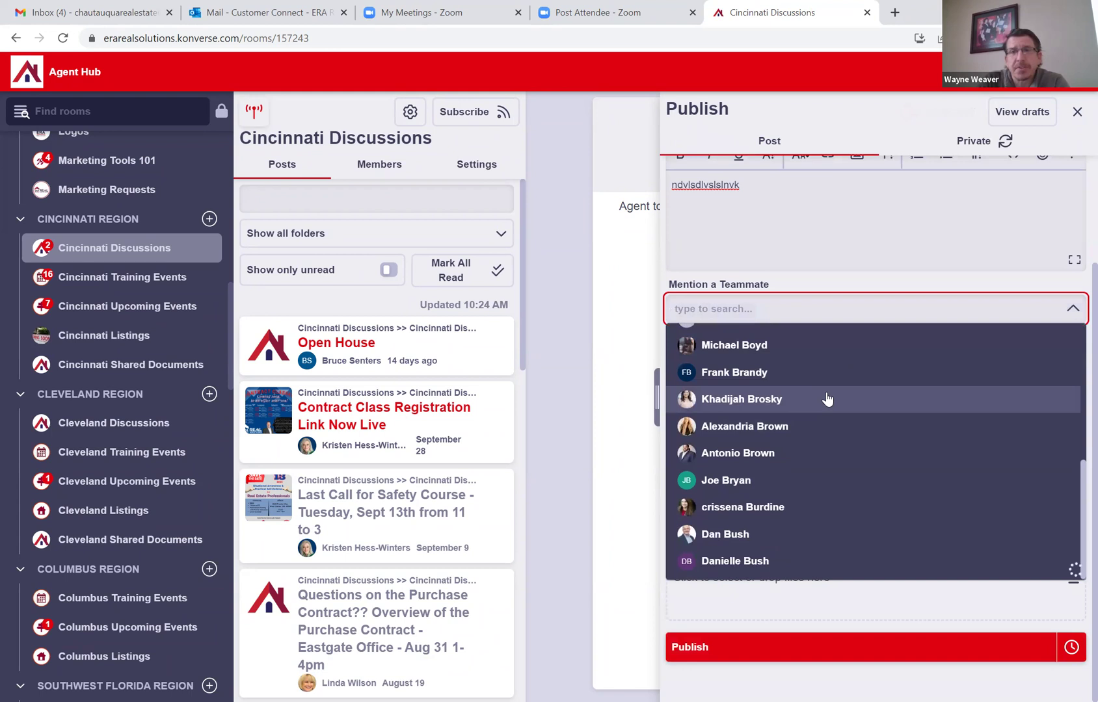
scroll(827, 399, "up", 5)
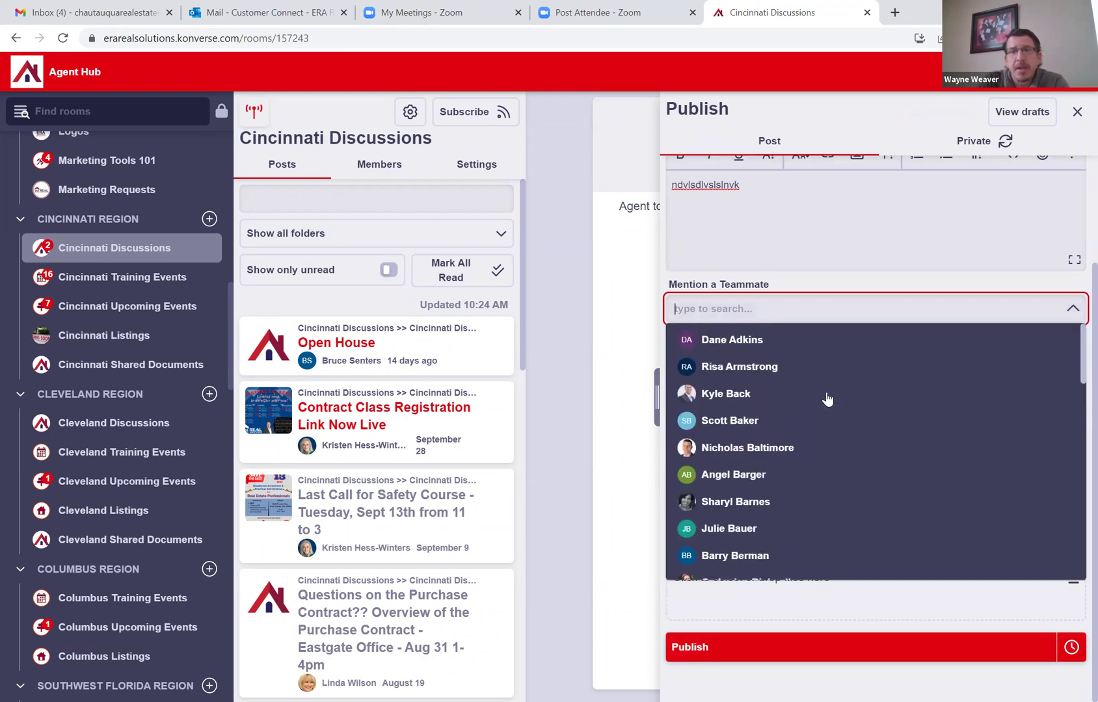
scroll(800, 454, "down", 3)
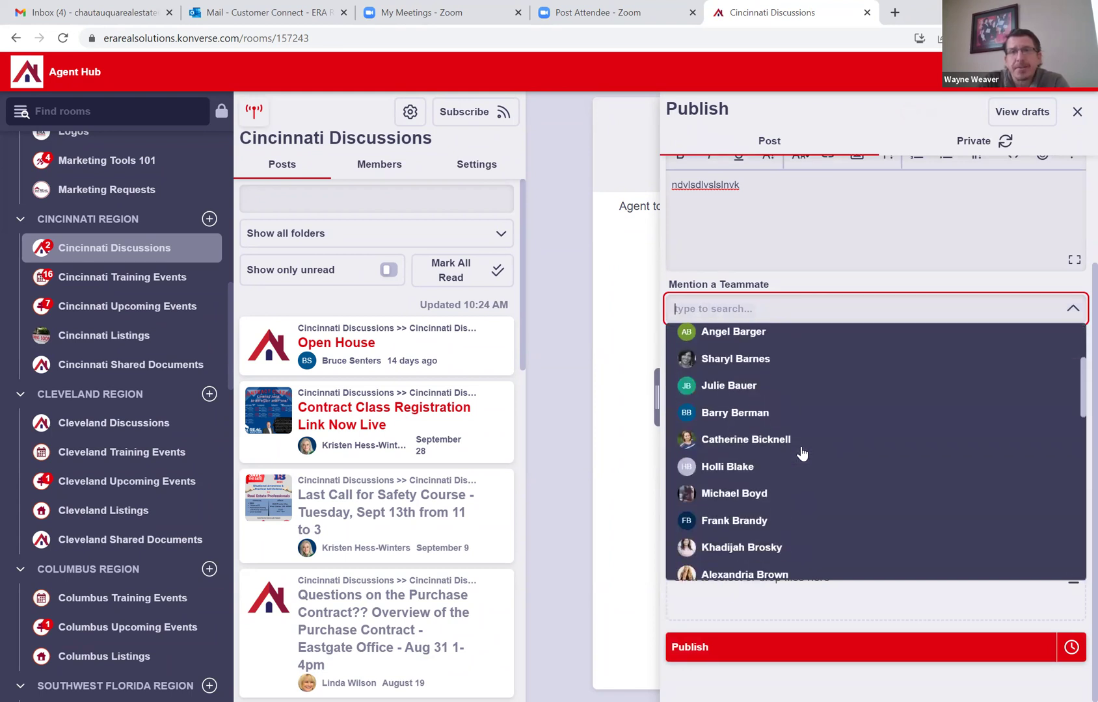
scroll(800, 454, "down", 1)
left_click(774, 448)
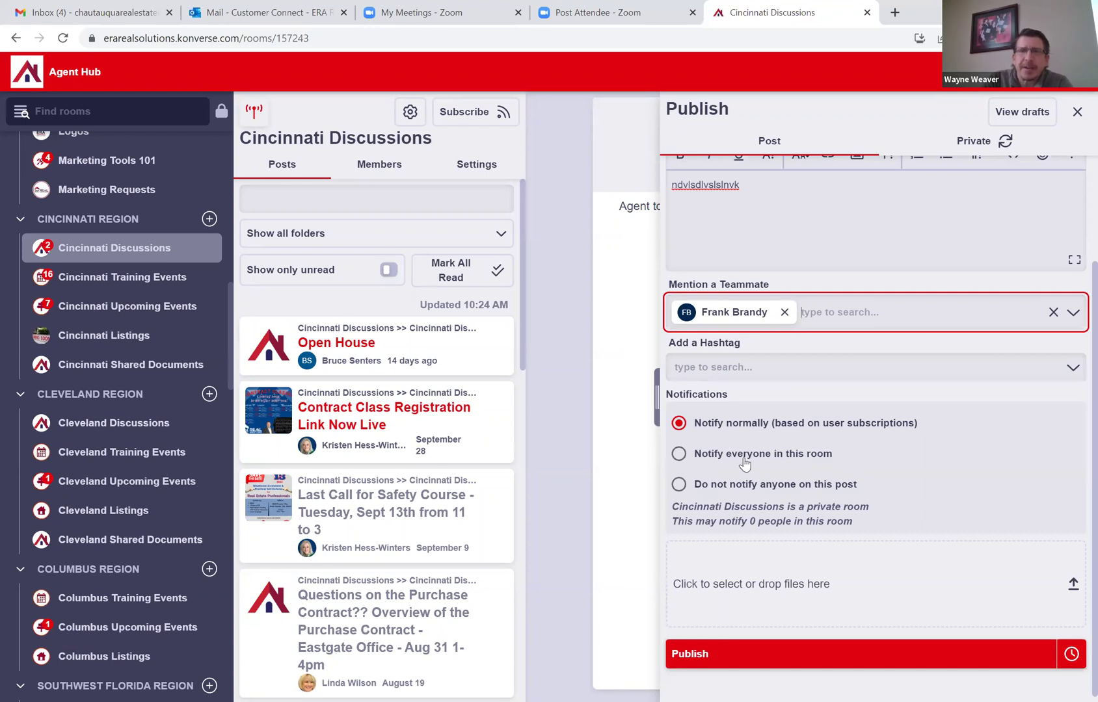
Set the draft's notifications to everyone in this room, and discard the draft.
left_click(679, 454)
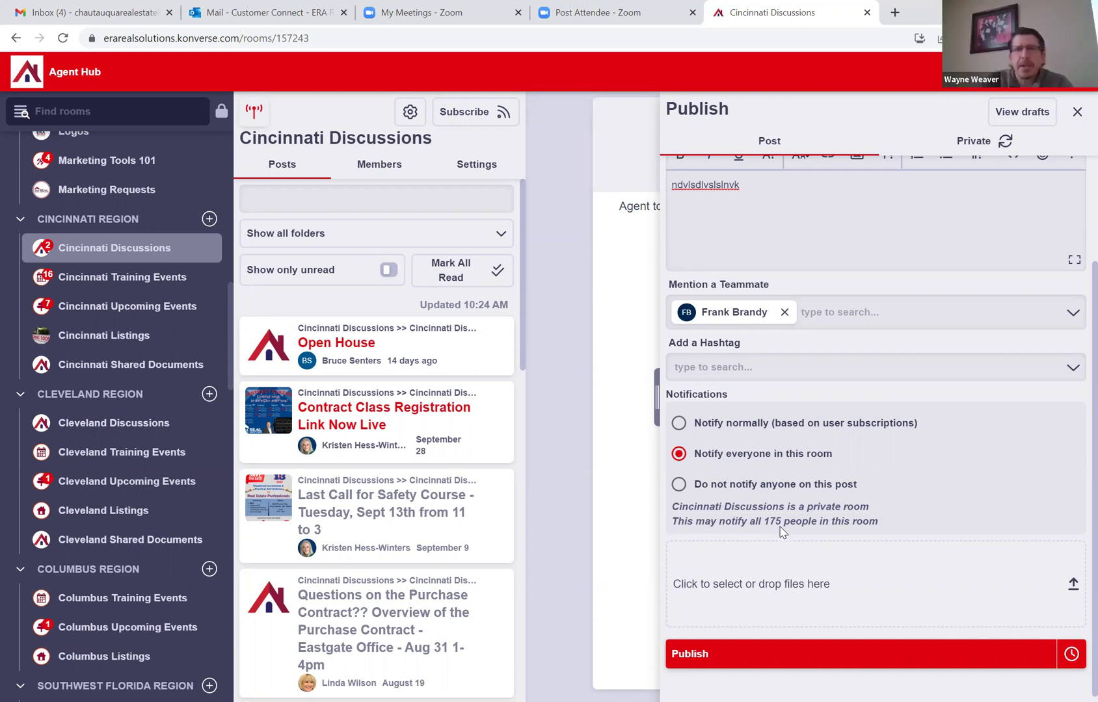
scroll(781, 531, "down", 1)
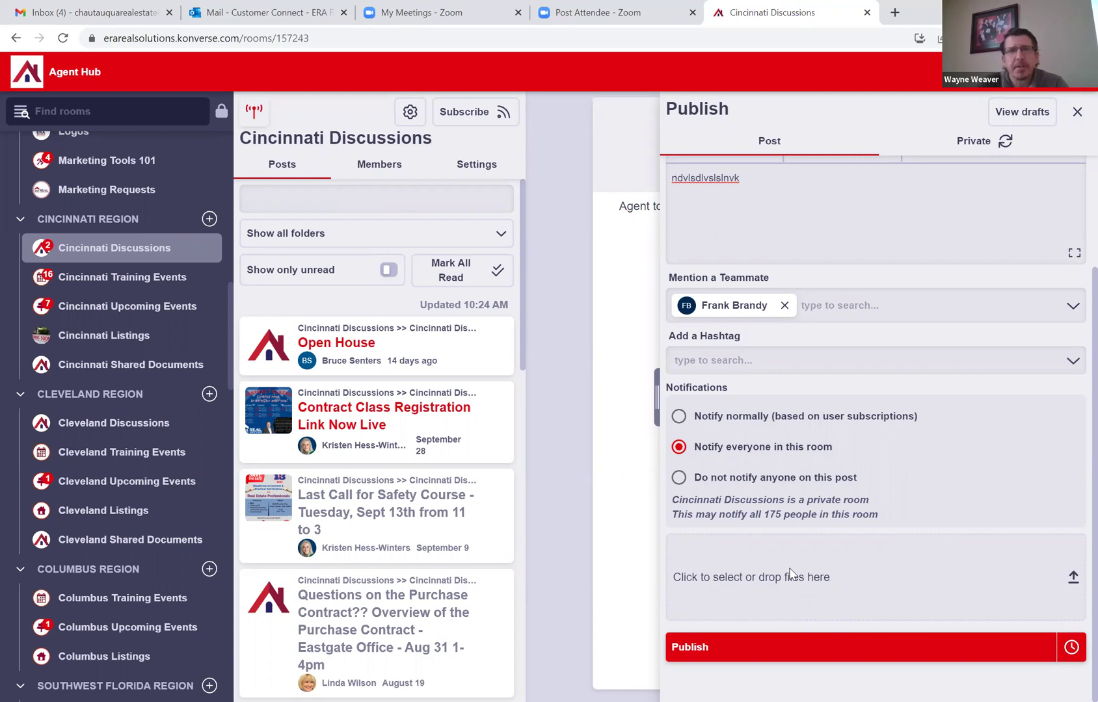
scroll(791, 572, "up", 3)
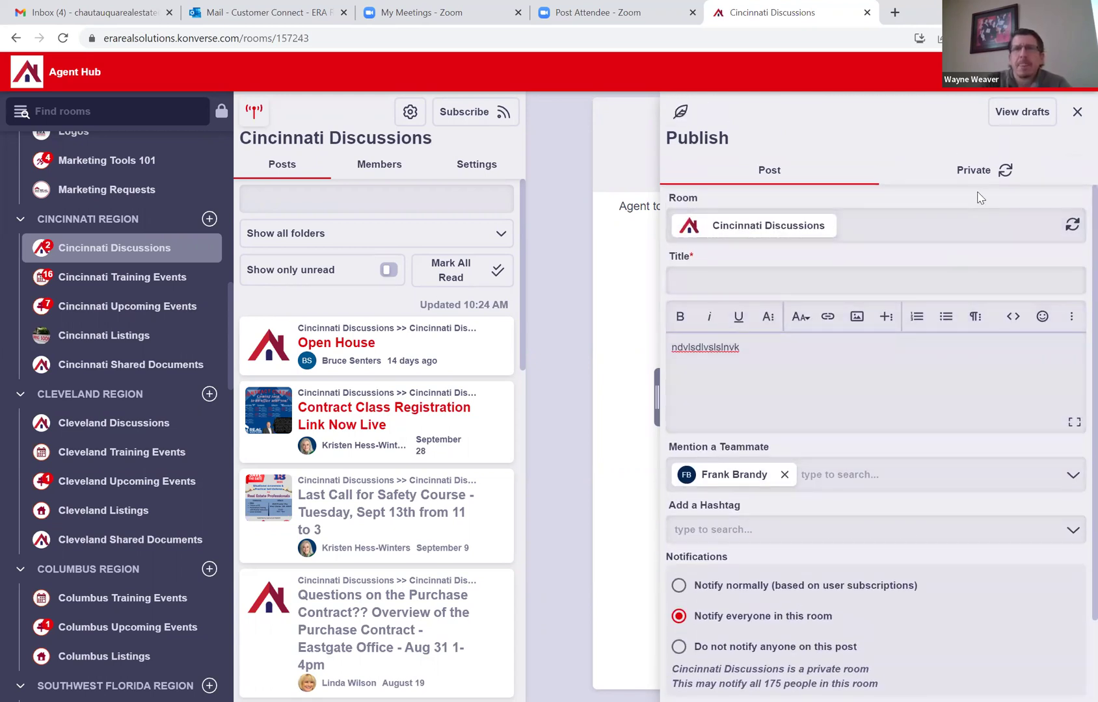
left_click(1074, 112)
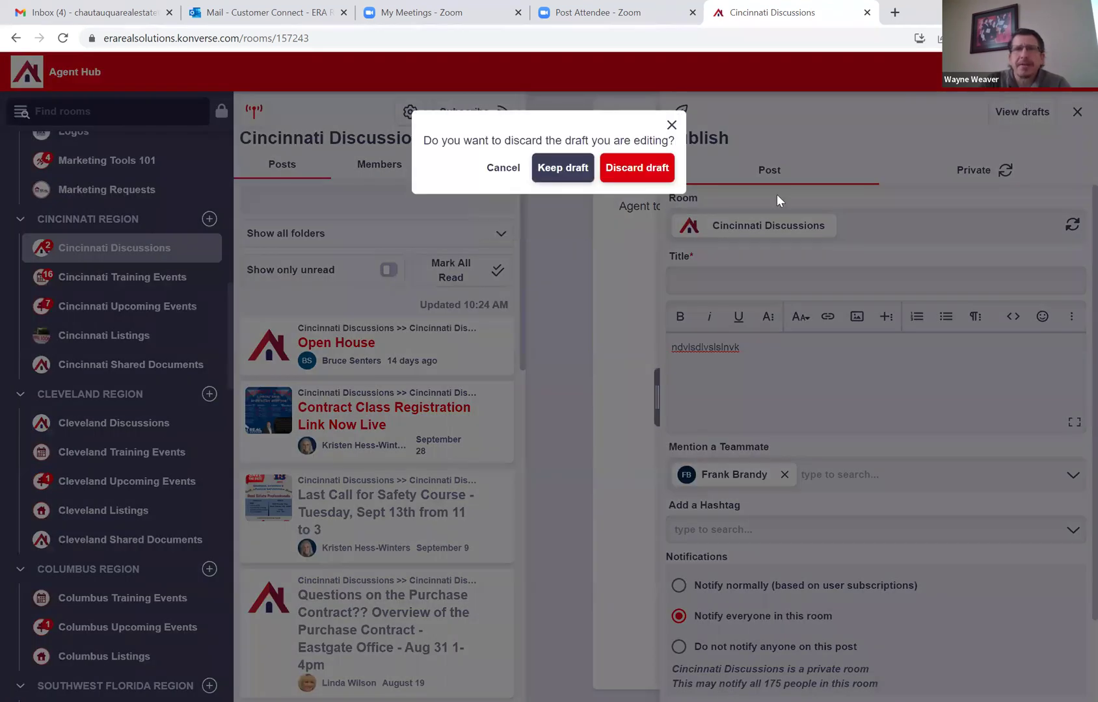
left_click(620, 171)
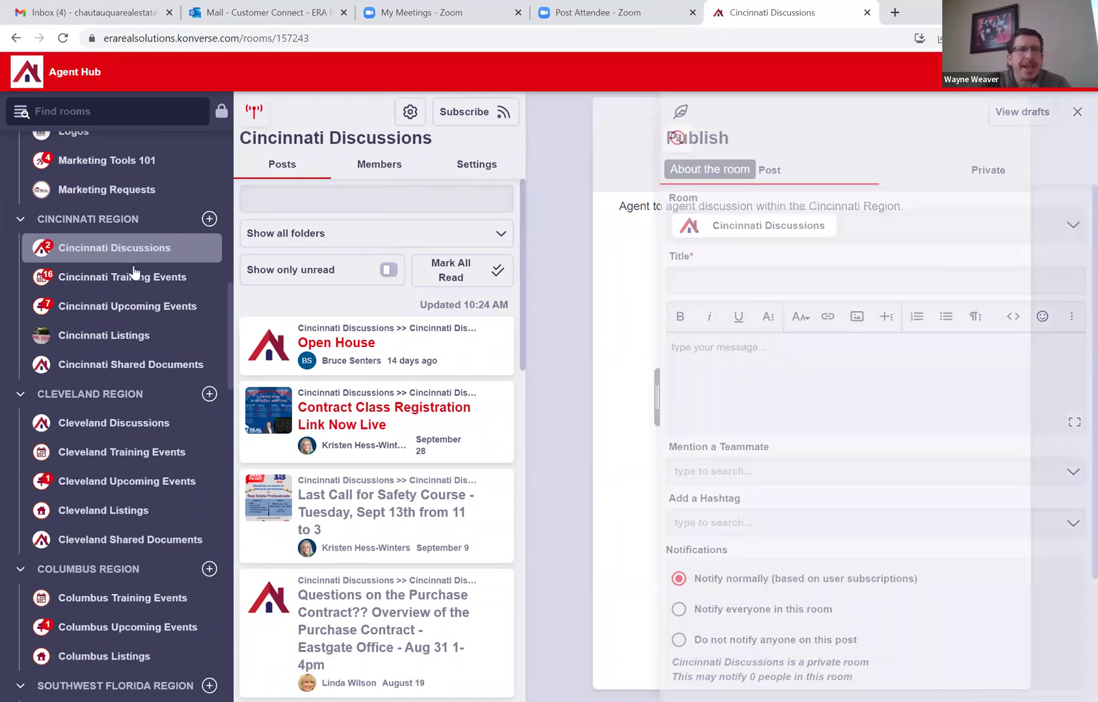
Open the Anderson Discussions room and set a new post there to notify everyone in the room.
scroll(98, 455, "down", 3)
scroll(97, 455, "down", 5)
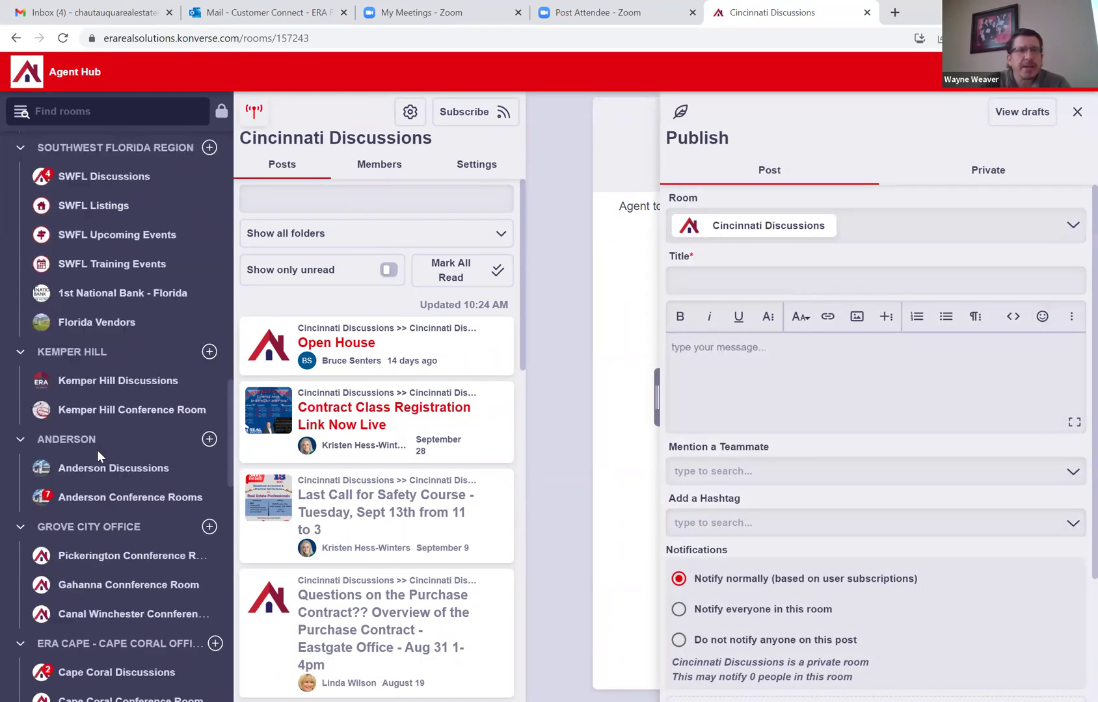
left_click(101, 423)
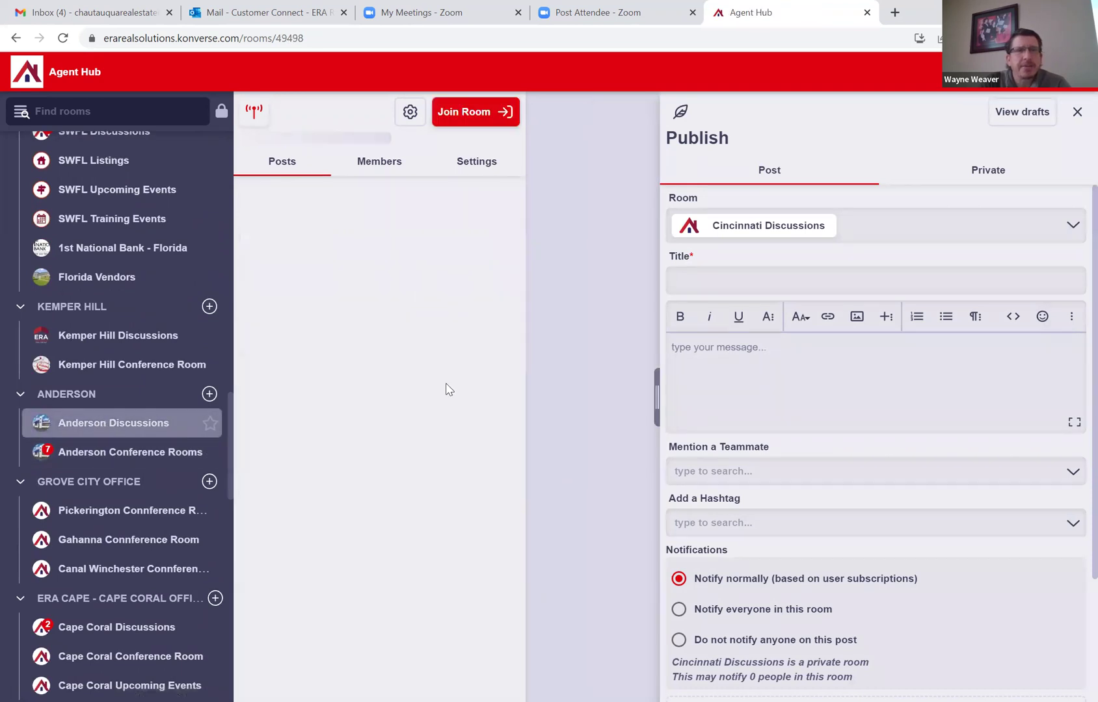
left_click(1079, 112)
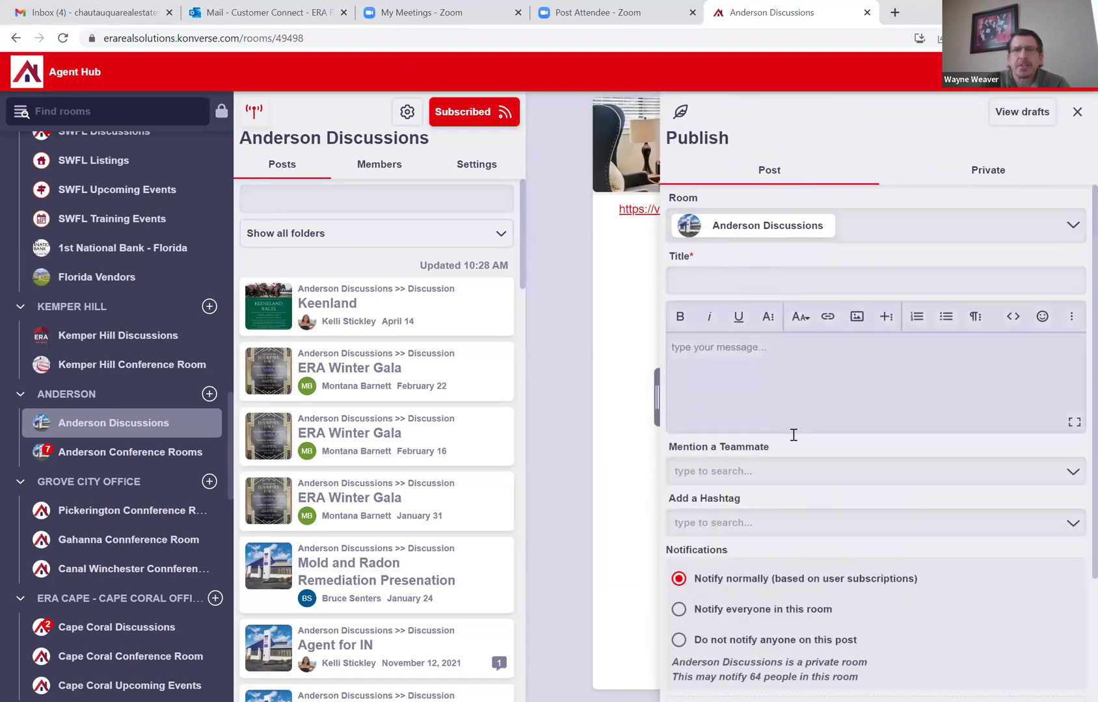
scroll(748, 527, "down", 2)
left_click(682, 510)
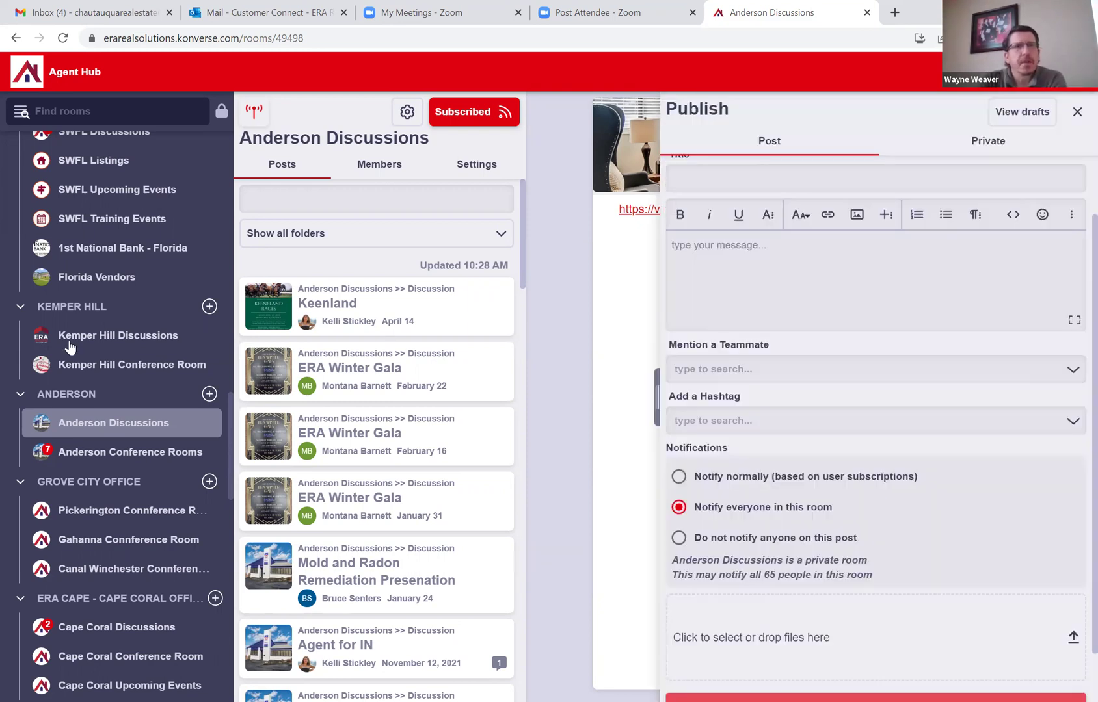
Return to the Home page and close the unpublished post form.
scroll(77, 371, "up", 4)
scroll(77, 372, "down", 4)
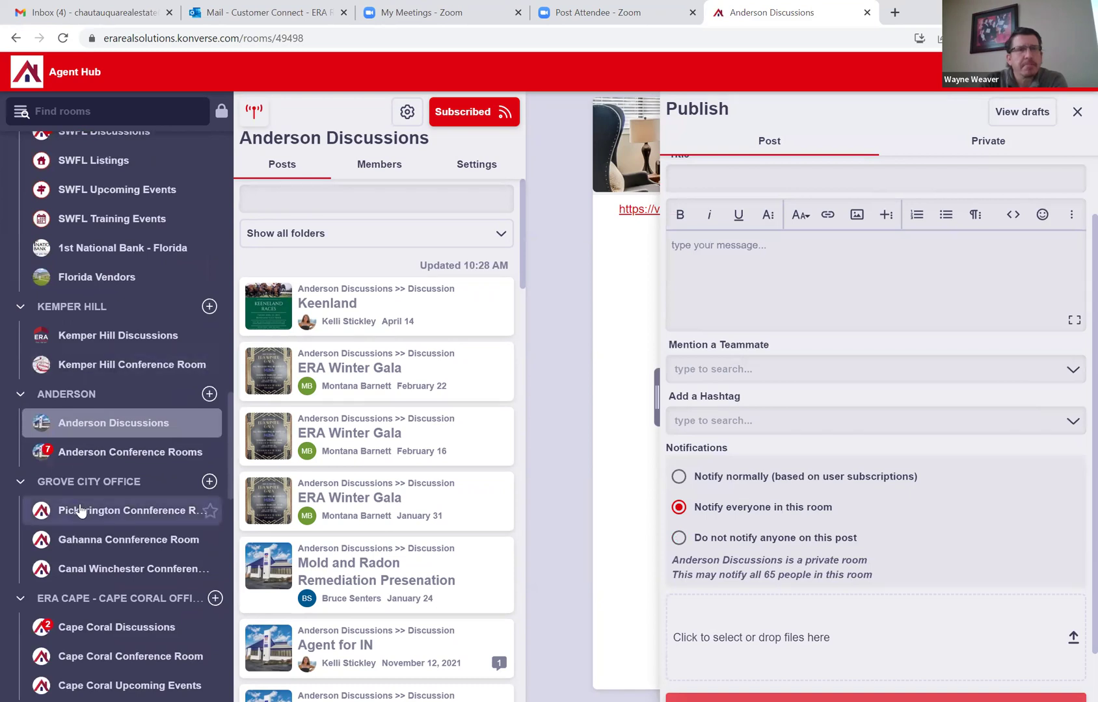
scroll(92, 497, "up", 10)
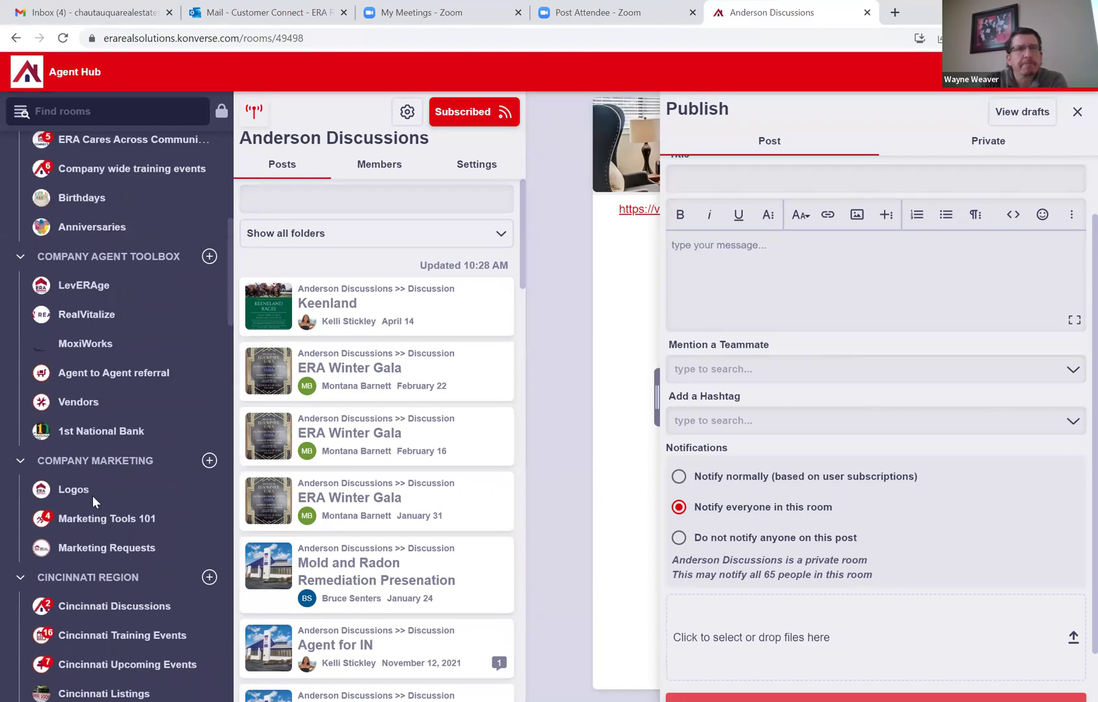
scroll(92, 495, "up", 7)
left_click(57, 149)
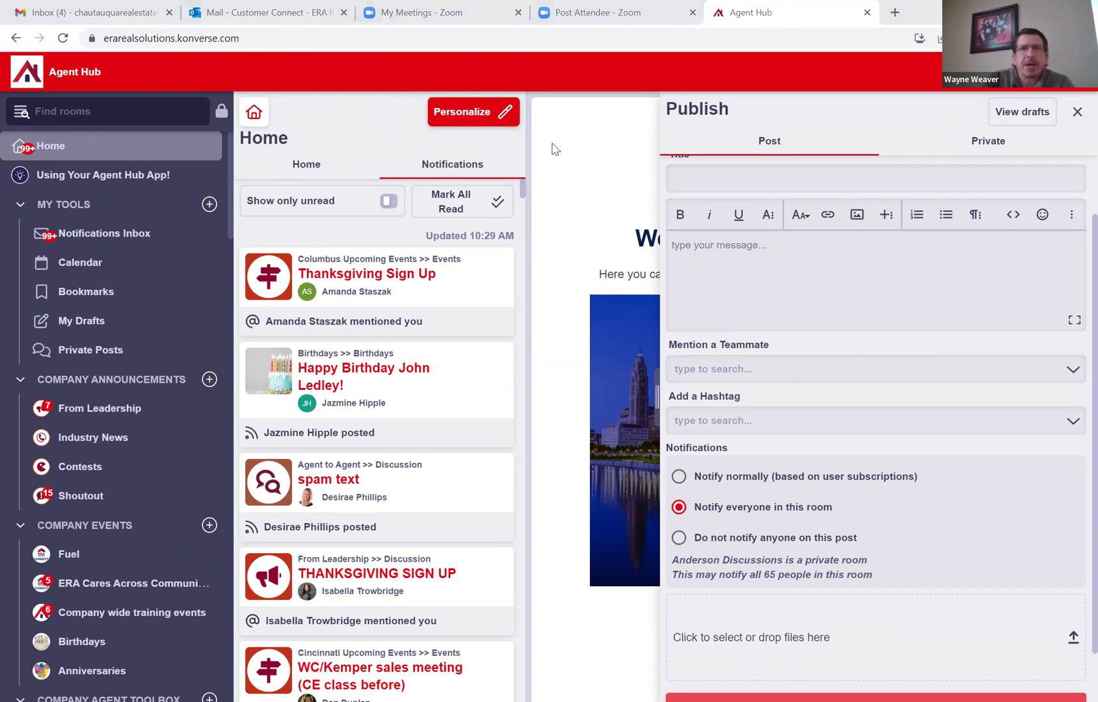
scroll(151, 449, "down", 2)
scroll(151, 453, "down", 2)
scroll(151, 453, "up", 4)
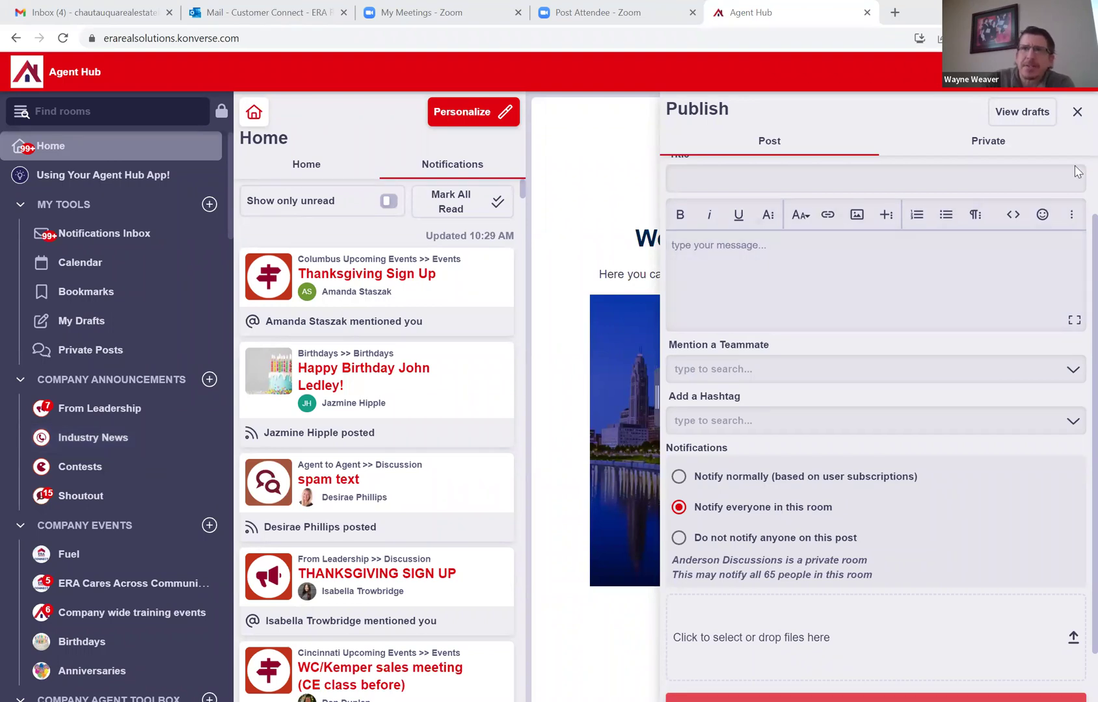
left_click(1077, 113)
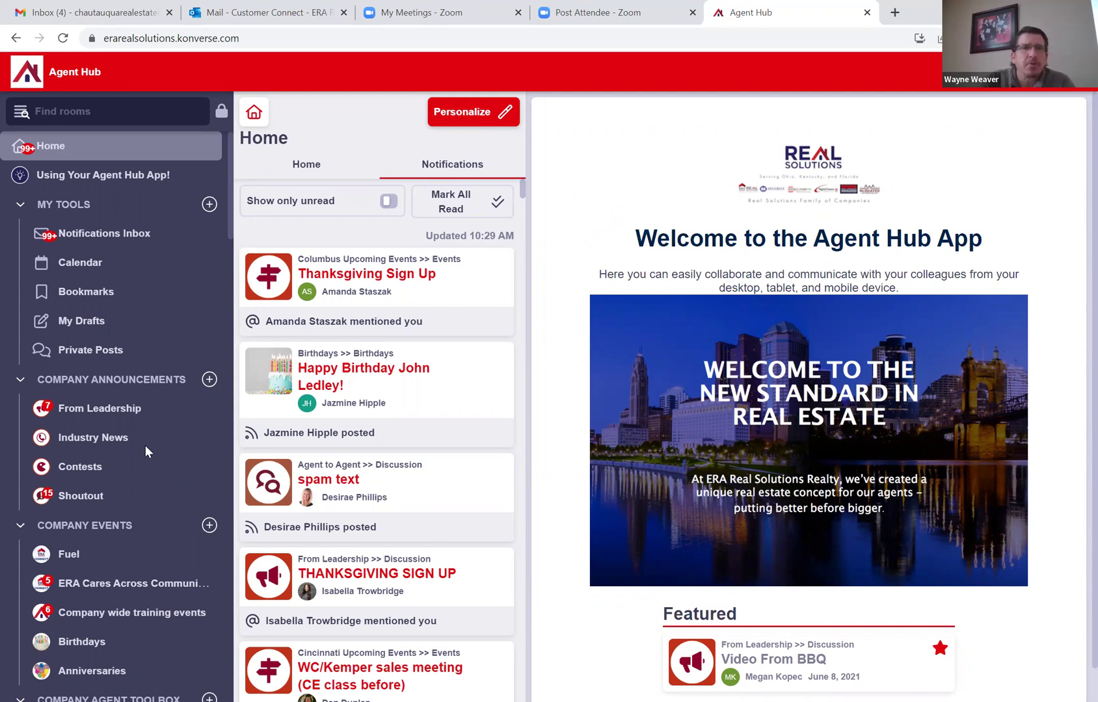
Open the Anderson Discussions room from the Anderson section and bring up a blank post form for it.
scroll(145, 445, "down", 15)
scroll(145, 445, "down", 5)
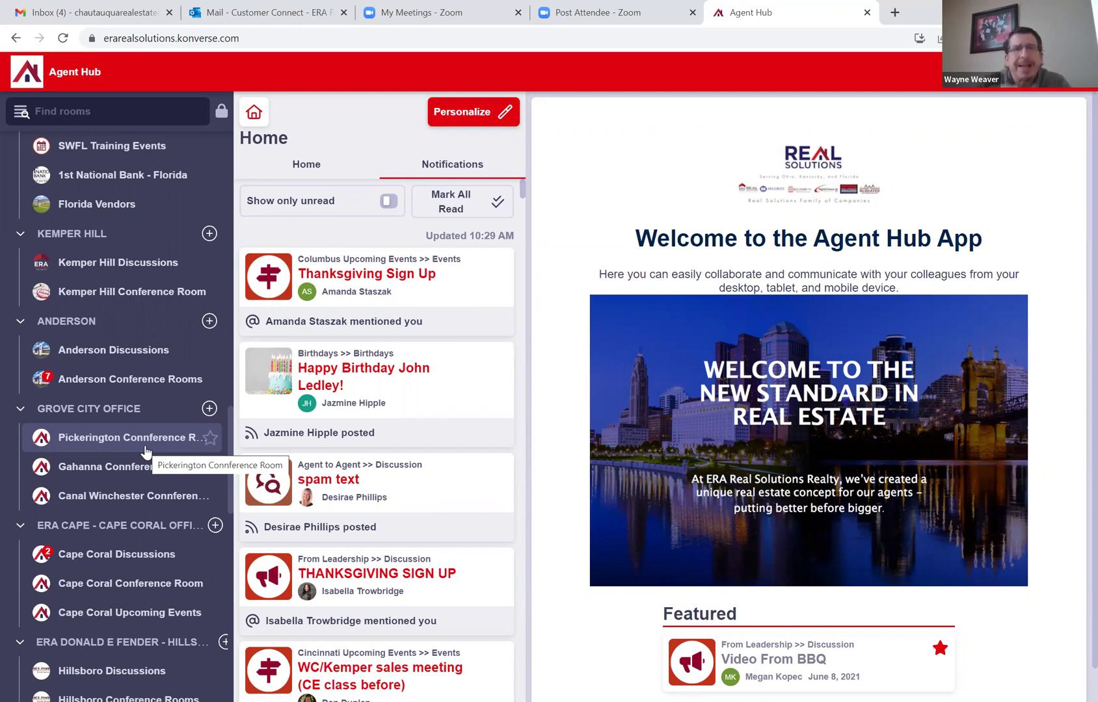
left_click(139, 353)
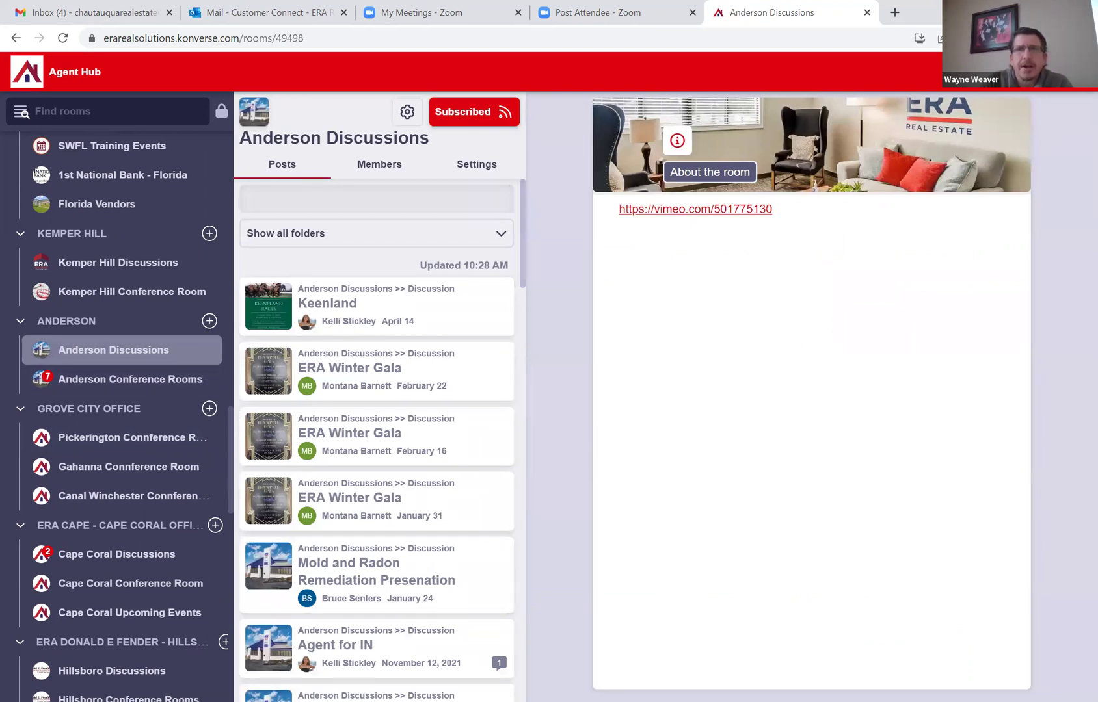
left_click(989, 71)
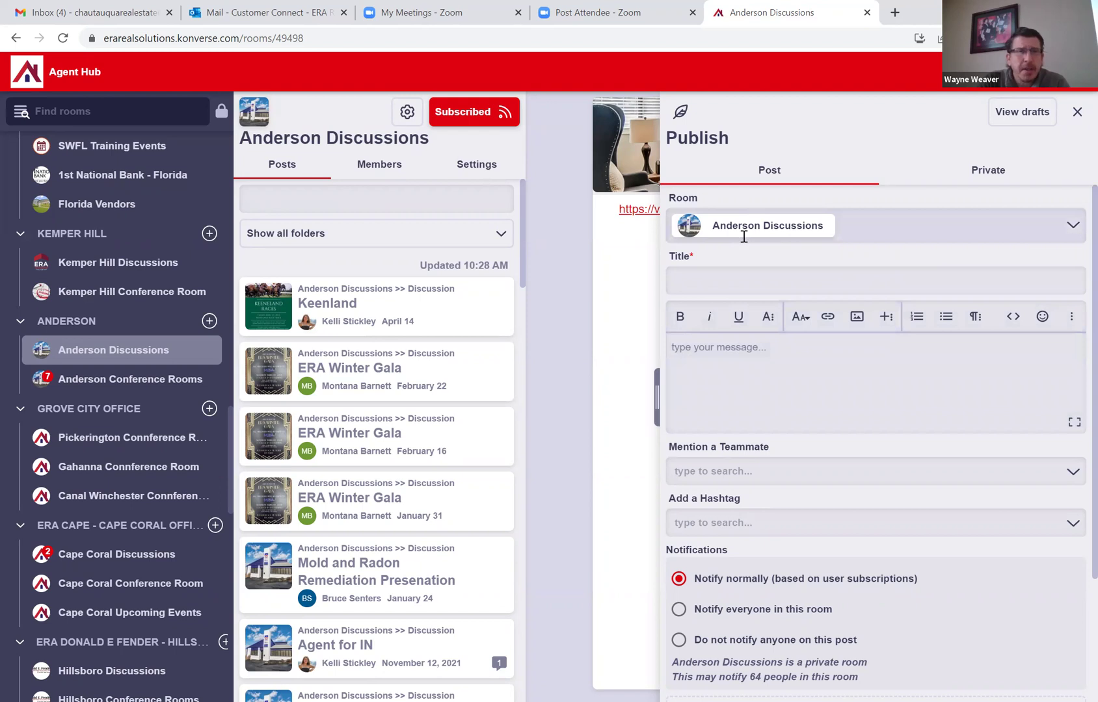
View the posts in the Cleveland Listings and Cincinnati Listings rooms, ending on Cleveland Listings.
scroll(101, 365, "up", 2)
scroll(100, 365, "up", 8)
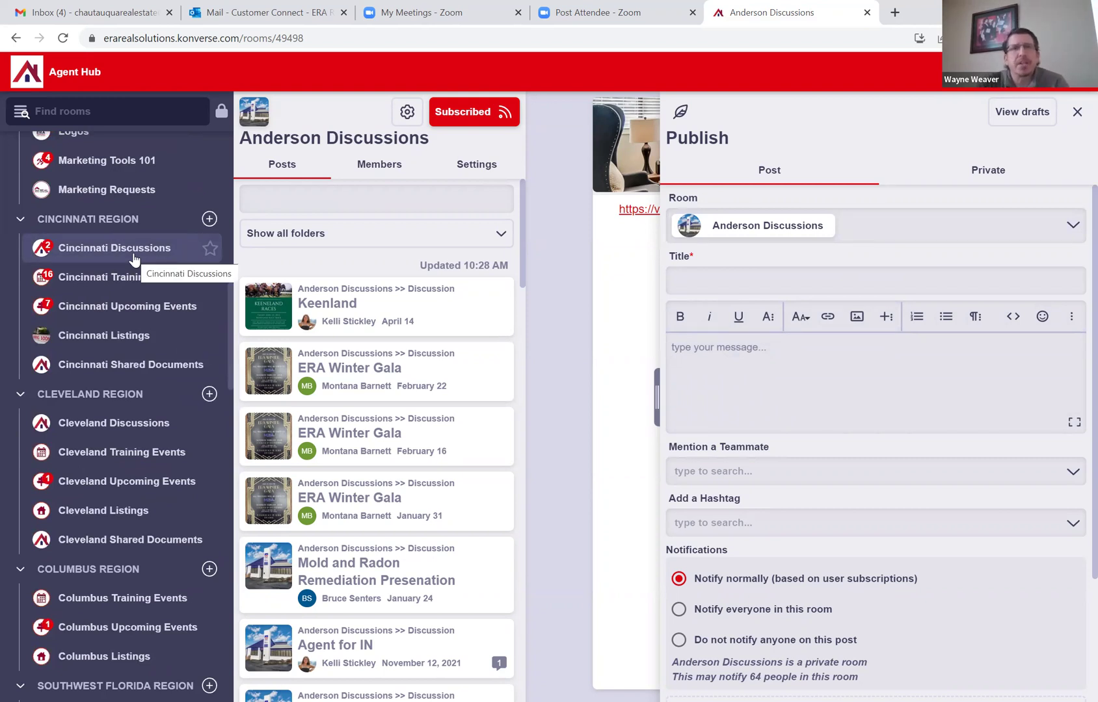
left_click(532, 112)
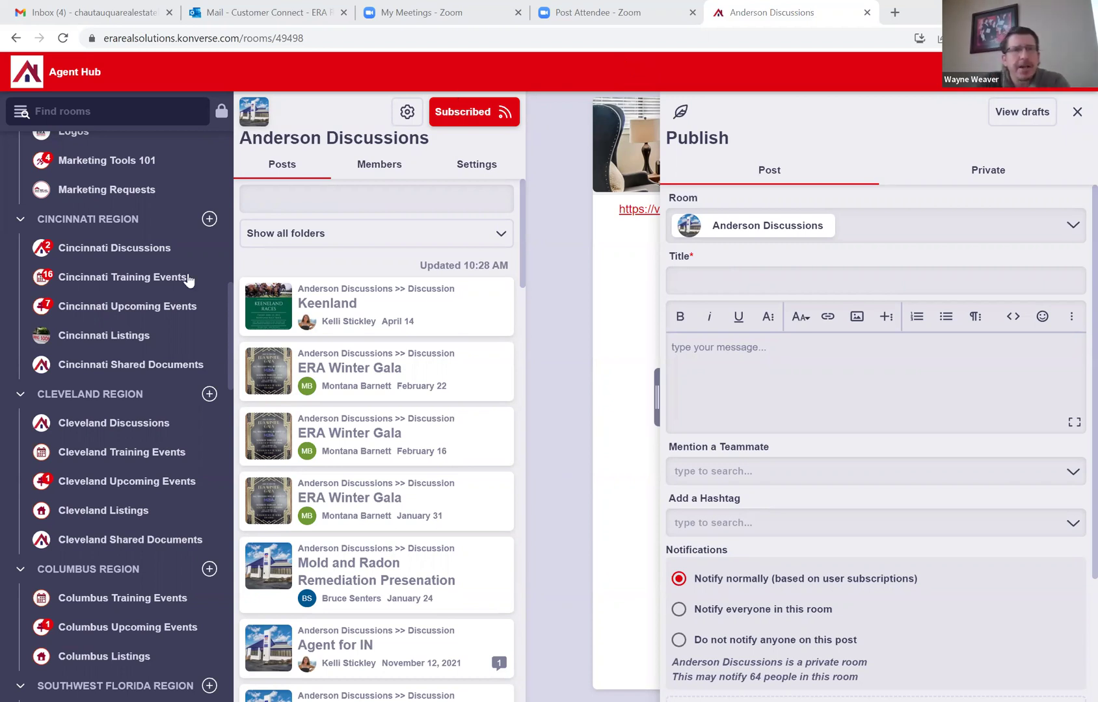
left_click(119, 514)
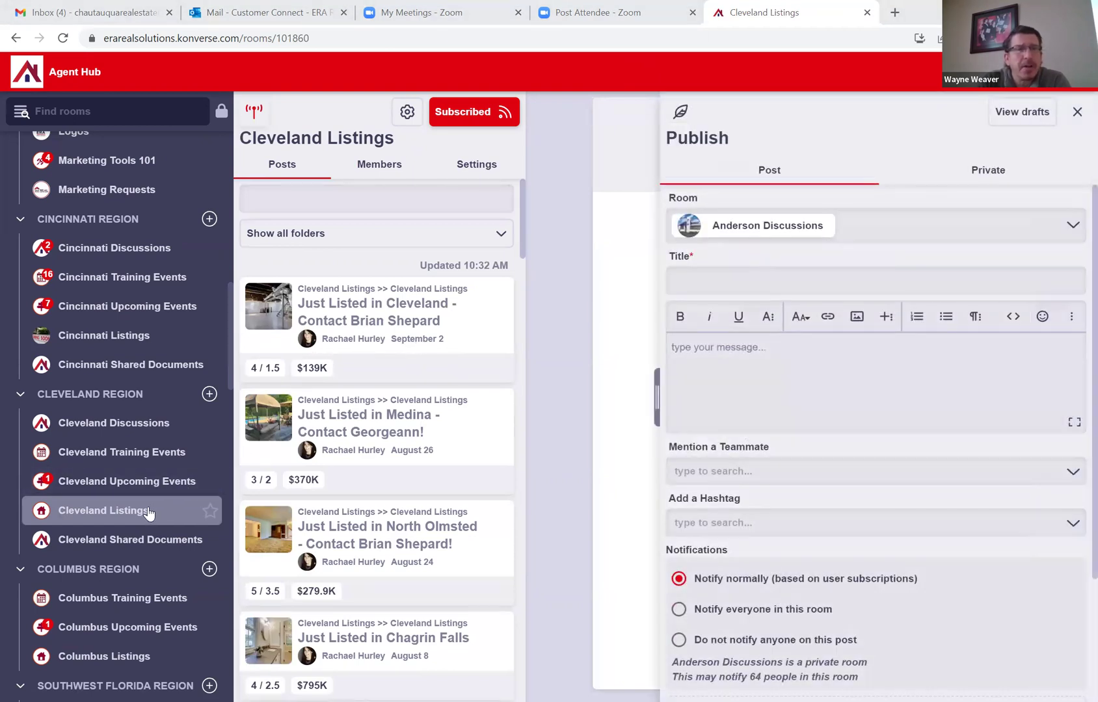
left_click(117, 337)
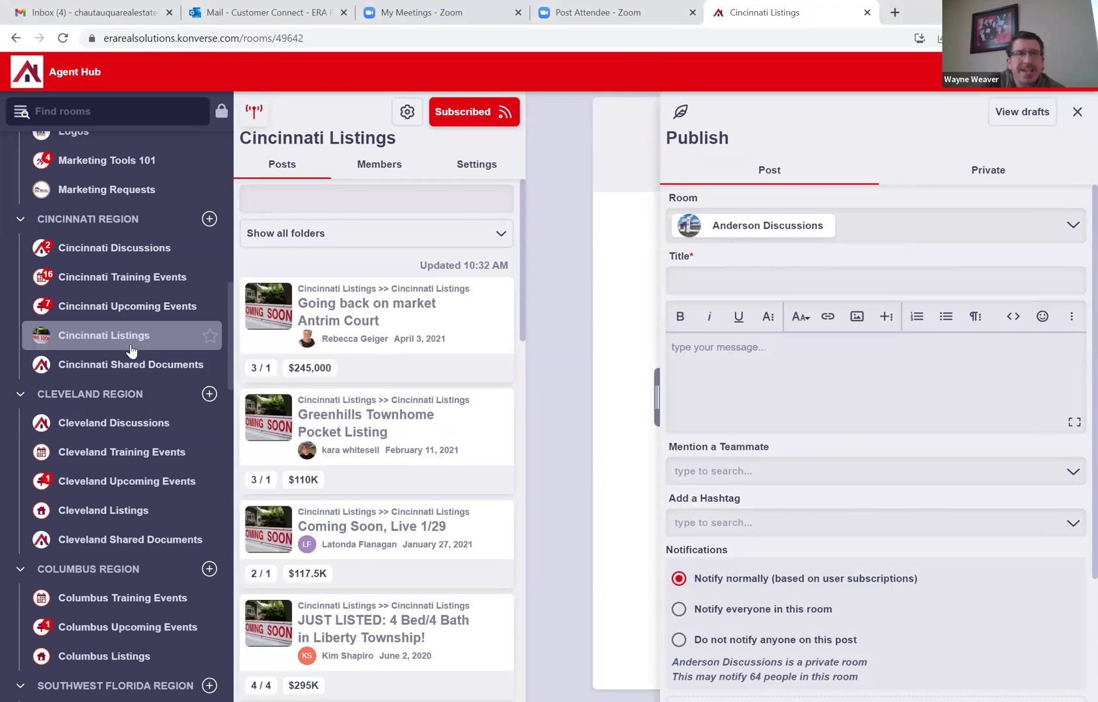
left_click(117, 513)
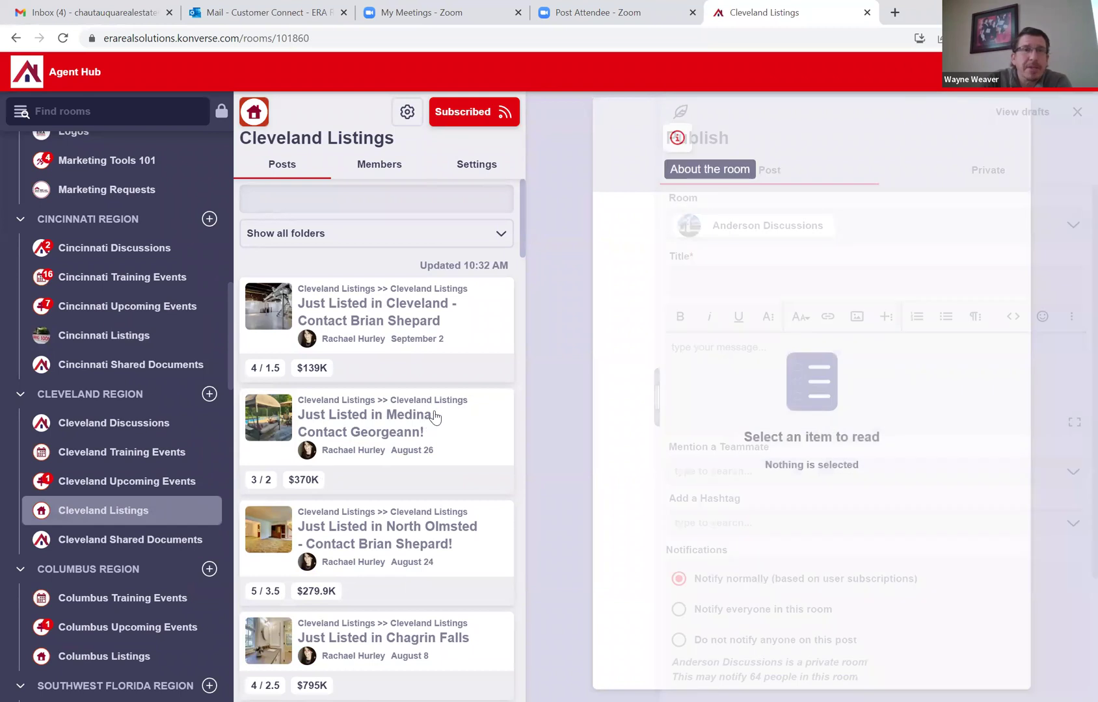
Review the Cleveland Listings members, including the management options and profile of the first member.
left_click(391, 167)
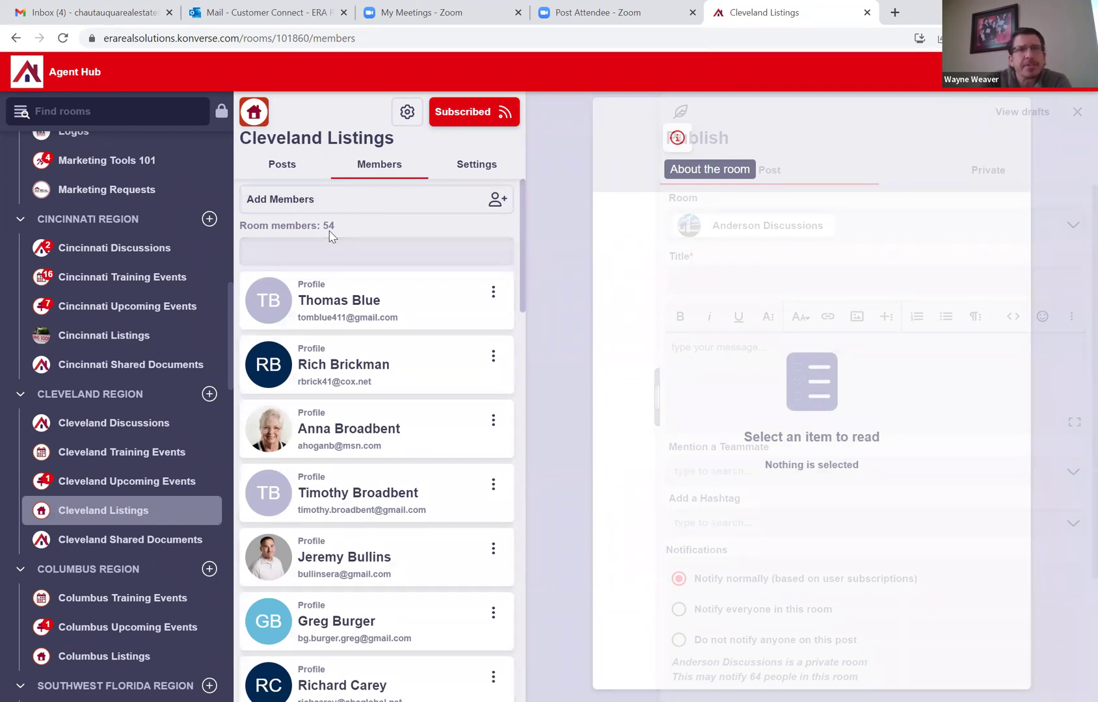
left_click(493, 299)
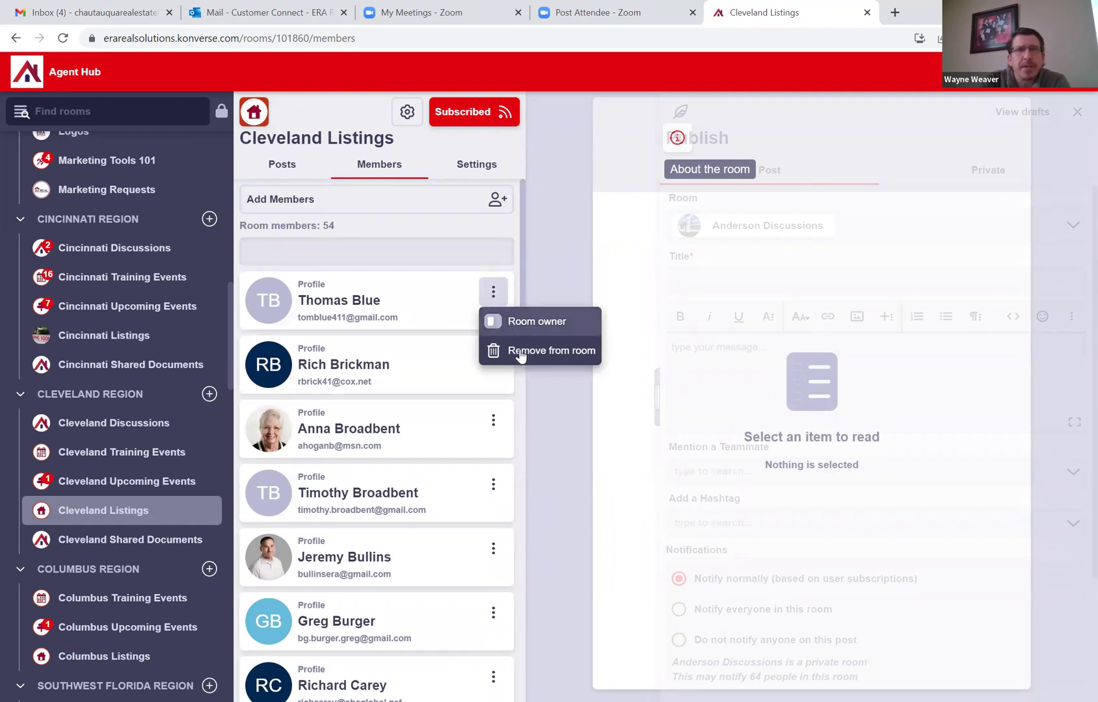
left_click(560, 205)
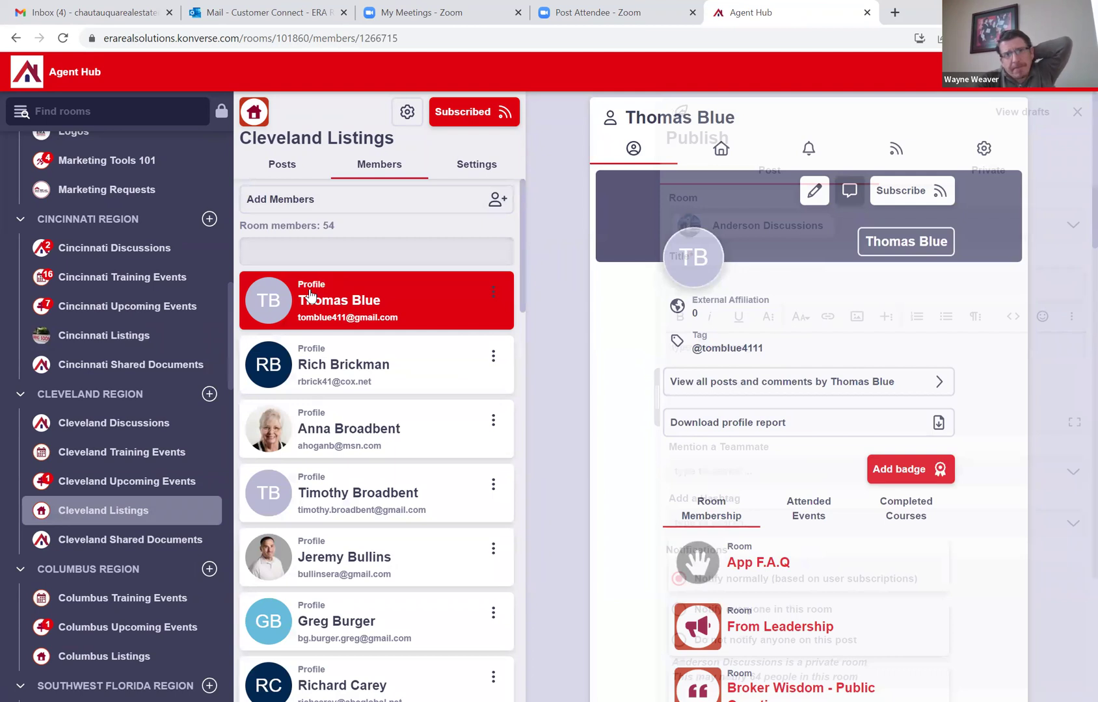
Return to the Home page, close the blank post form and look over the company sections of the room list.
scroll(110, 424, "up", 3)
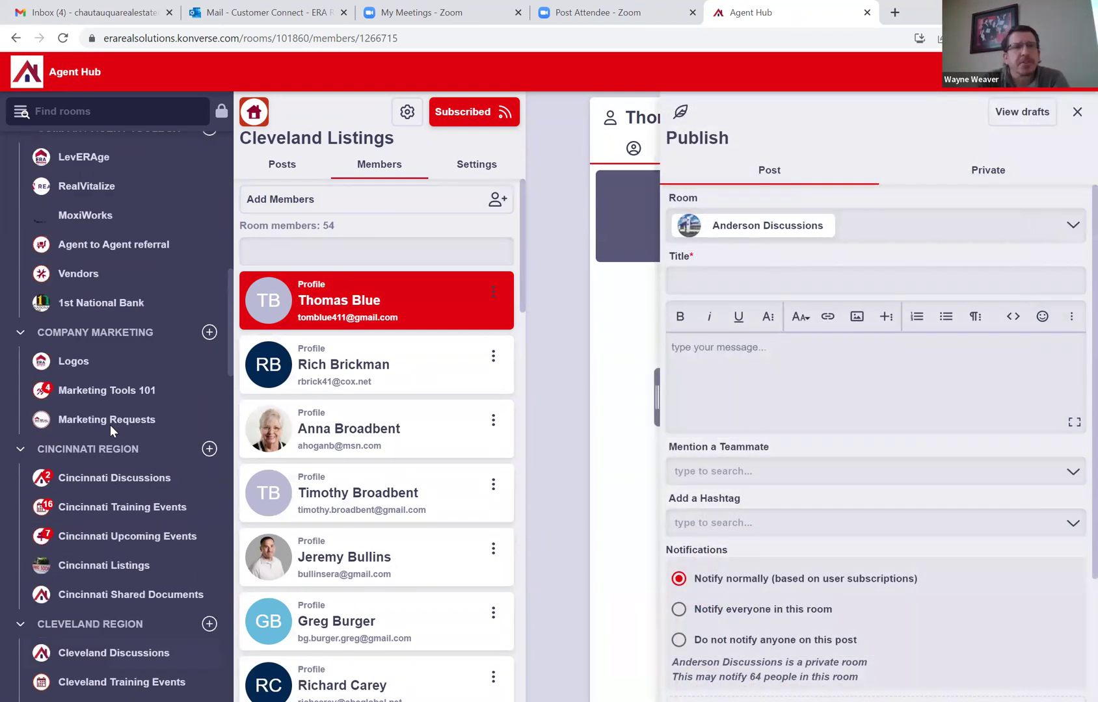
scroll(110, 425, "up", 5)
left_click(45, 148)
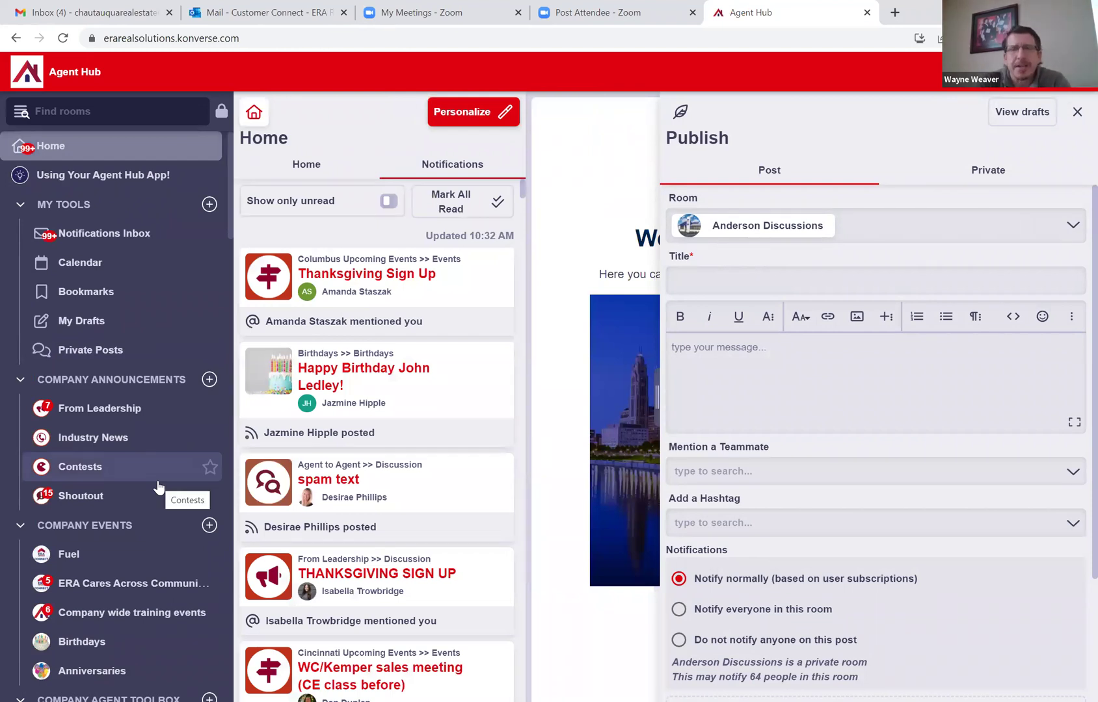
left_click(1077, 113)
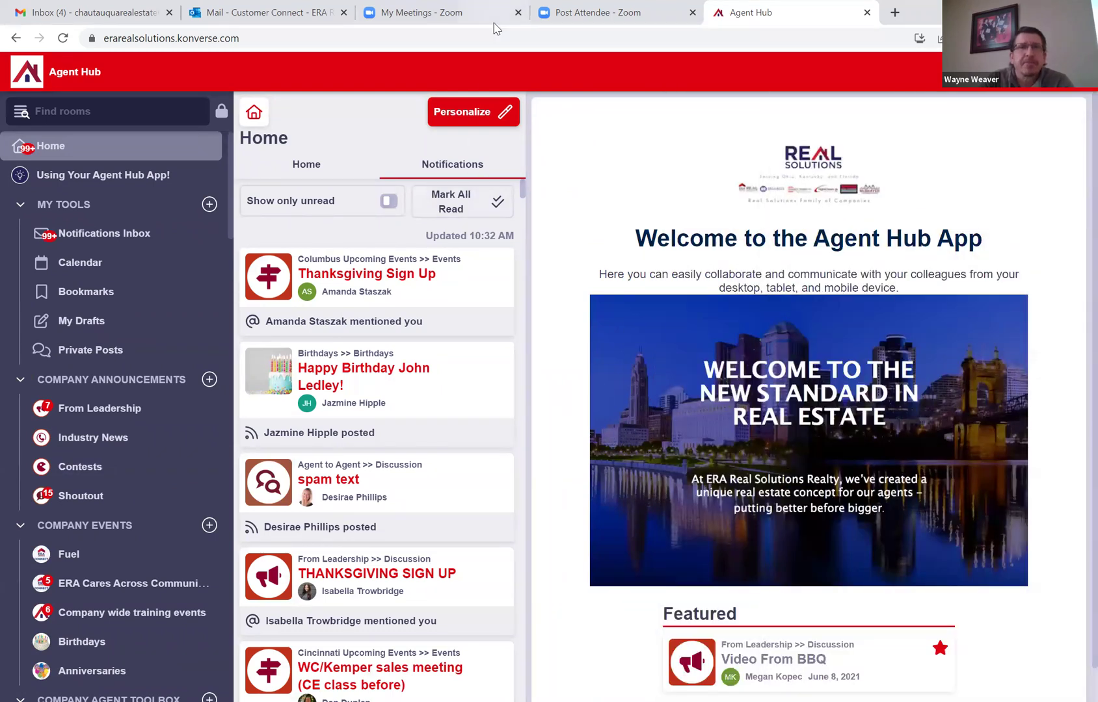
scroll(135, 415, "down", 10)
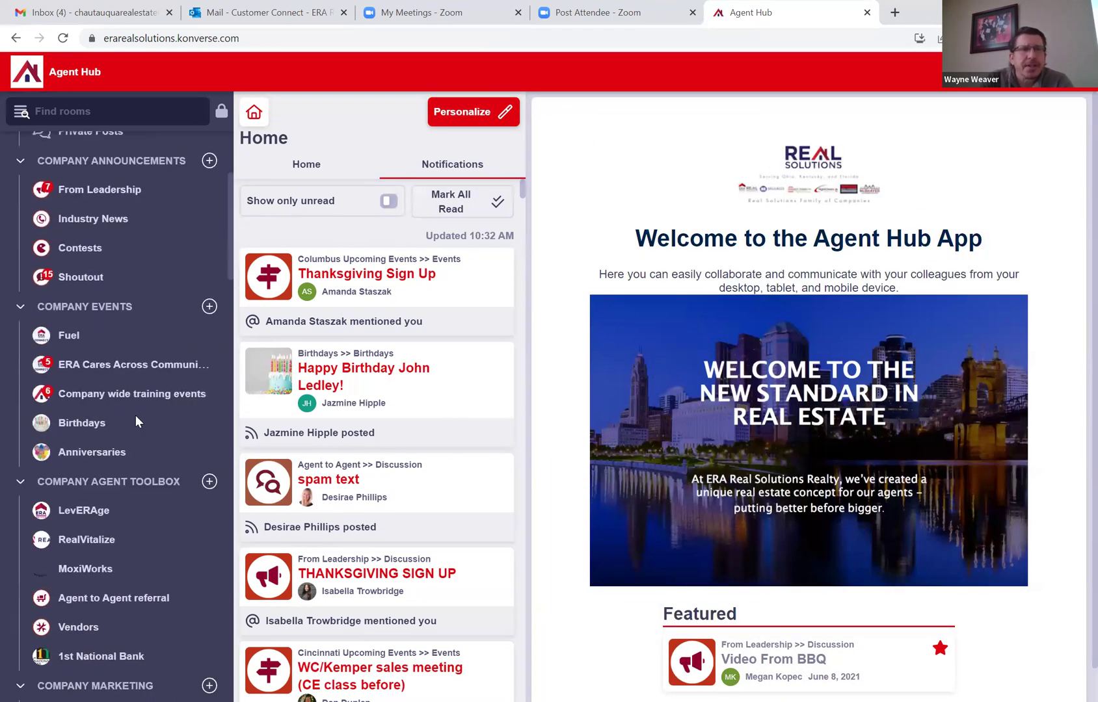
Open the Cincinnati Listings room and review the fields of its listing post form, from title down to notification options.
scroll(135, 415, "down", 2)
left_click(137, 411)
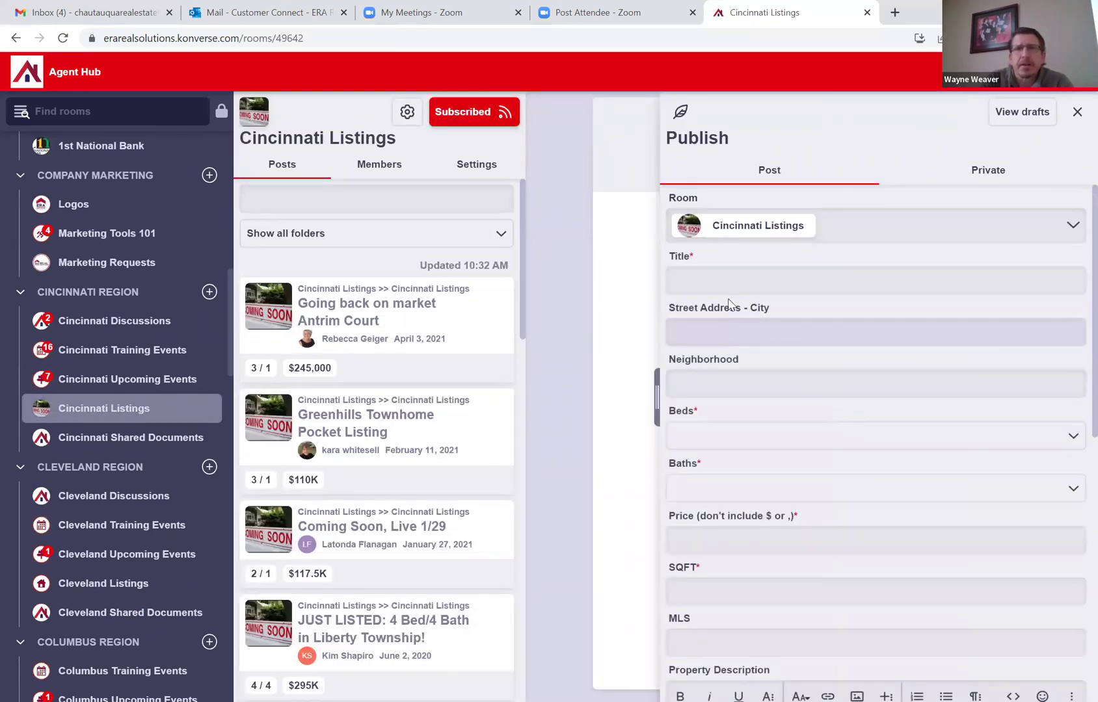
scroll(725, 286, "down", 3)
scroll(706, 288, "up", 1)
scroll(701, 280, "up", 2)
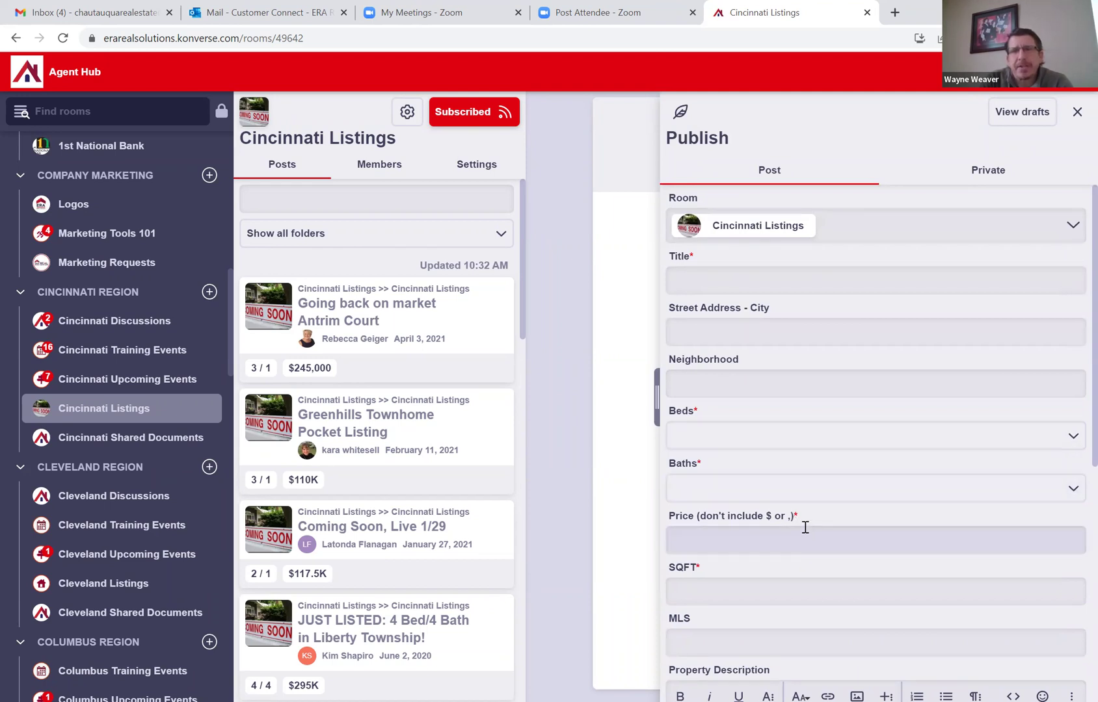
scroll(798, 522, "down", 3)
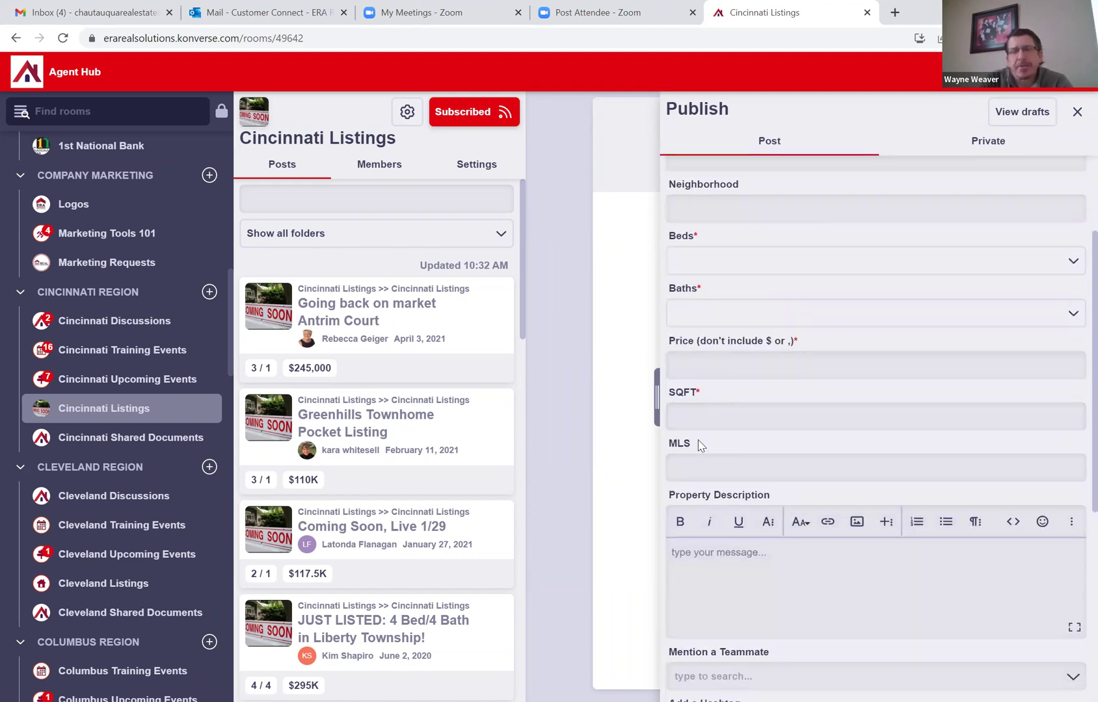
scroll(744, 491, "down", 2)
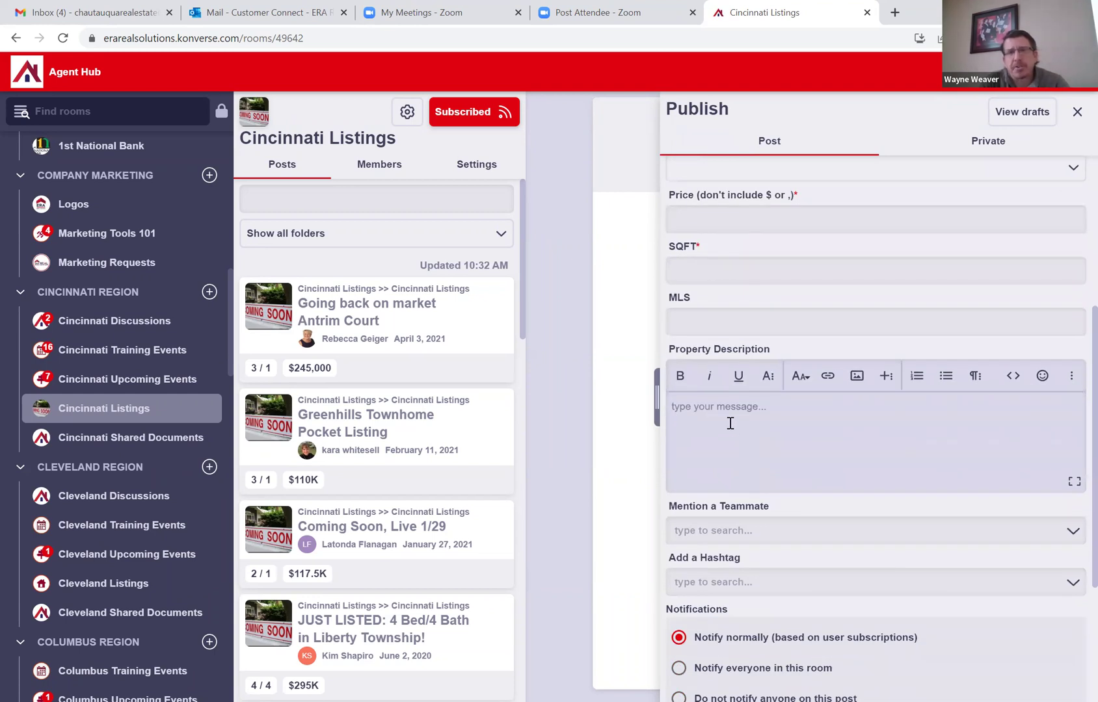
scroll(835, 511, "down", 1)
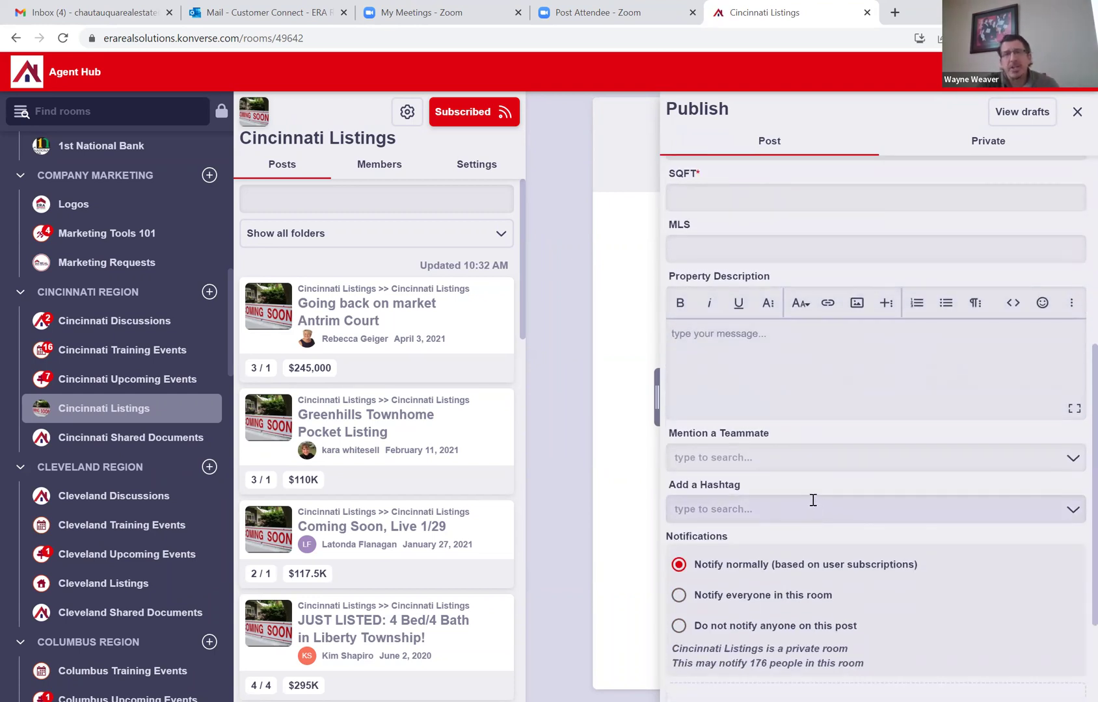
Mention a teammate in the Cincinnati Listings post and close the post form without publishing.
left_click(753, 454)
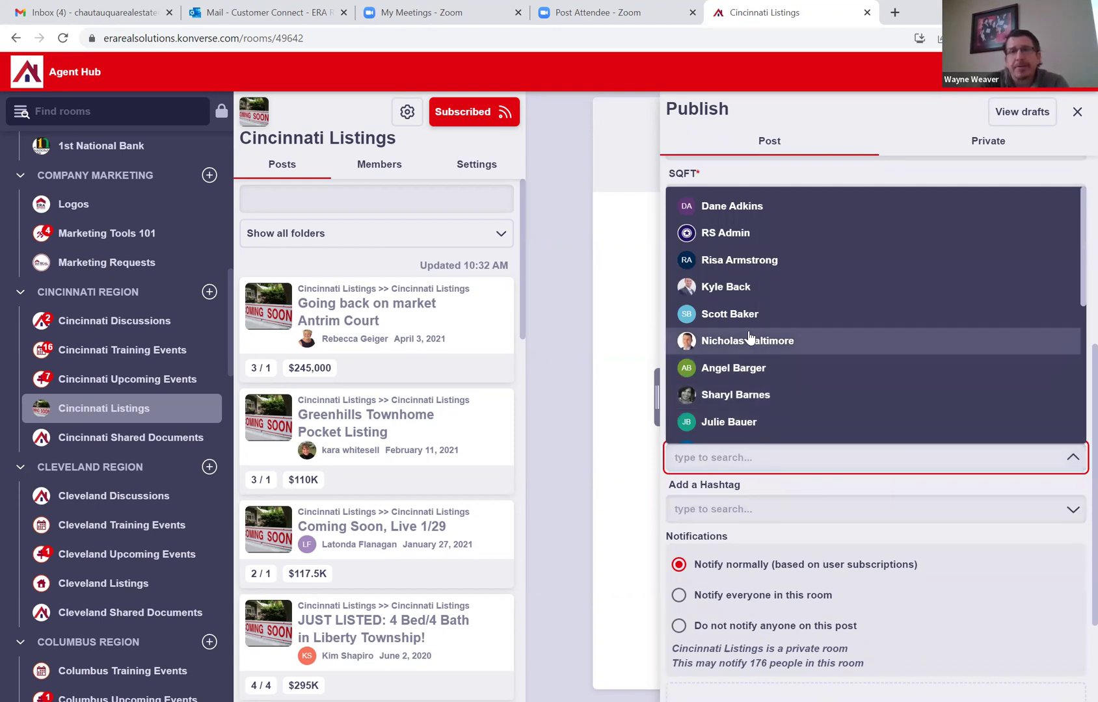
left_click(745, 287)
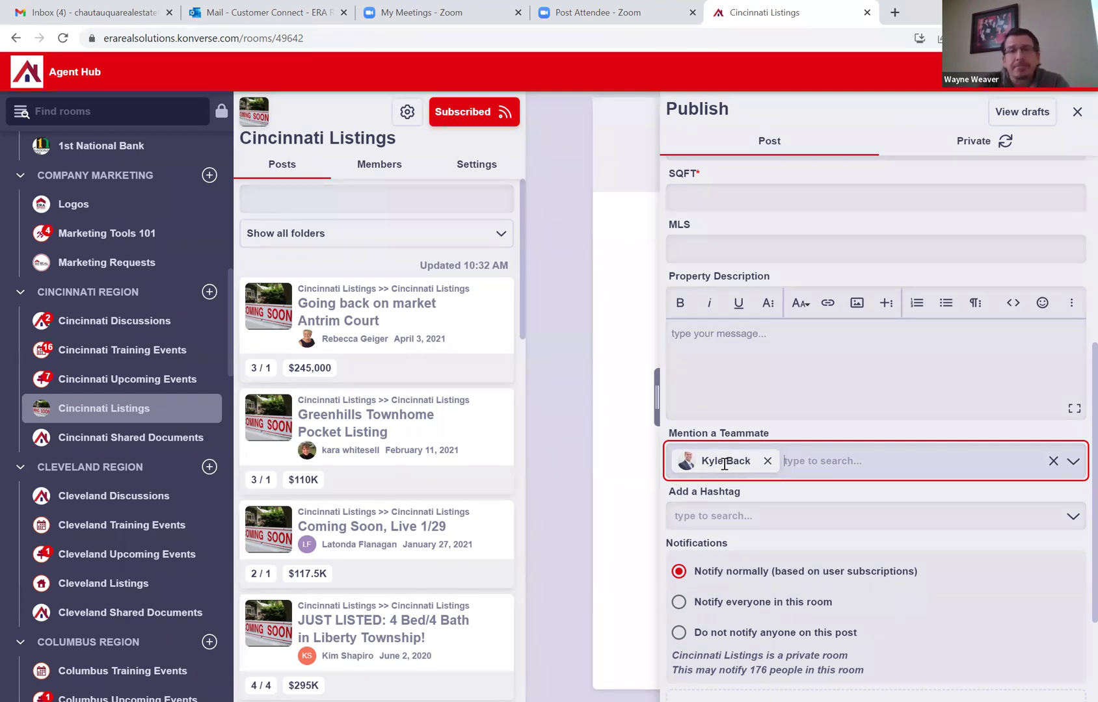
scroll(724, 463, "up", 6)
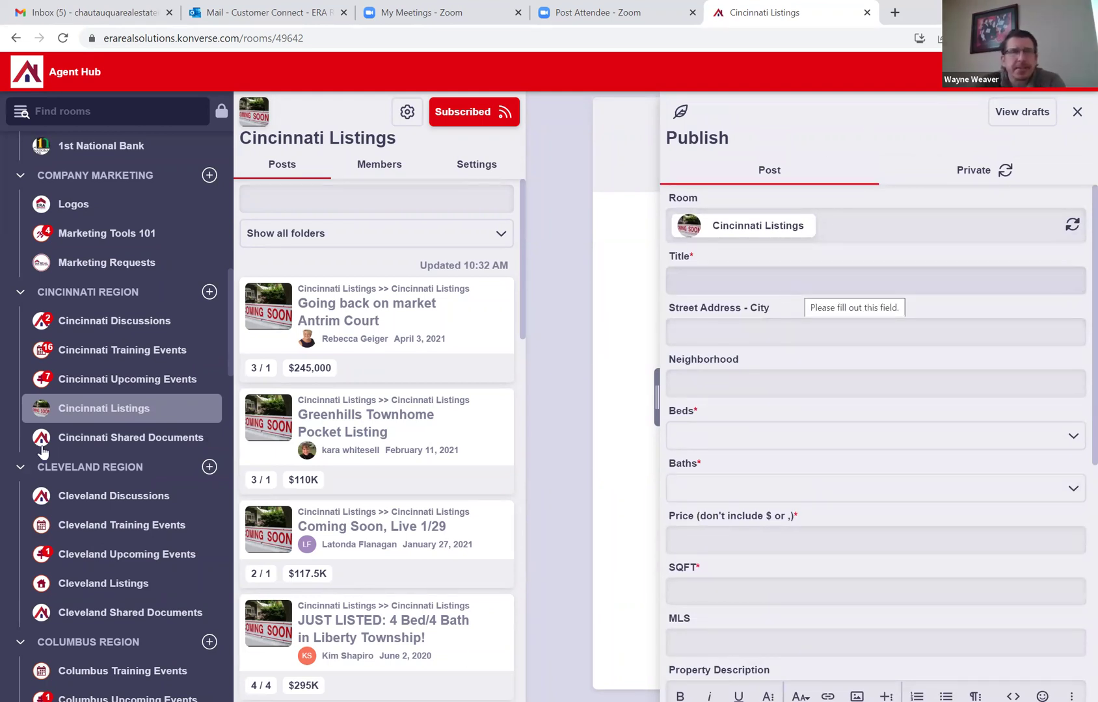
left_click(123, 416)
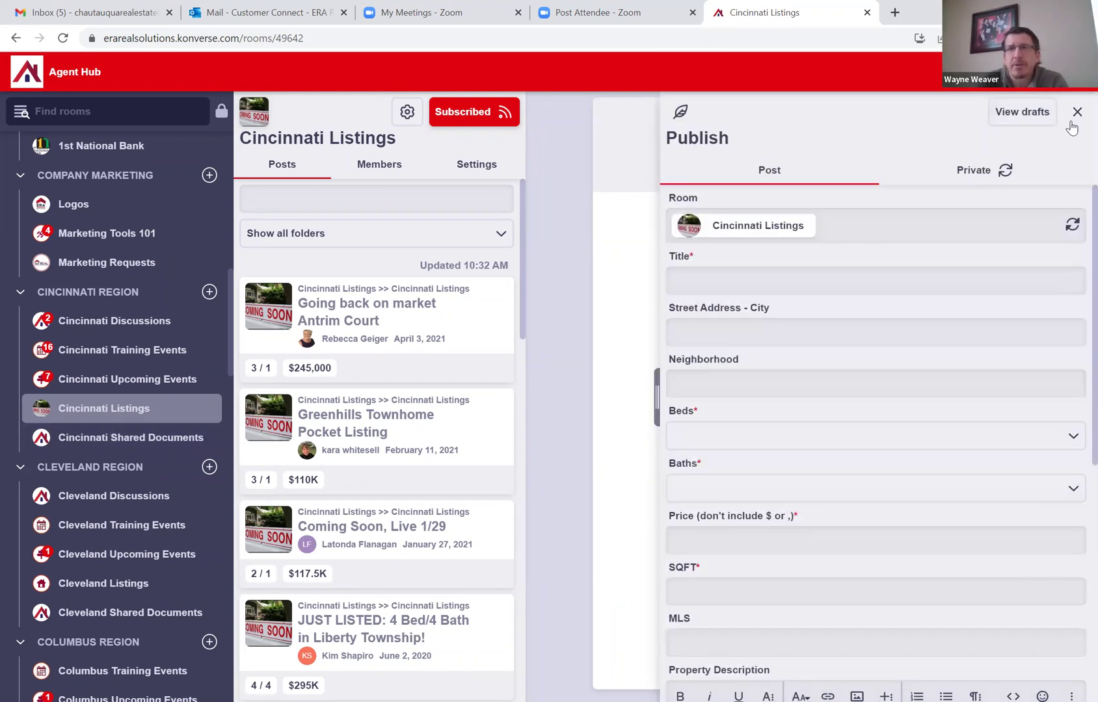
left_click(603, 326)
left_click(632, 168)
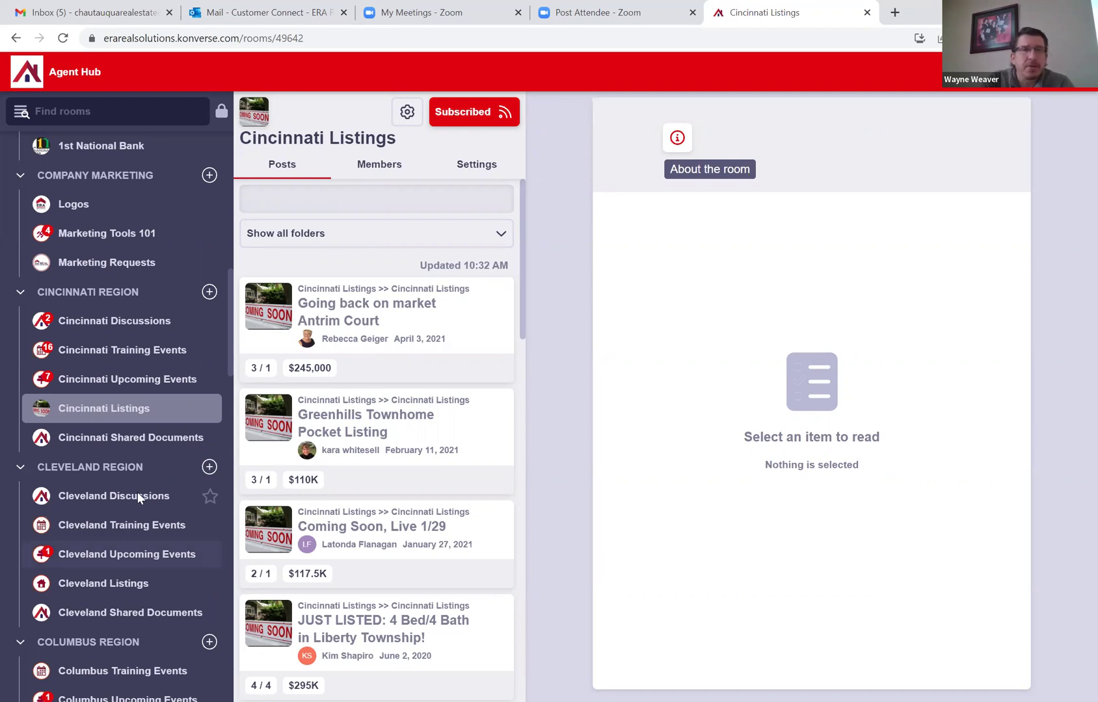
Go back to the Home page and look through the room list from My Tools to Company Marketing.
scroll(137, 497, "up", 10)
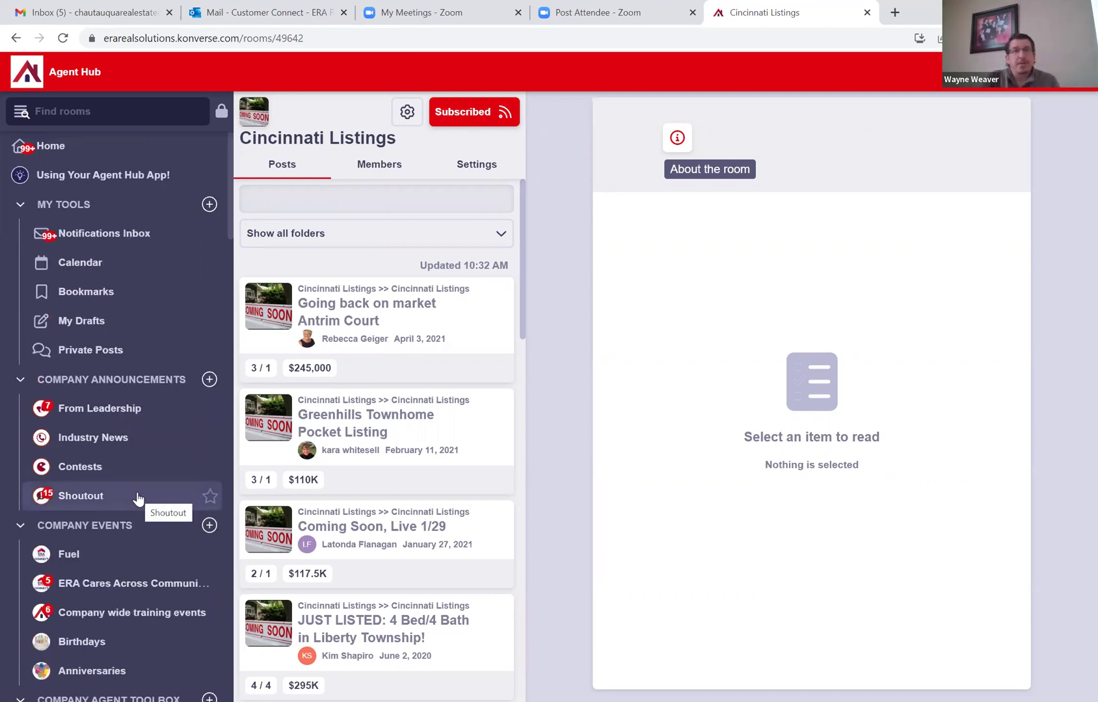
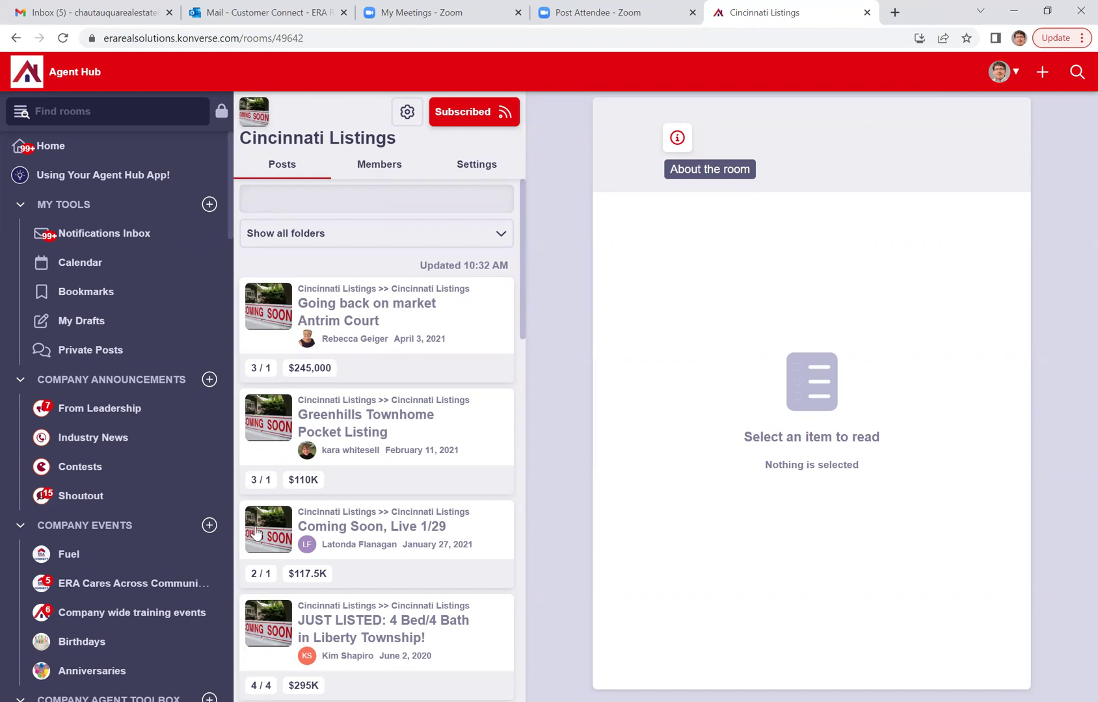
left_click(360, 199)
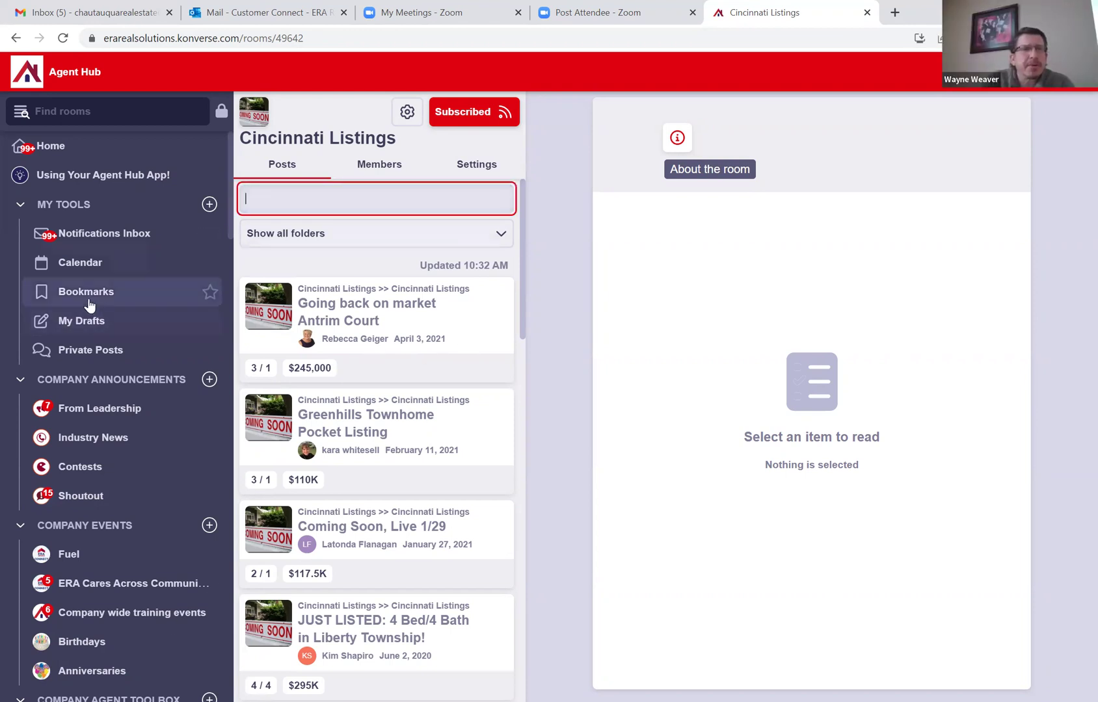
left_click(45, 149)
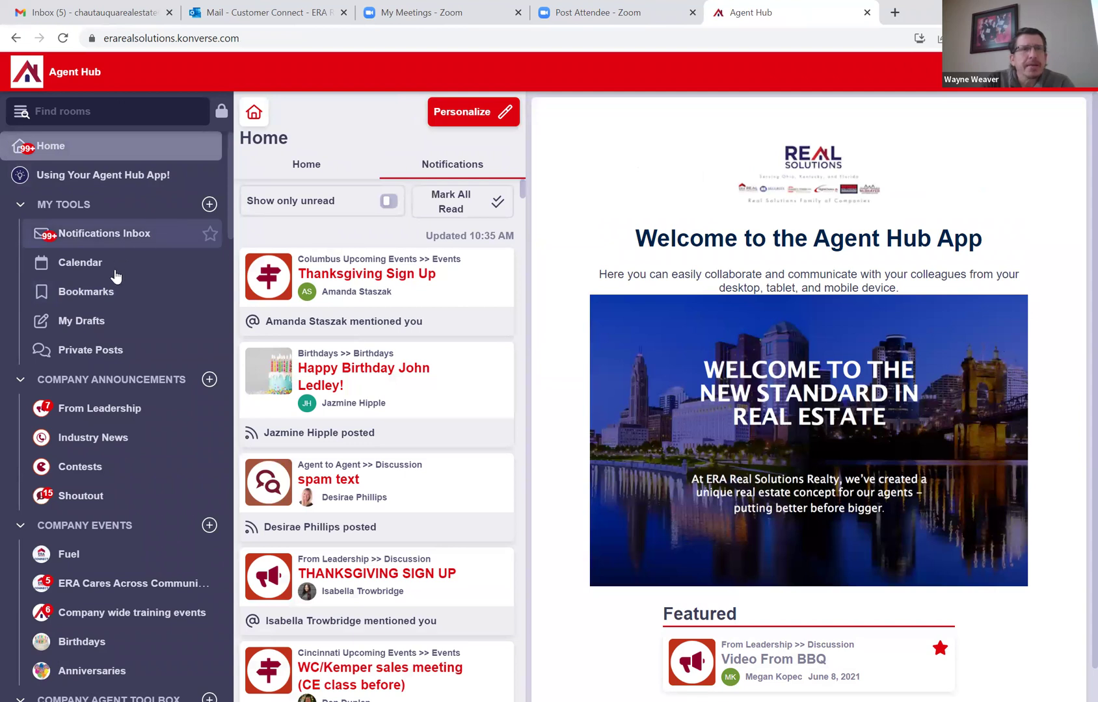
scroll(126, 392, "down", 3)
scroll(130, 404, "down", 2)
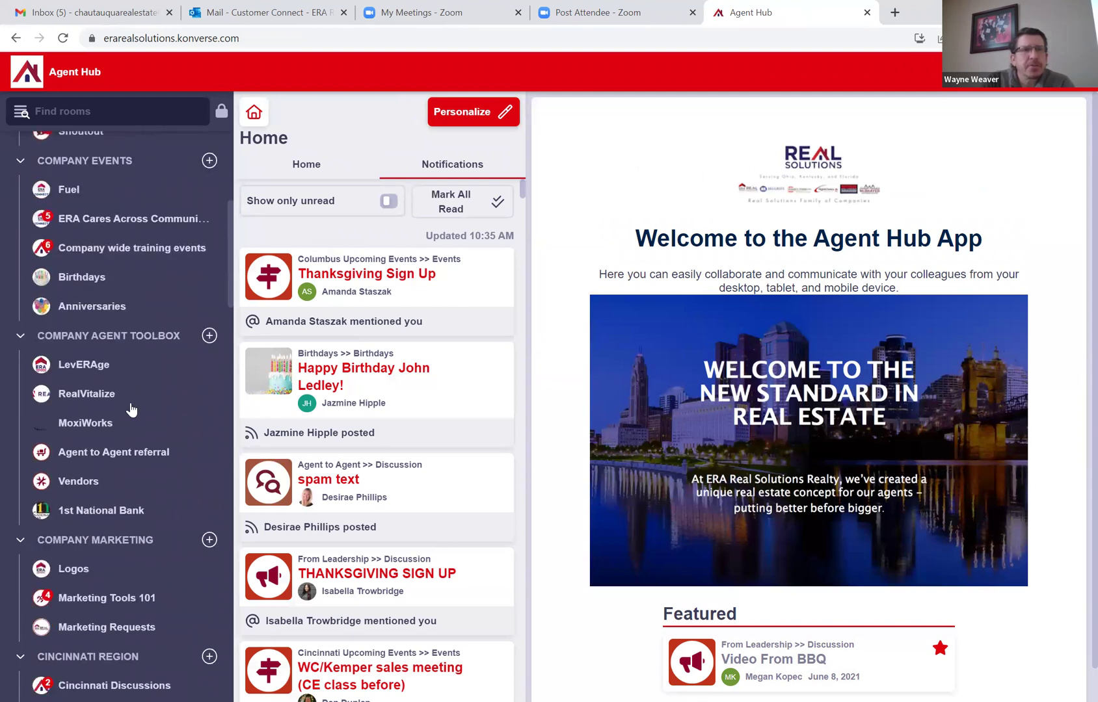
scroll(104, 348, "up", 4)
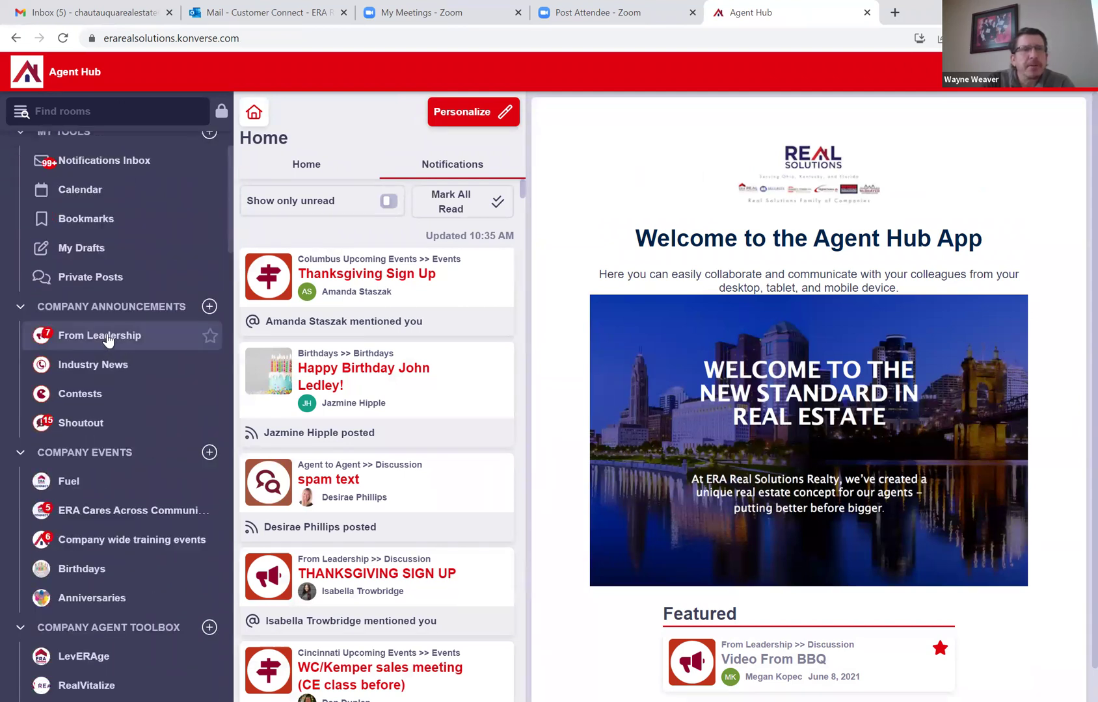
Open the From Leadership room under Company Announcements and search its posts for "tool".
left_click(105, 338)
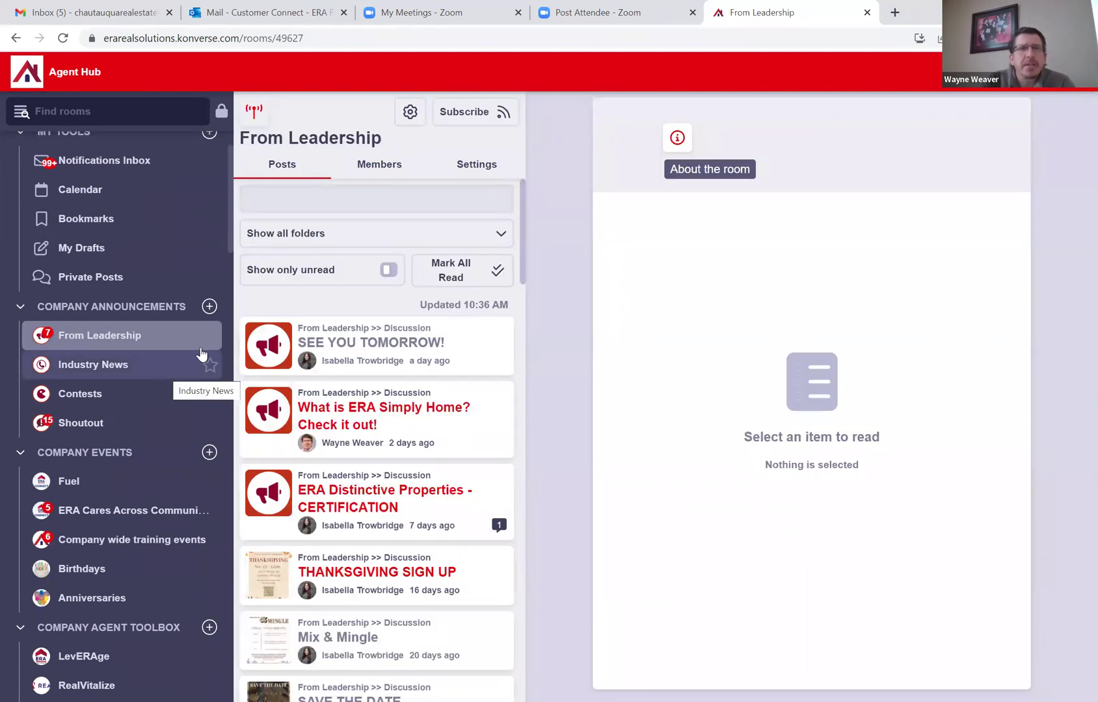
left_click(356, 201)
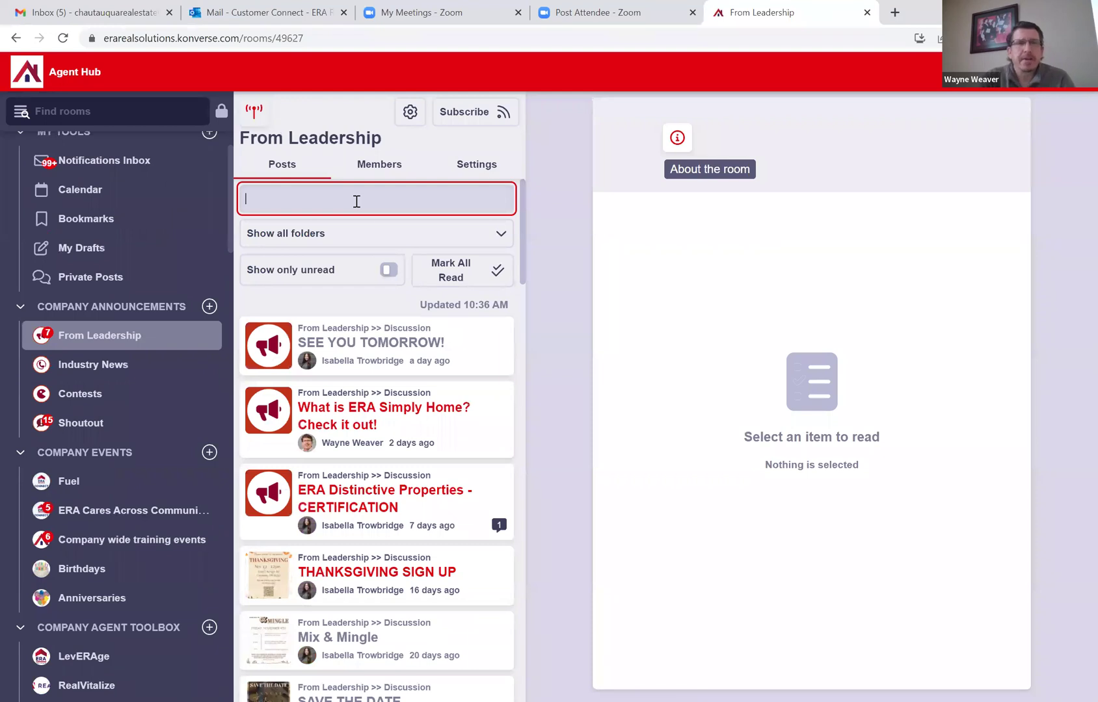
type("tool")
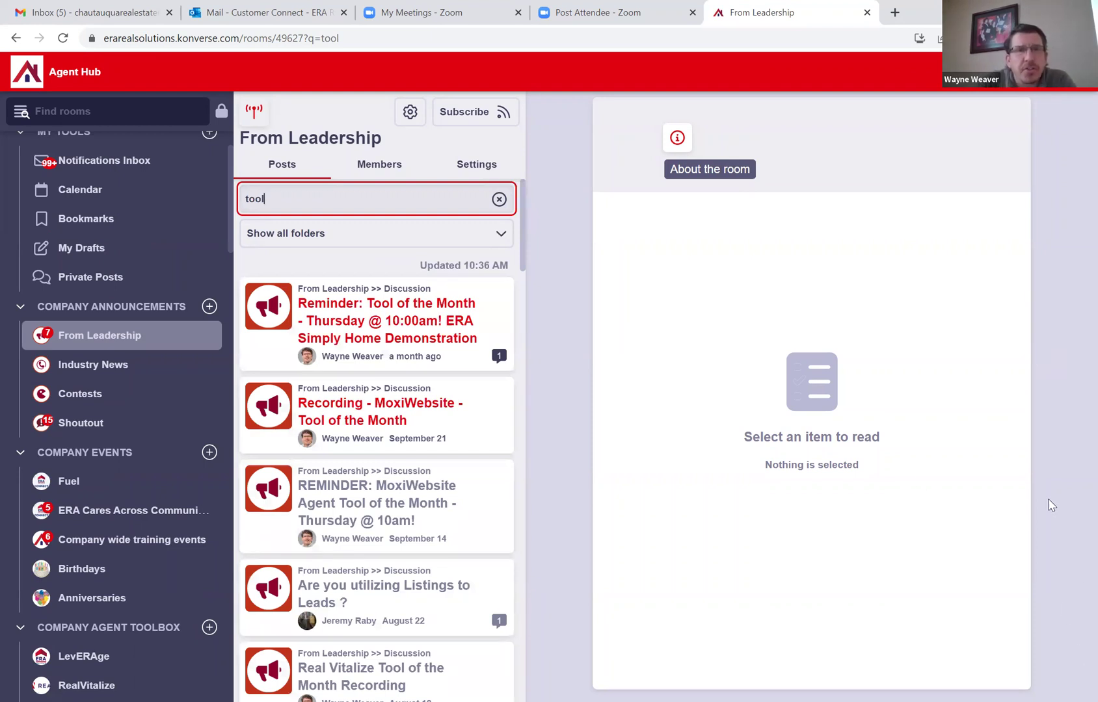
Examine the From Leadership search results for Tool of the Month reminders and recordings, including the oldest posts.
scroll(351, 446, "down", 3)
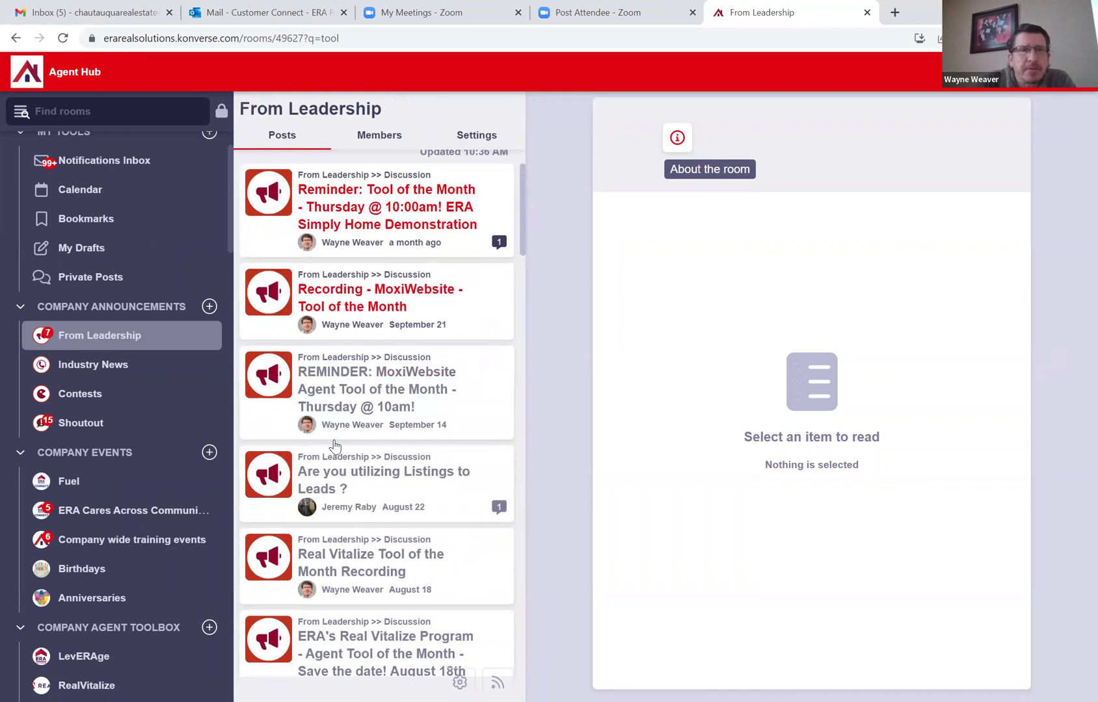
scroll(384, 429, "down", 3)
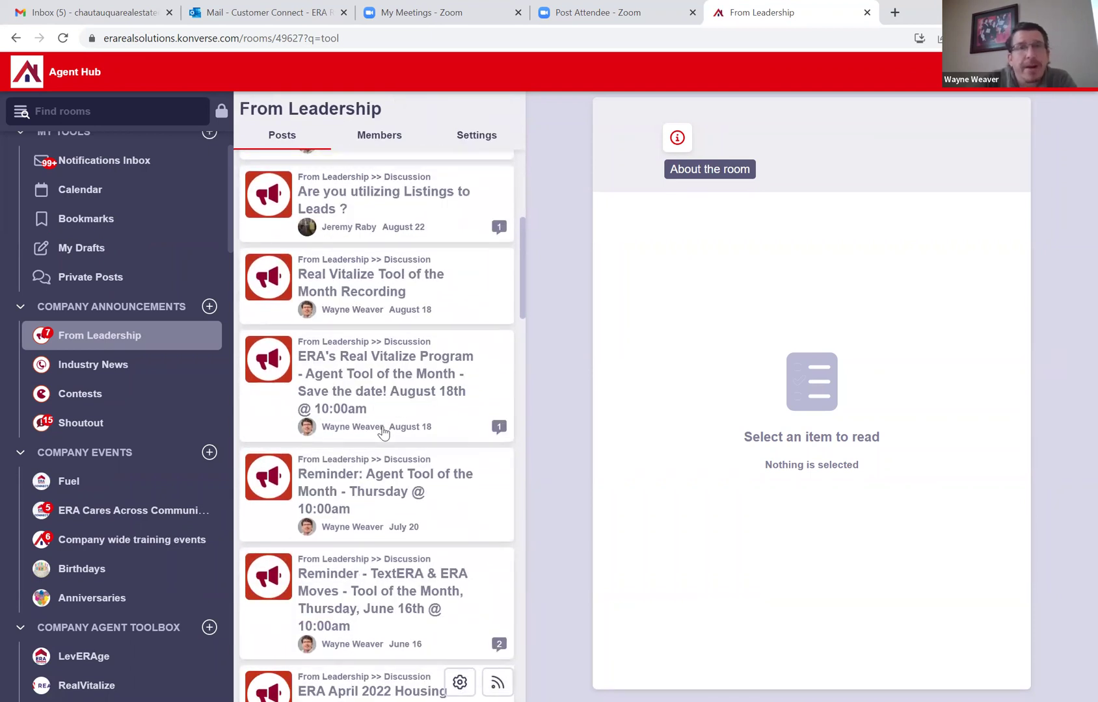
scroll(382, 434, "up", 6)
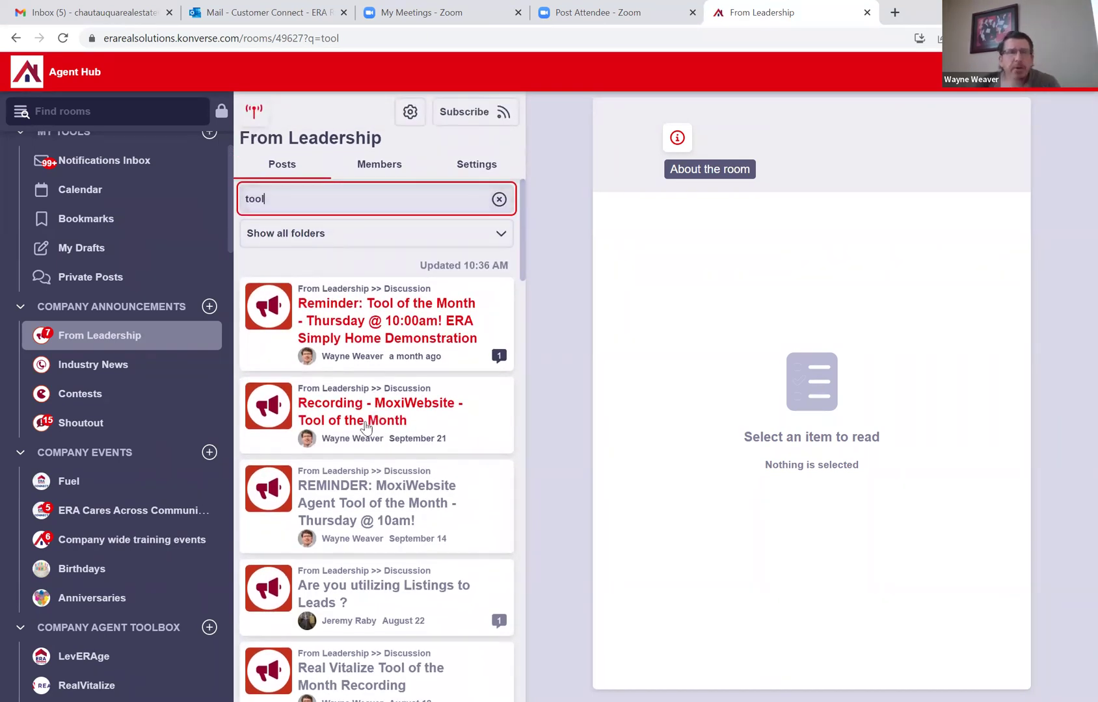
scroll(366, 427, "down", 3)
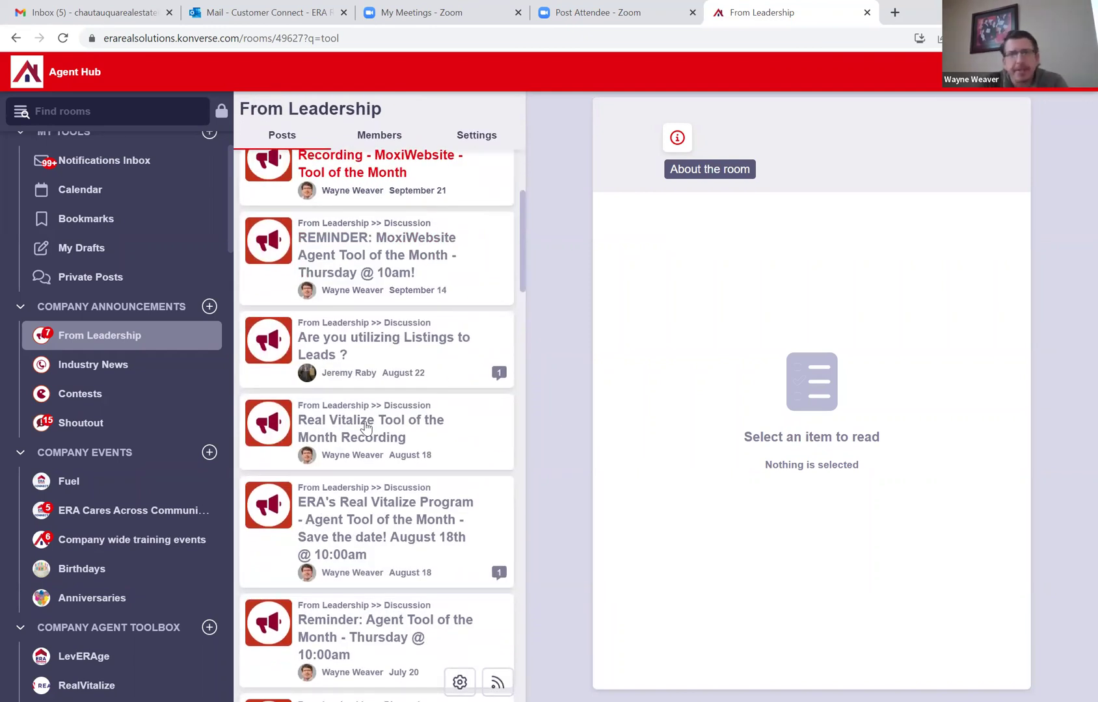
scroll(400, 458, "up", 3)
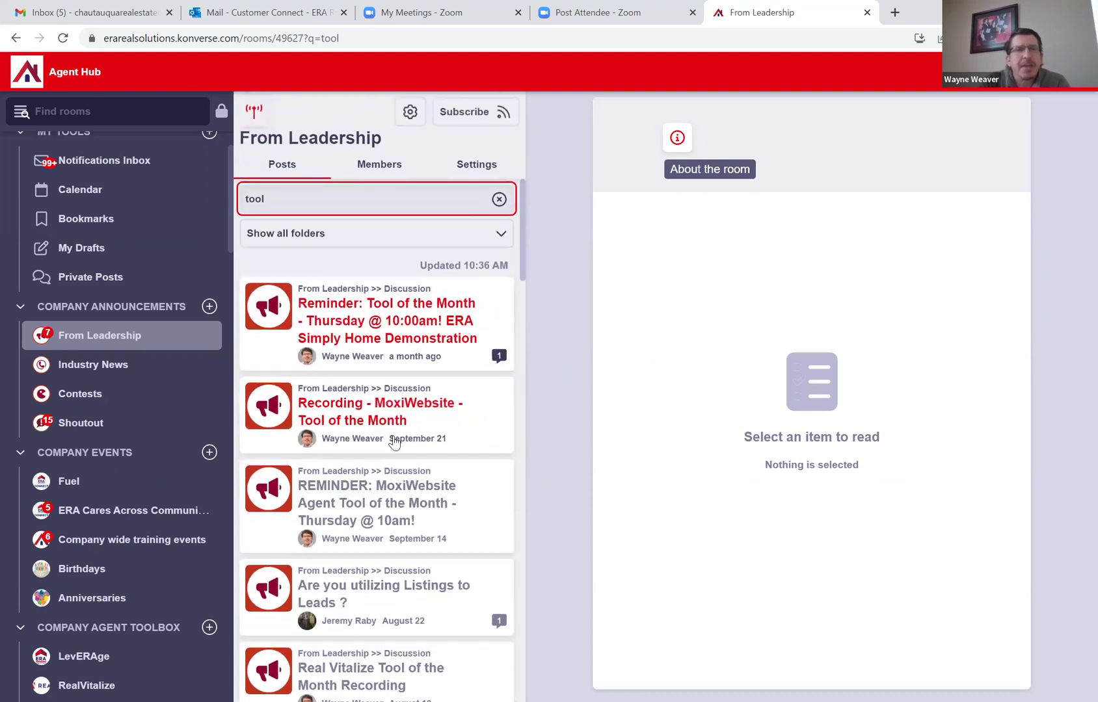
left_click(331, 198)
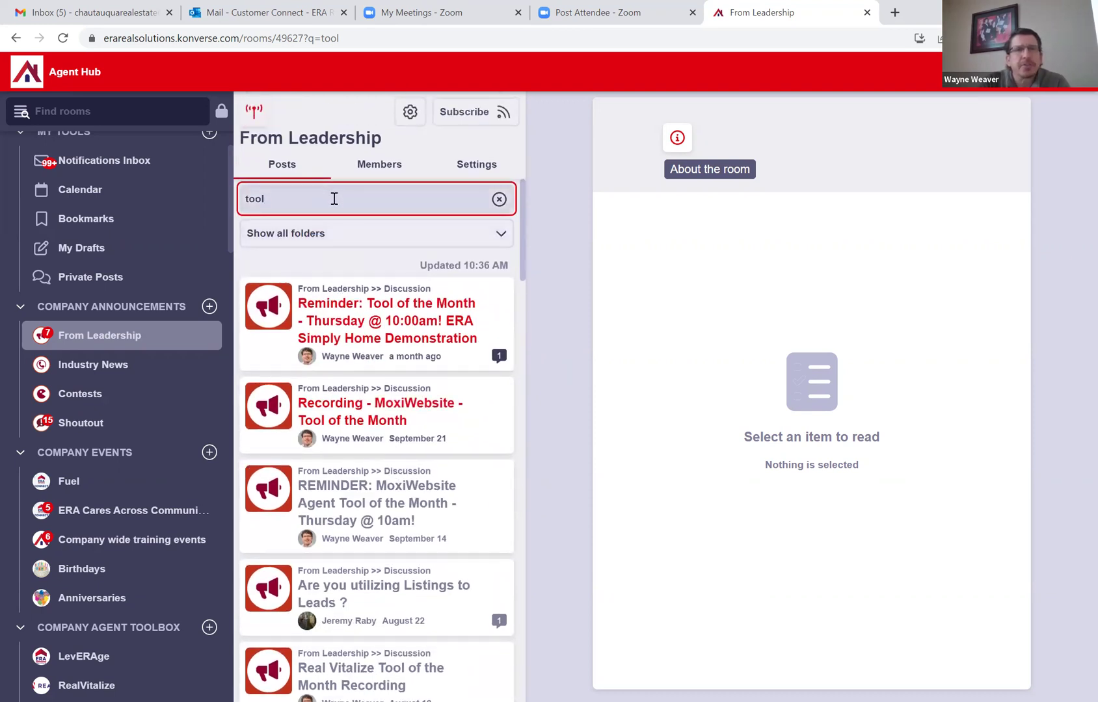
scroll(382, 375, "down", 8)
scroll(383, 375, "down", 15)
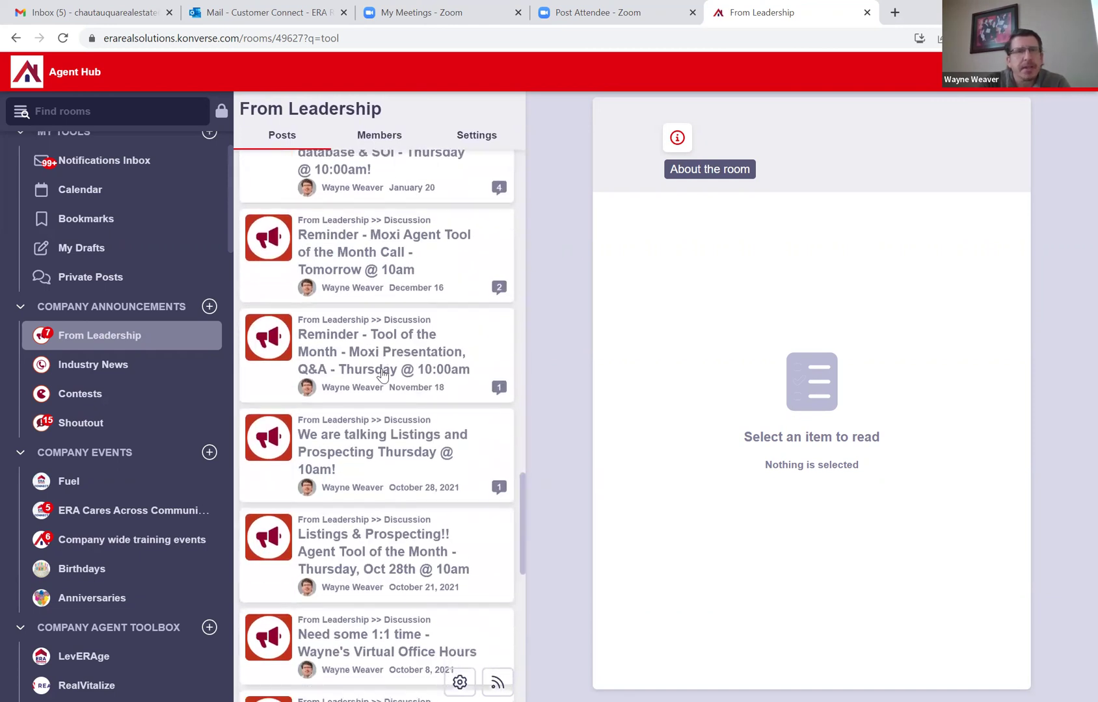
scroll(382, 375, "down", 10)
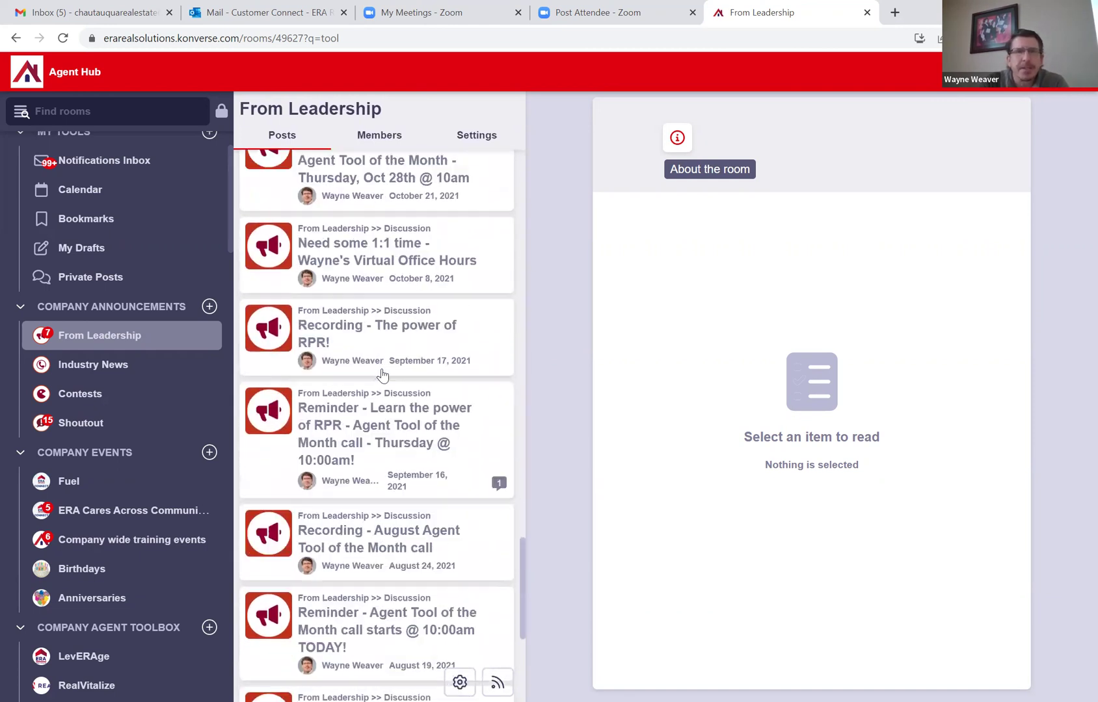
scroll(382, 376, "down", 10)
key("Home")
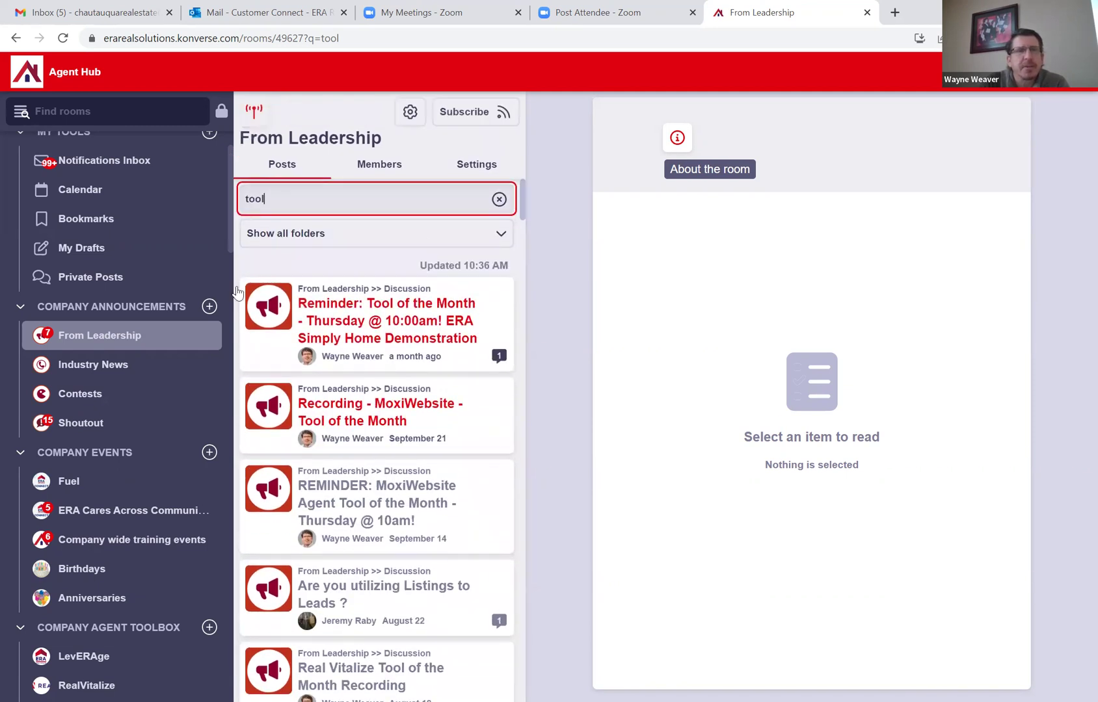
Return to the Home page and reopen the From Leadership room without the search filter.
scroll(97, 211, "up", 2)
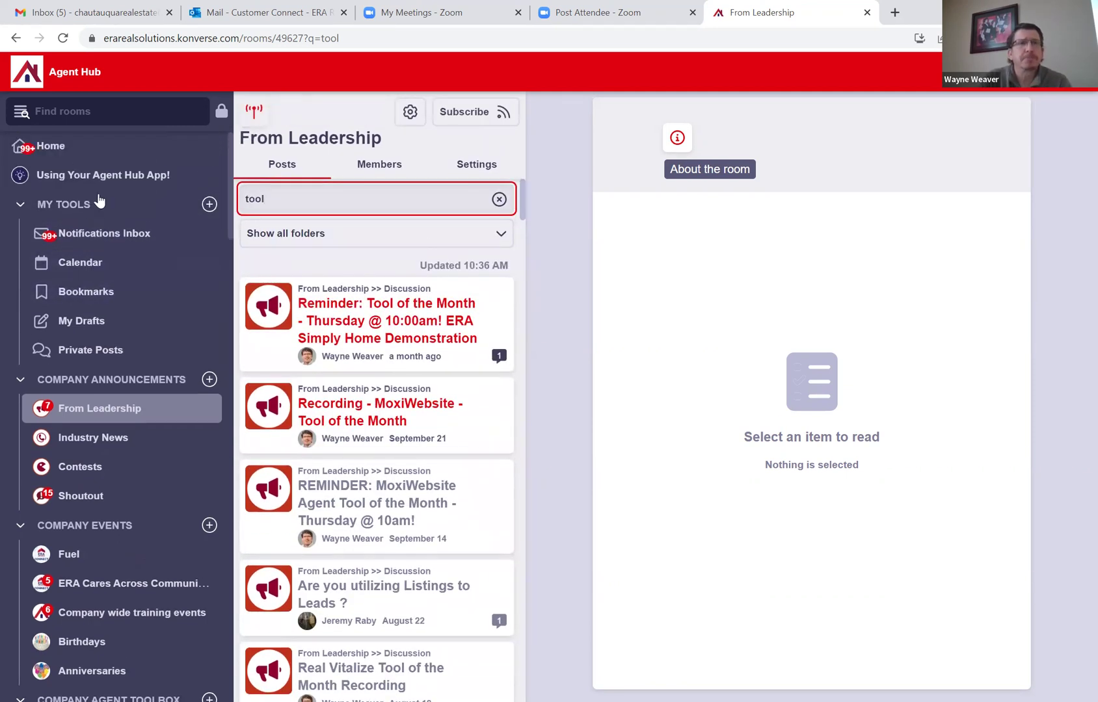
left_click(45, 147)
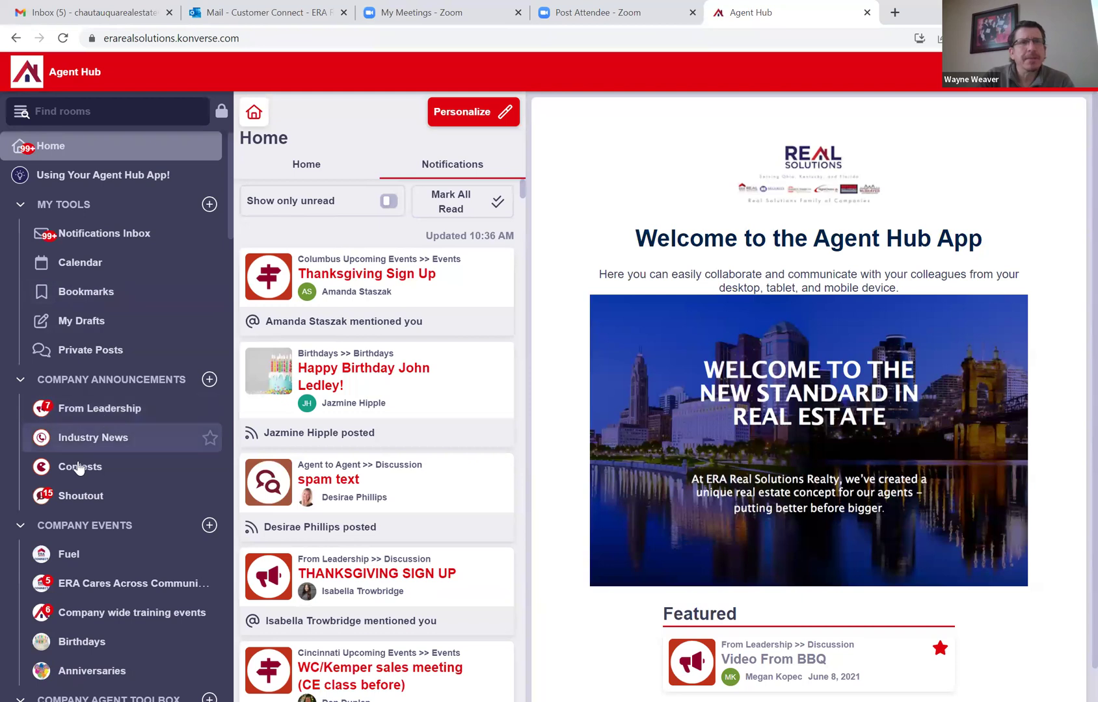
left_click(90, 409)
Open the Vendors room in the Company Agent Toolbox, search its posts for "gutter" and clear the search.
scroll(104, 466, "down", 5)
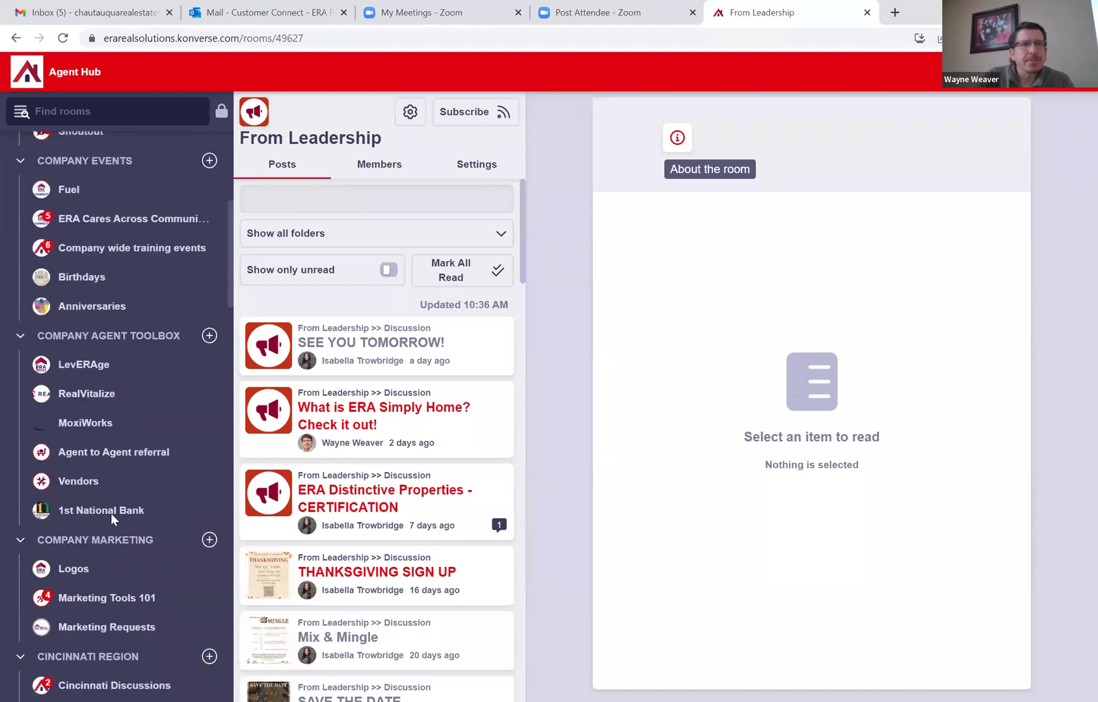
left_click(70, 485)
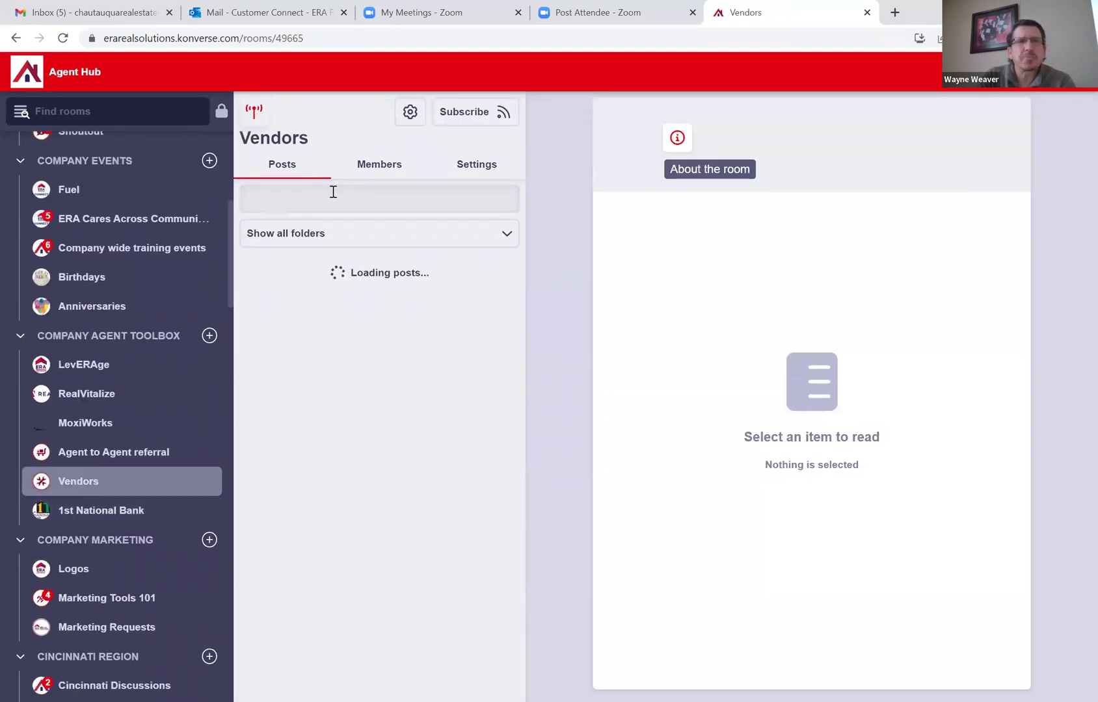
left_click(335, 204)
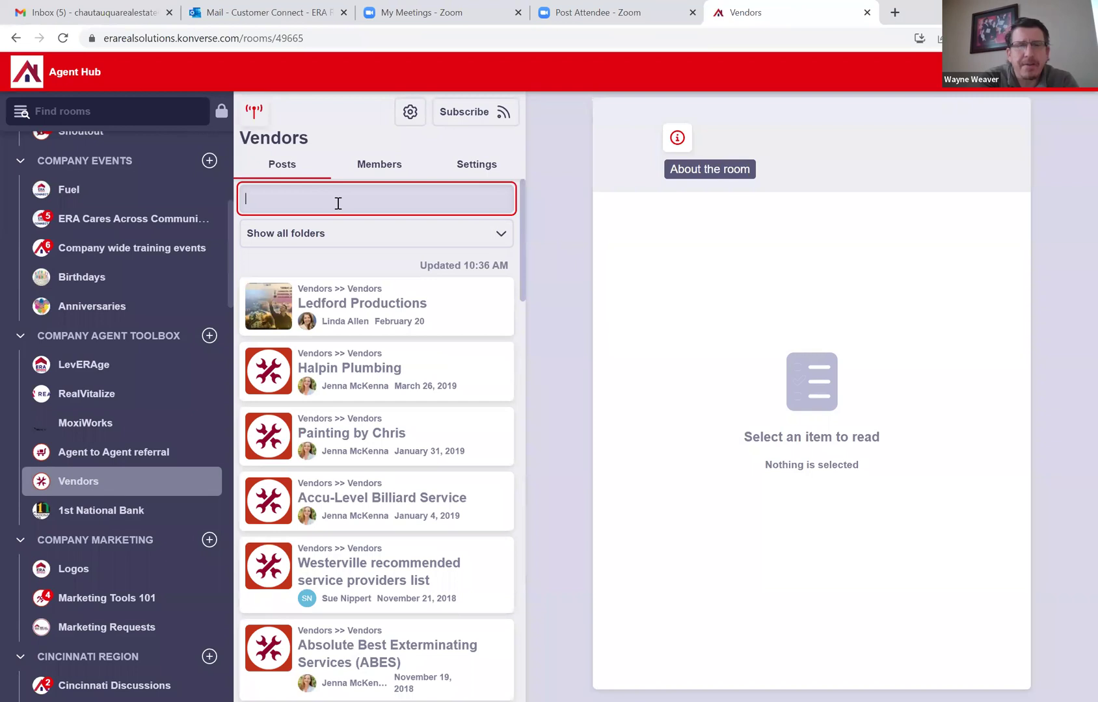
type("gutter")
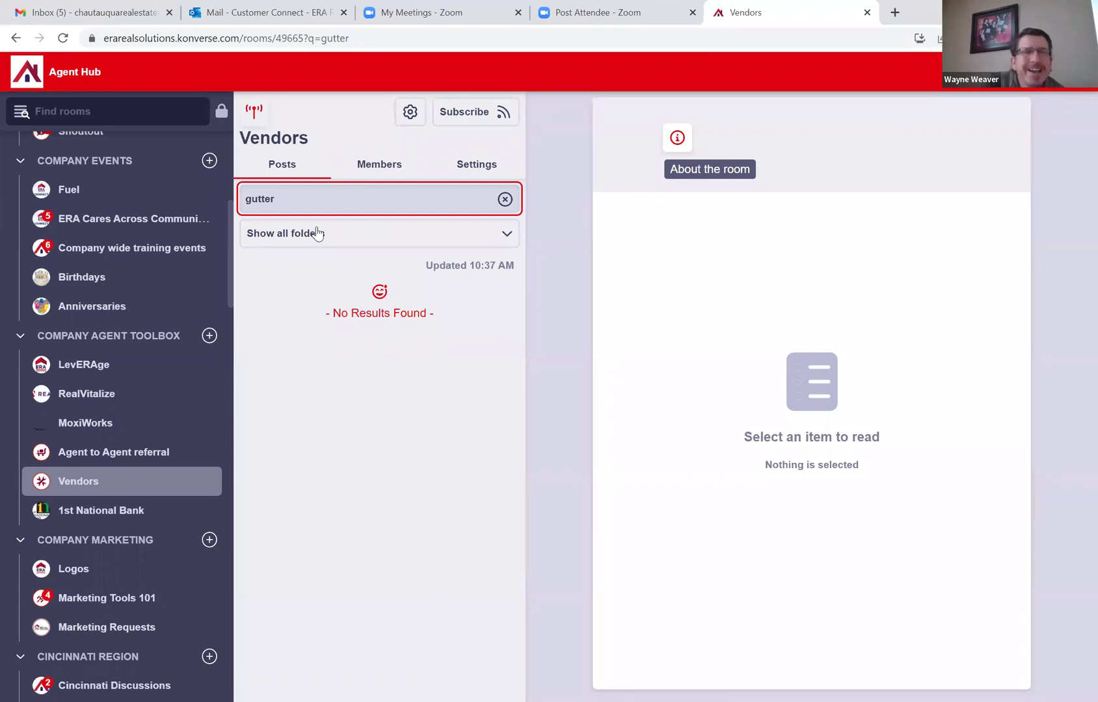
left_click(505, 199)
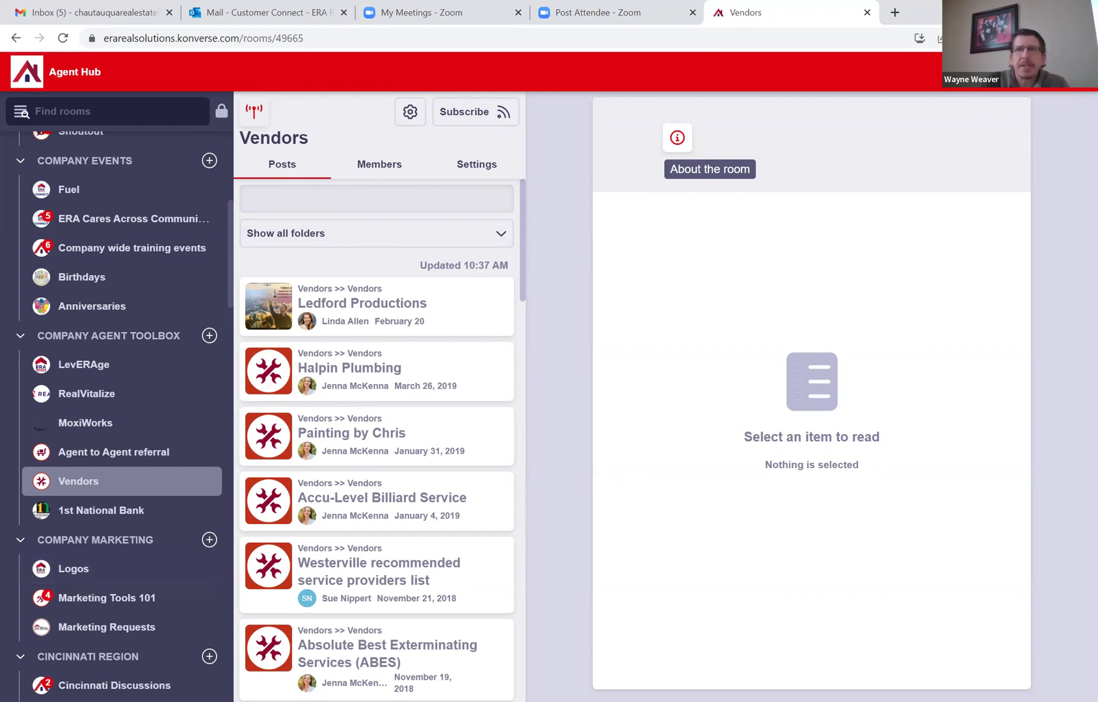
Start a new post in the Vendors room and review the fields of its vendor form.
left_click(1041, 72)
left_click(732, 281)
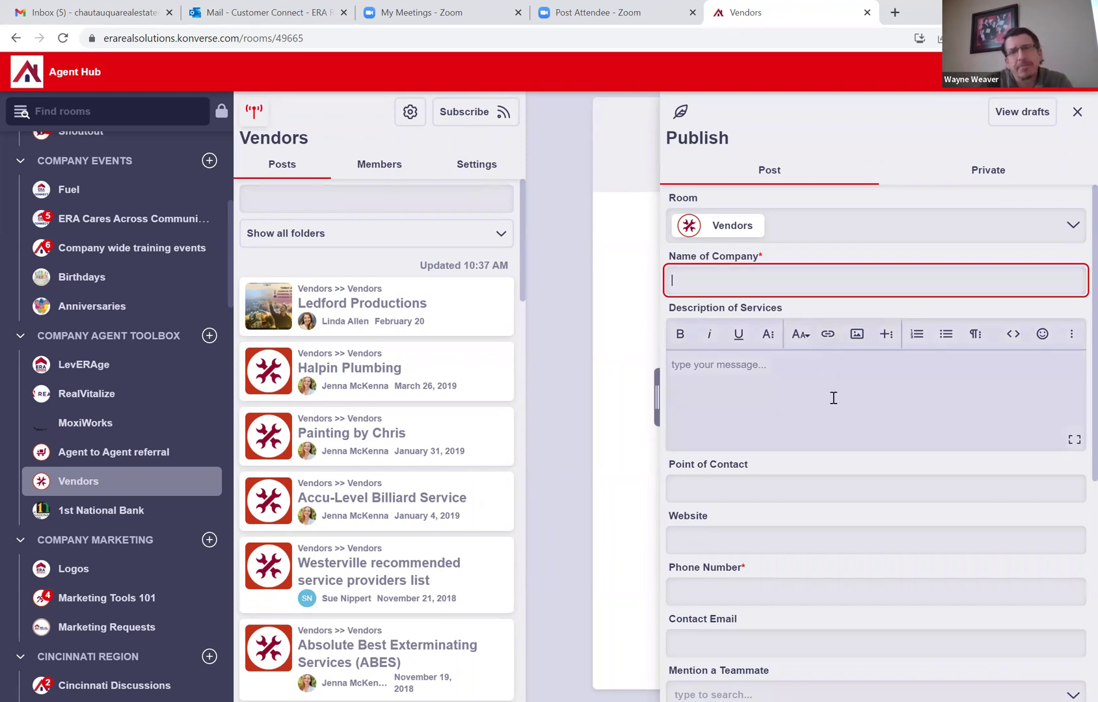
scroll(833, 397, "down", 5)
scroll(835, 400, "up", 5)
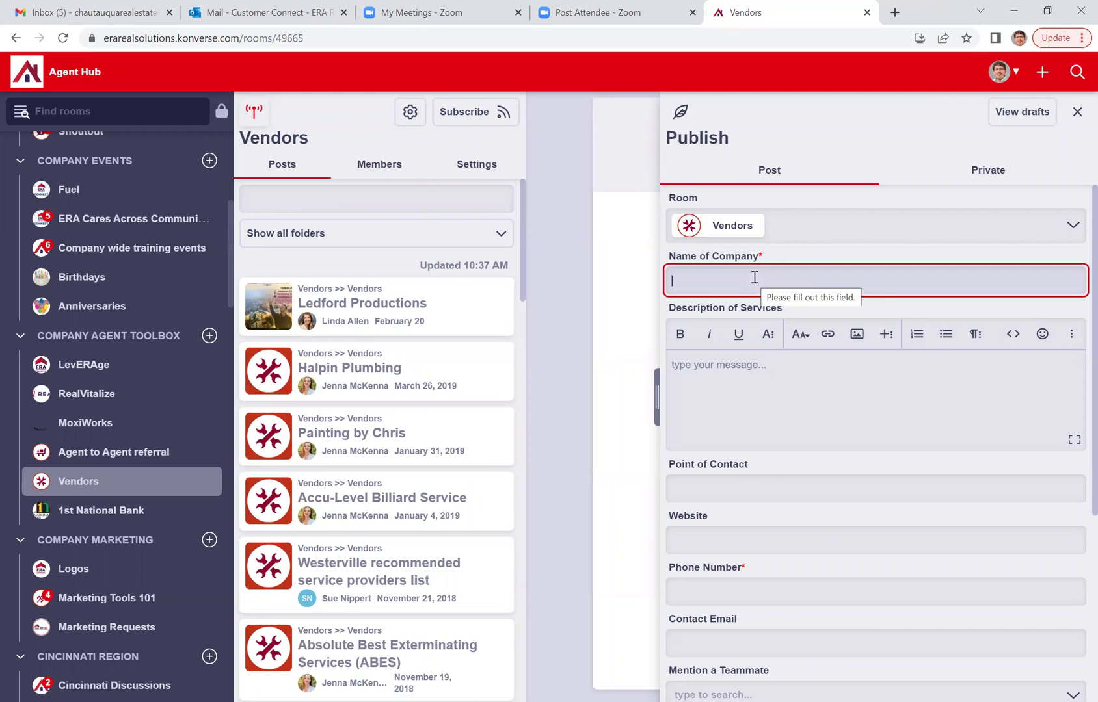
Open the Kemper Hill Discussions room and close the empty vendor post form.
scroll(114, 461, "down", 5)
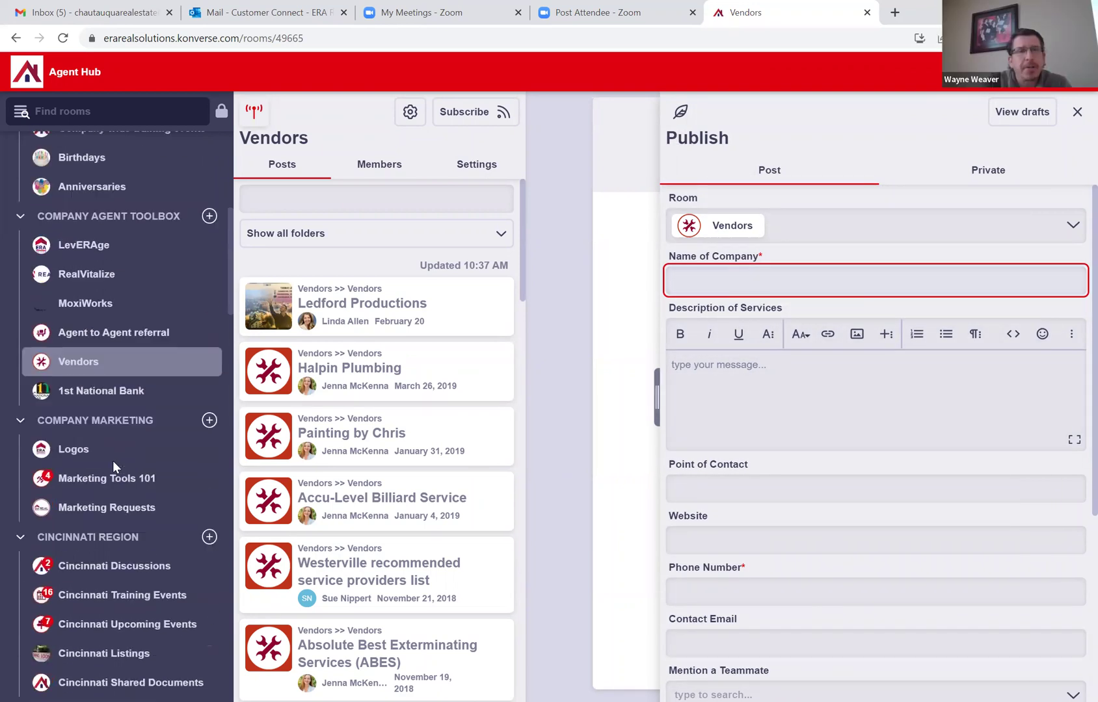
scroll(114, 461, "down", 2)
scroll(114, 462, "up", 1)
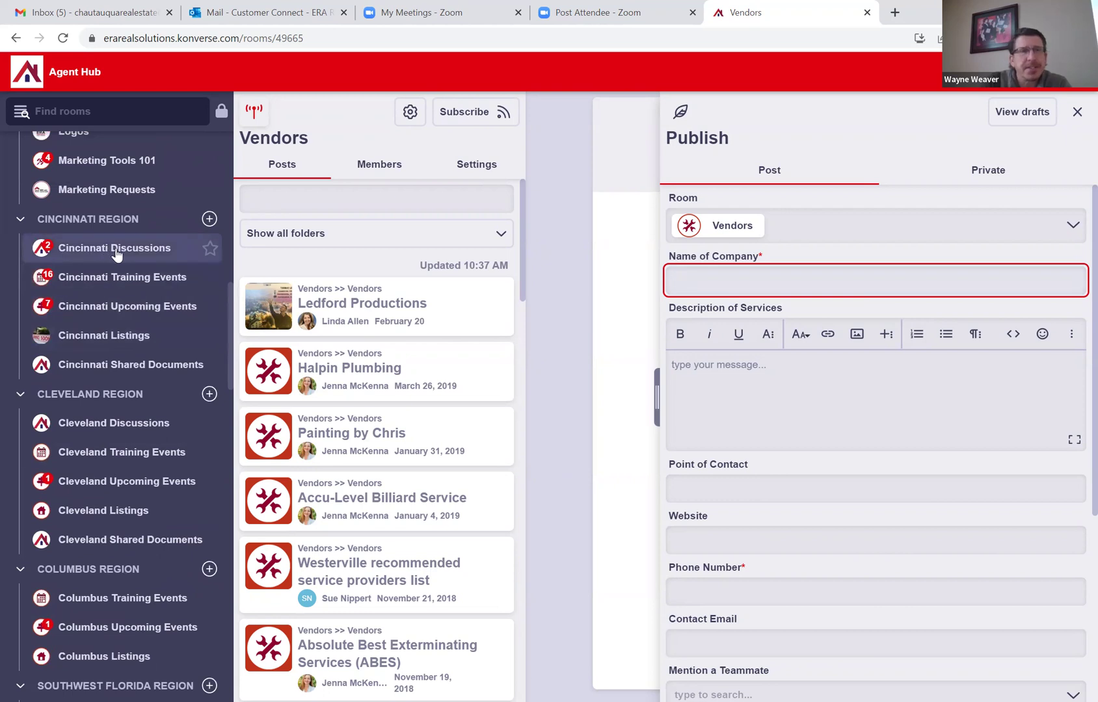
scroll(107, 320, "down", 5)
scroll(117, 384, "down", 2)
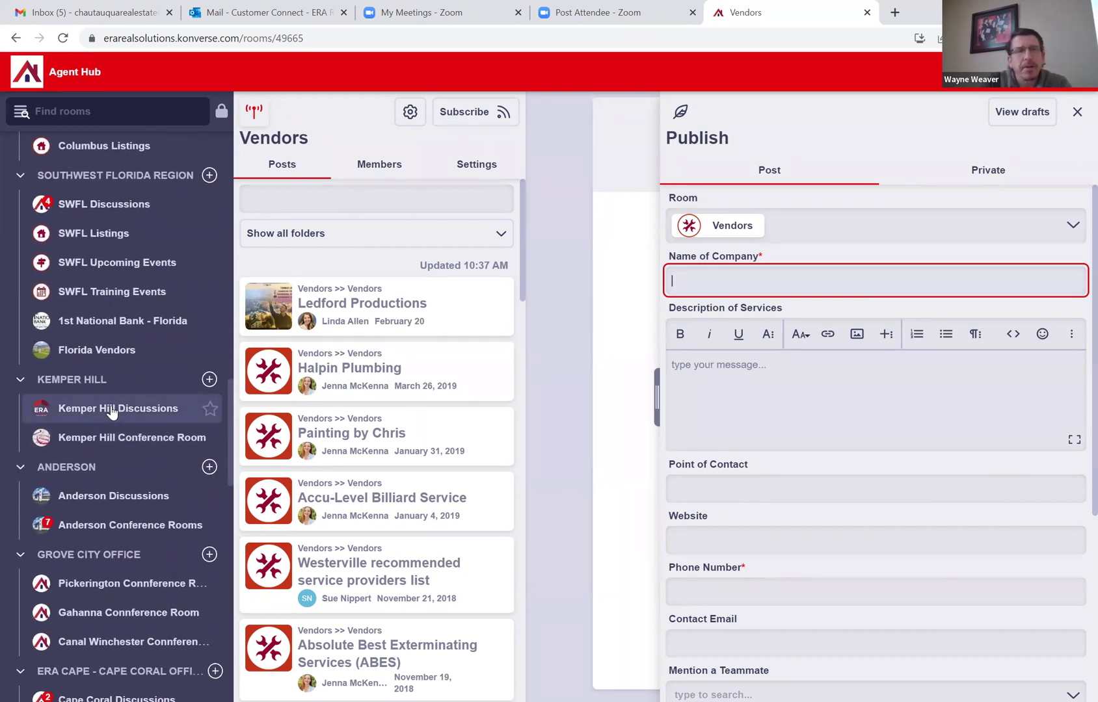
left_click(111, 410)
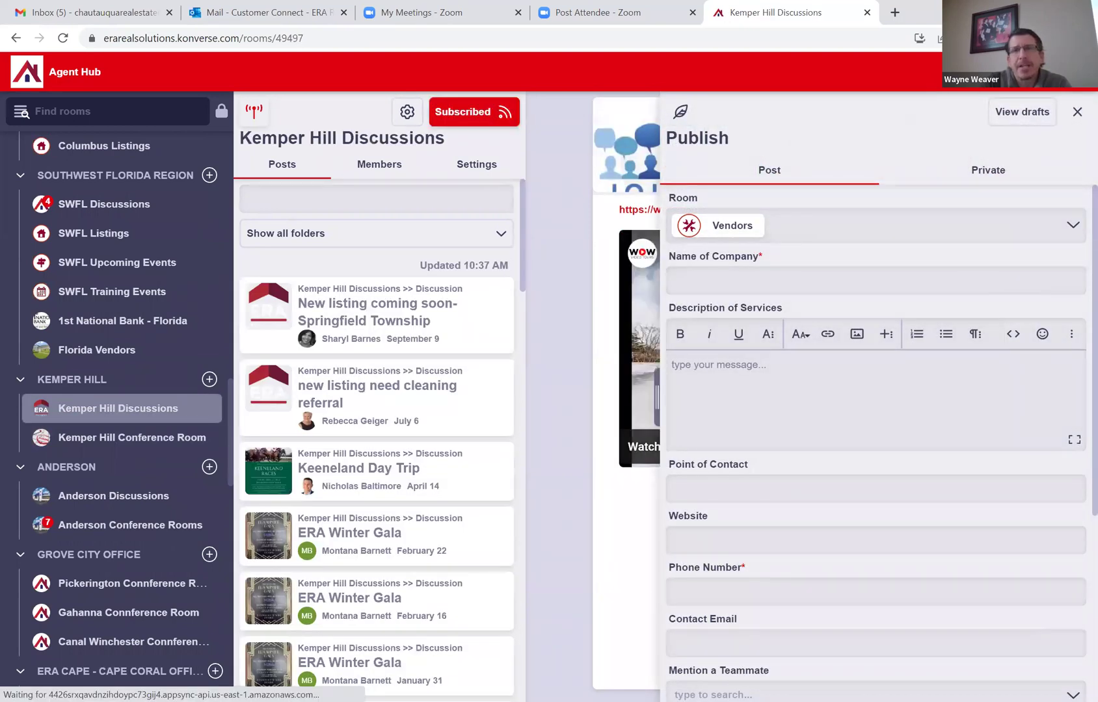
left_click(1077, 112)
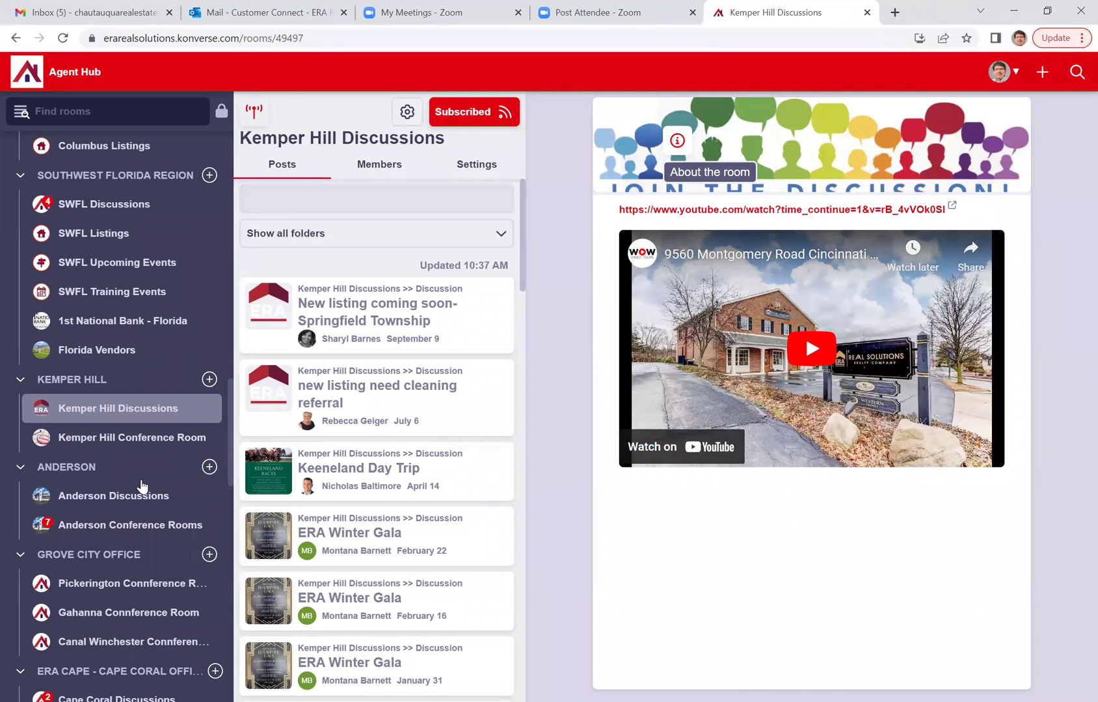
Open the Anderson Discussions room and activate its post search field.
scroll(124, 528, "down", 1)
scroll(124, 528, "down", 1)
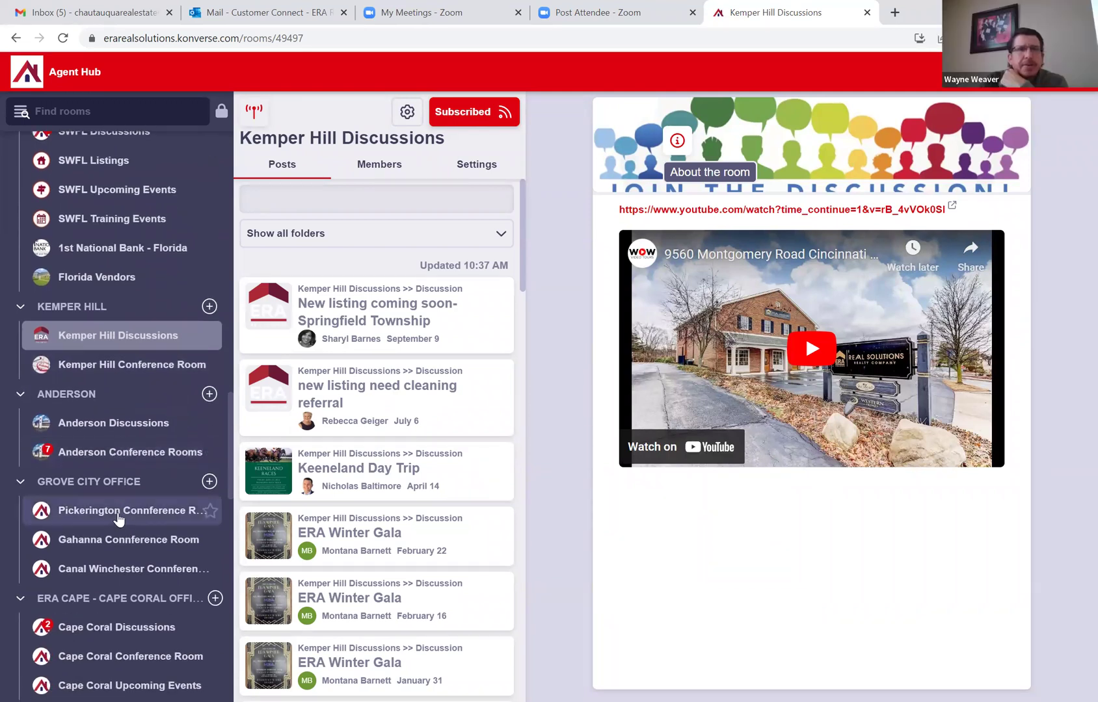
left_click(124, 421)
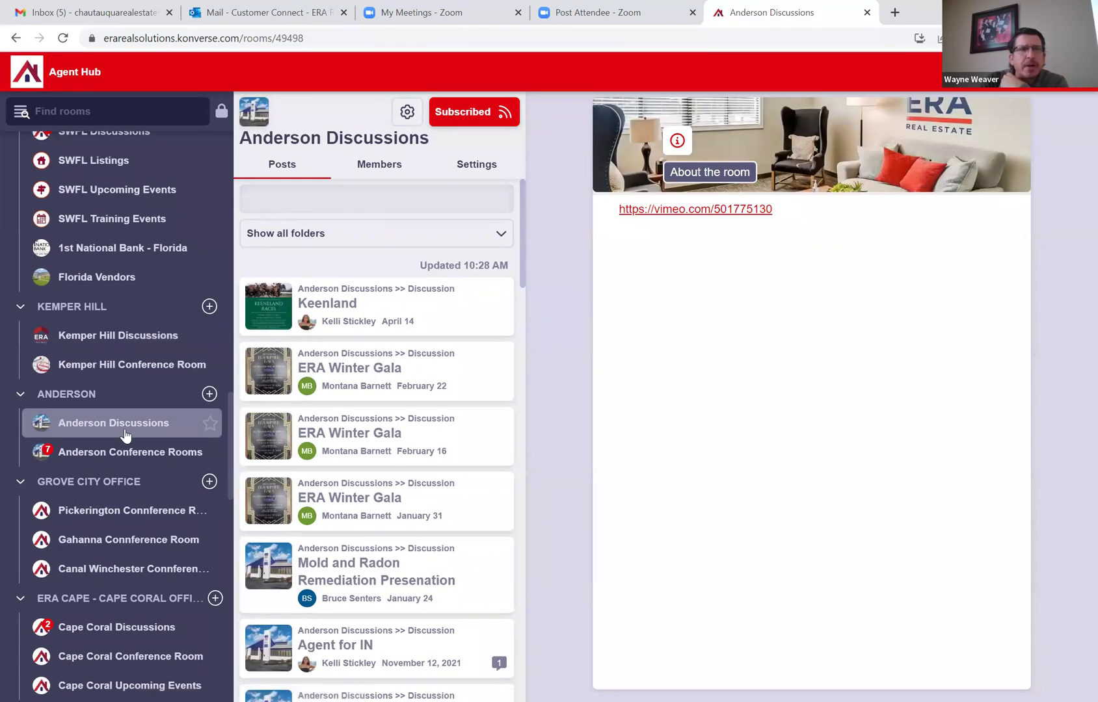
left_click(319, 193)
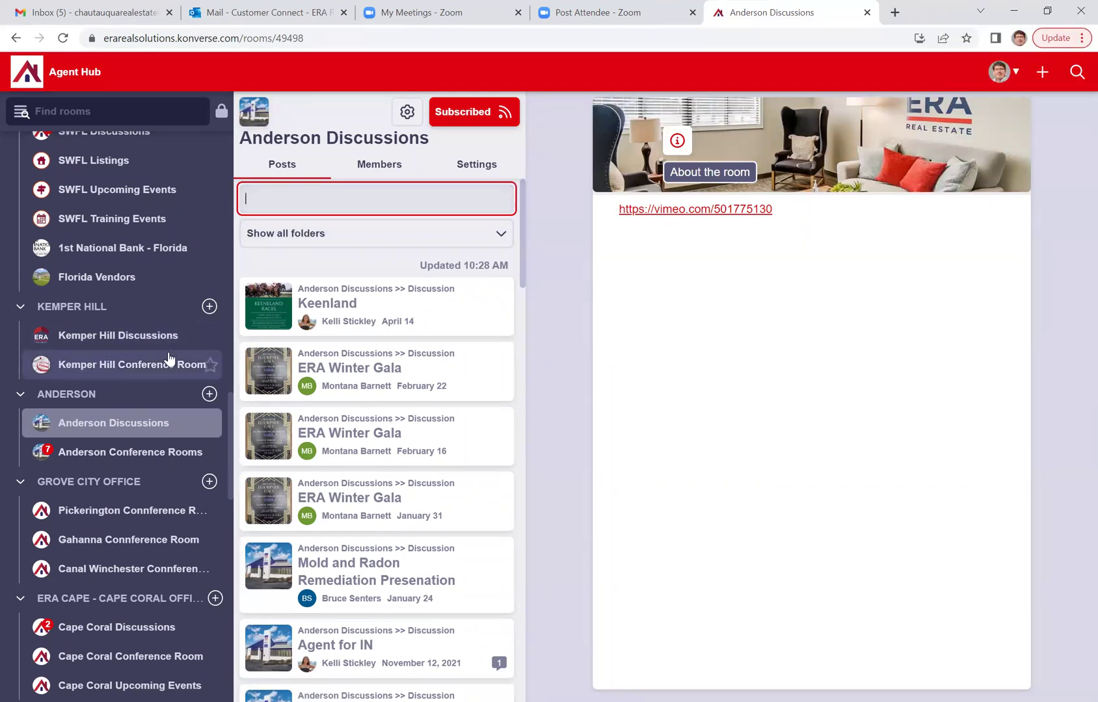
Return to the Home page and search the entire hub for "tool".
scroll(169, 358, "up", 15)
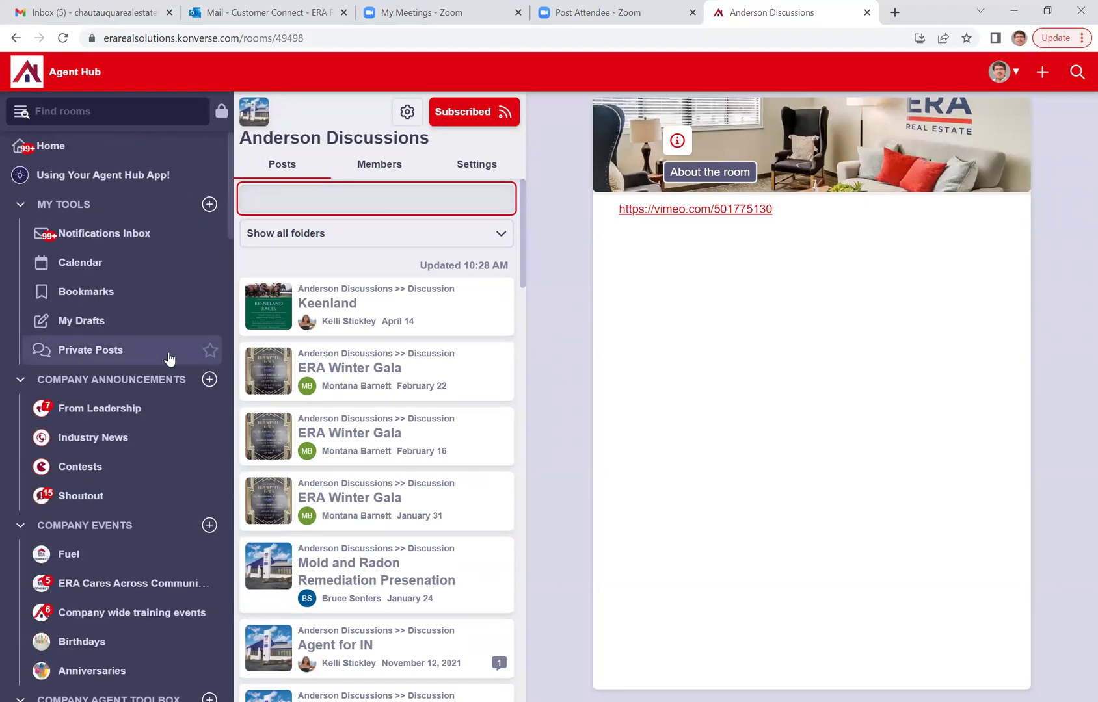
left_click(54, 148)
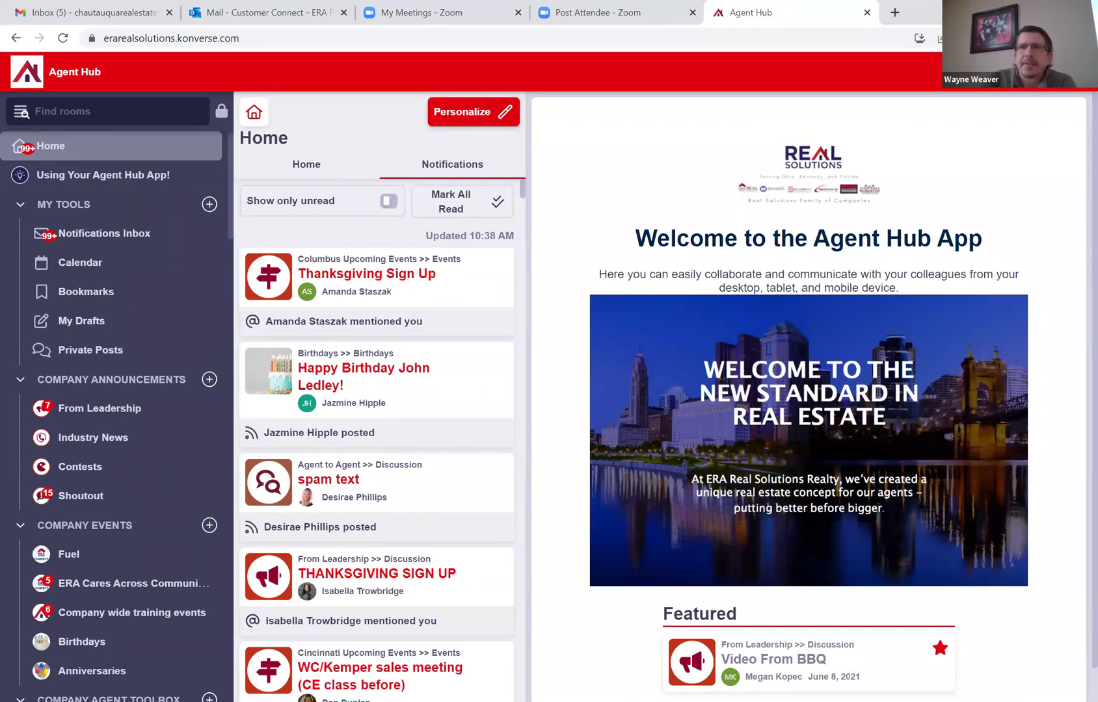
left_click(1073, 74)
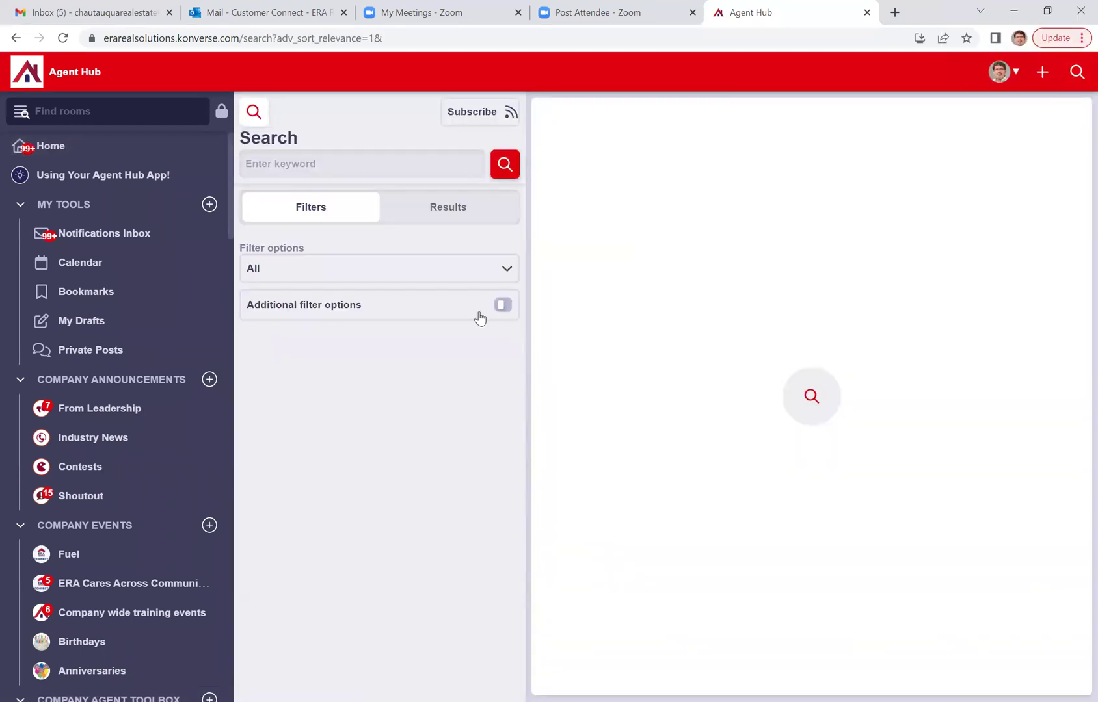
left_click(333, 163)
type("tool")
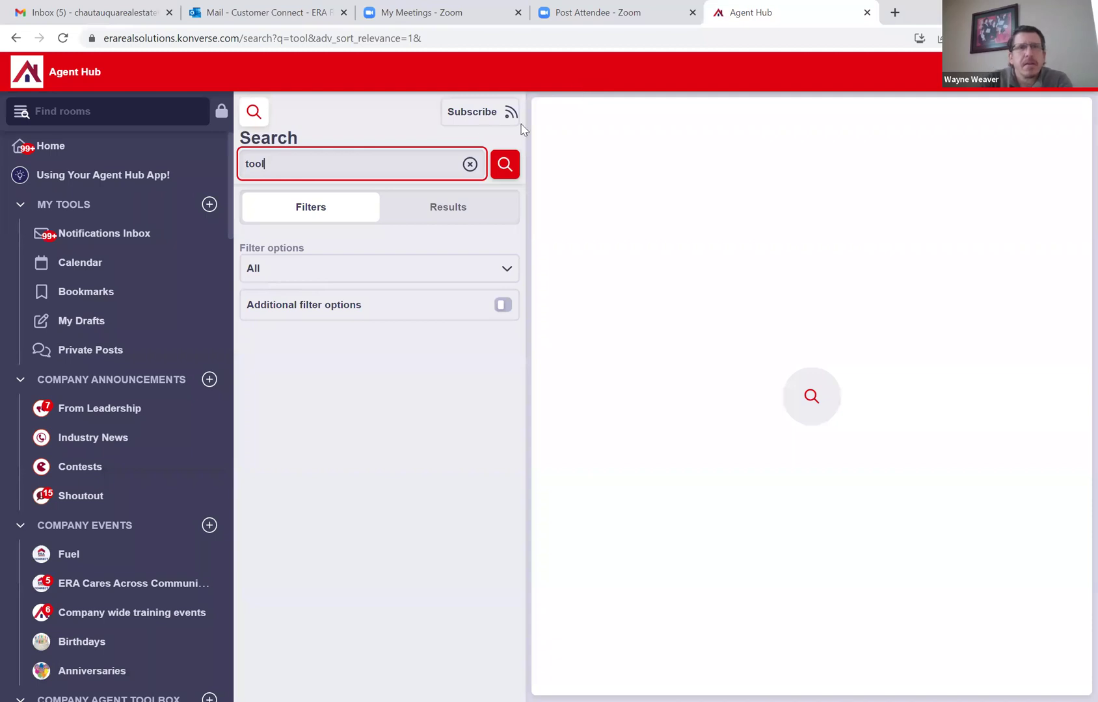
left_click(505, 166)
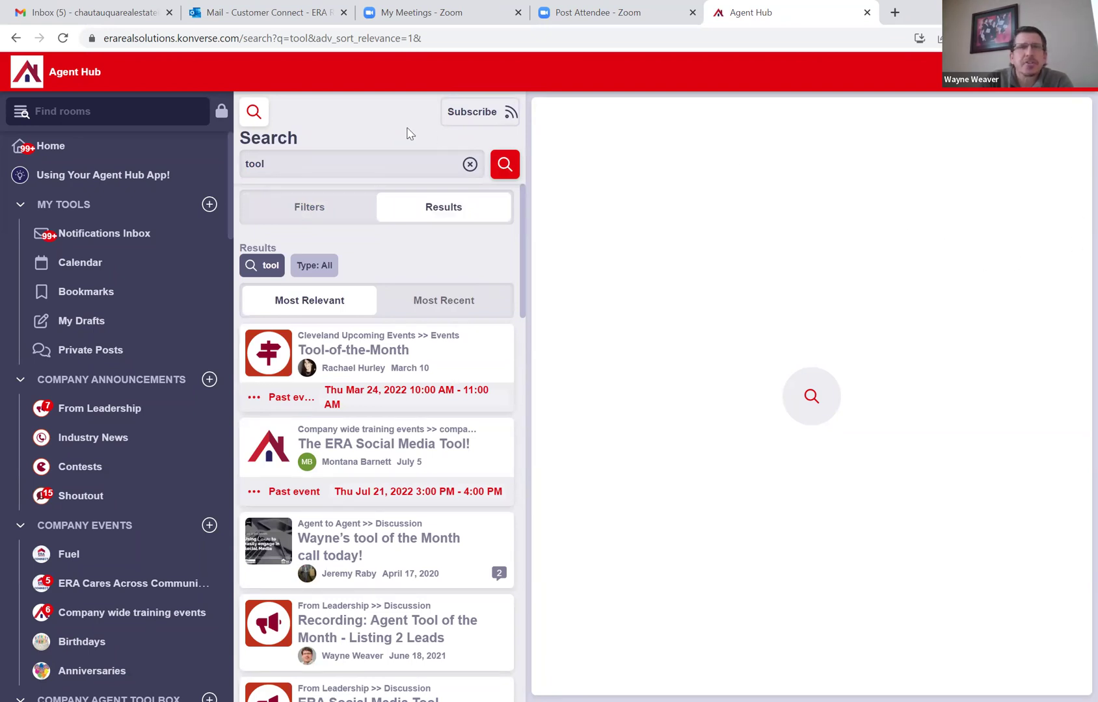
Go back to the Home page and run a new hub-wide search for "gutter".
left_click(52, 147)
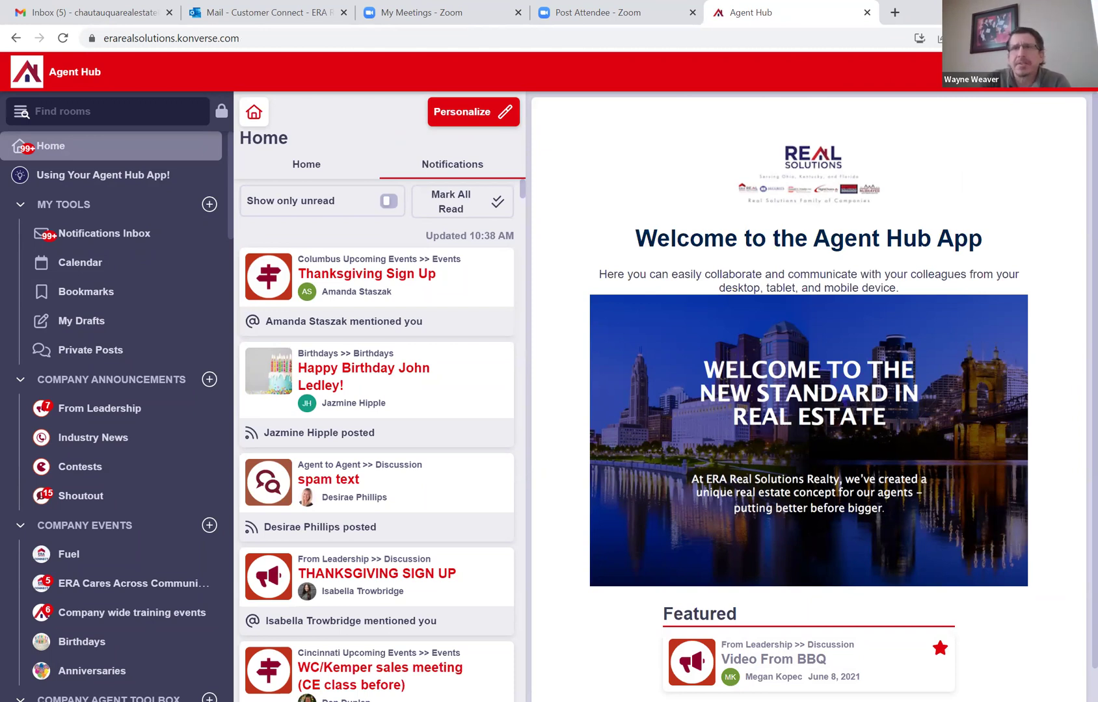
left_click(1077, 71)
left_click(421, 154)
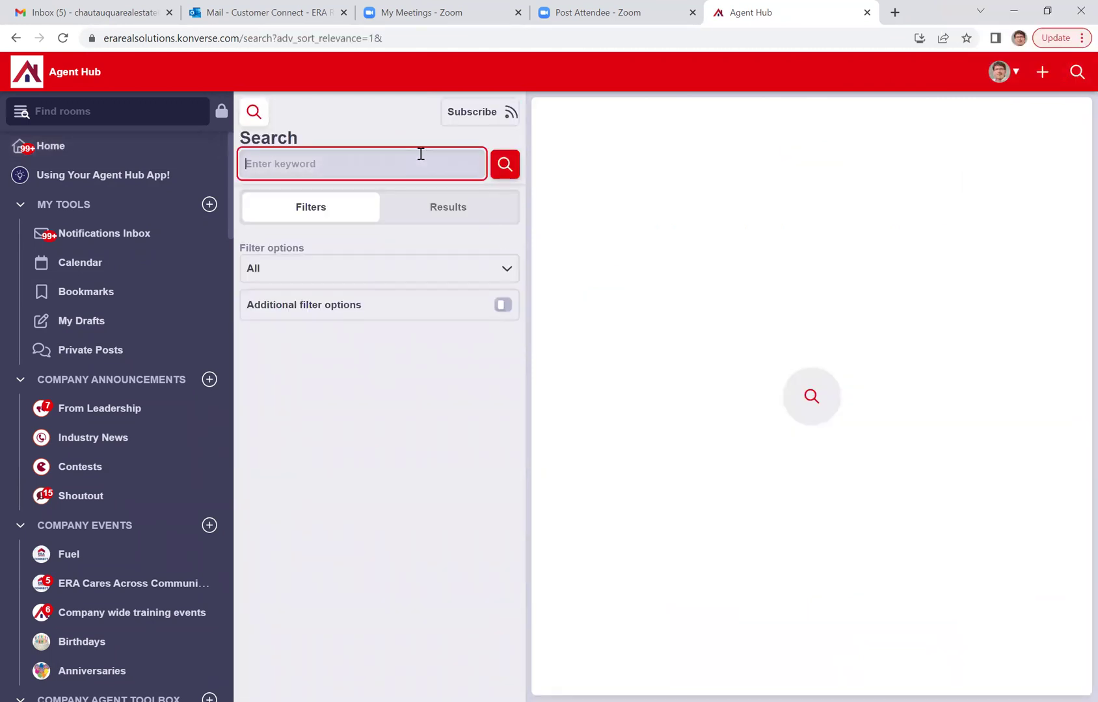
type("gutter")
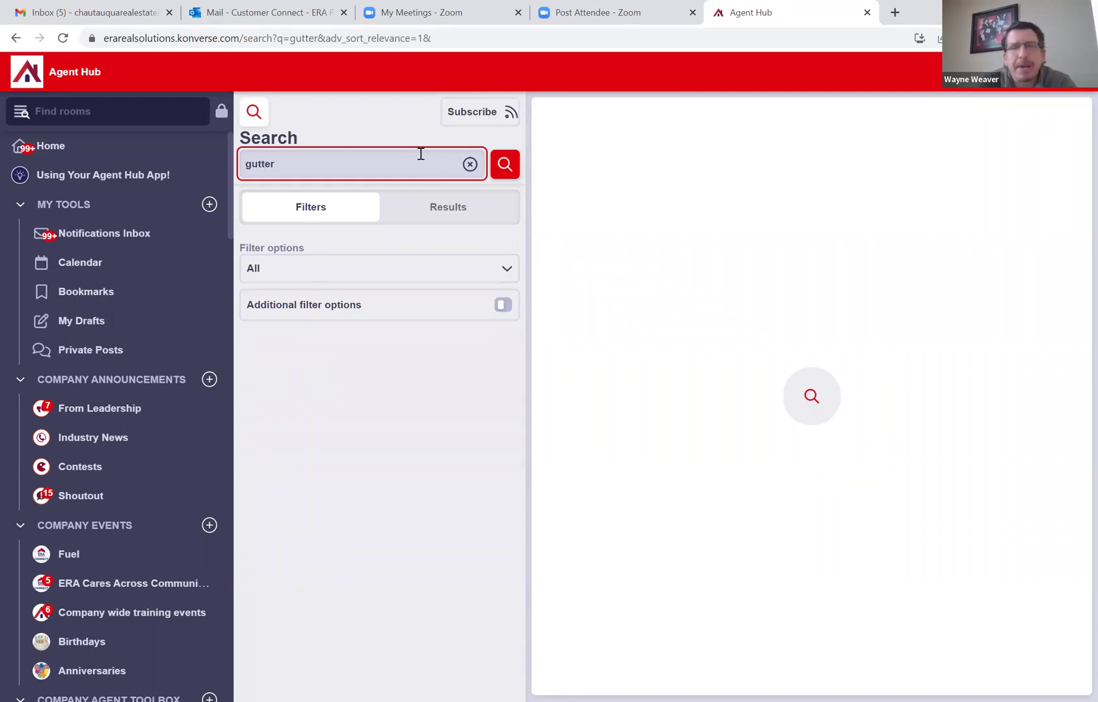
left_click(504, 170)
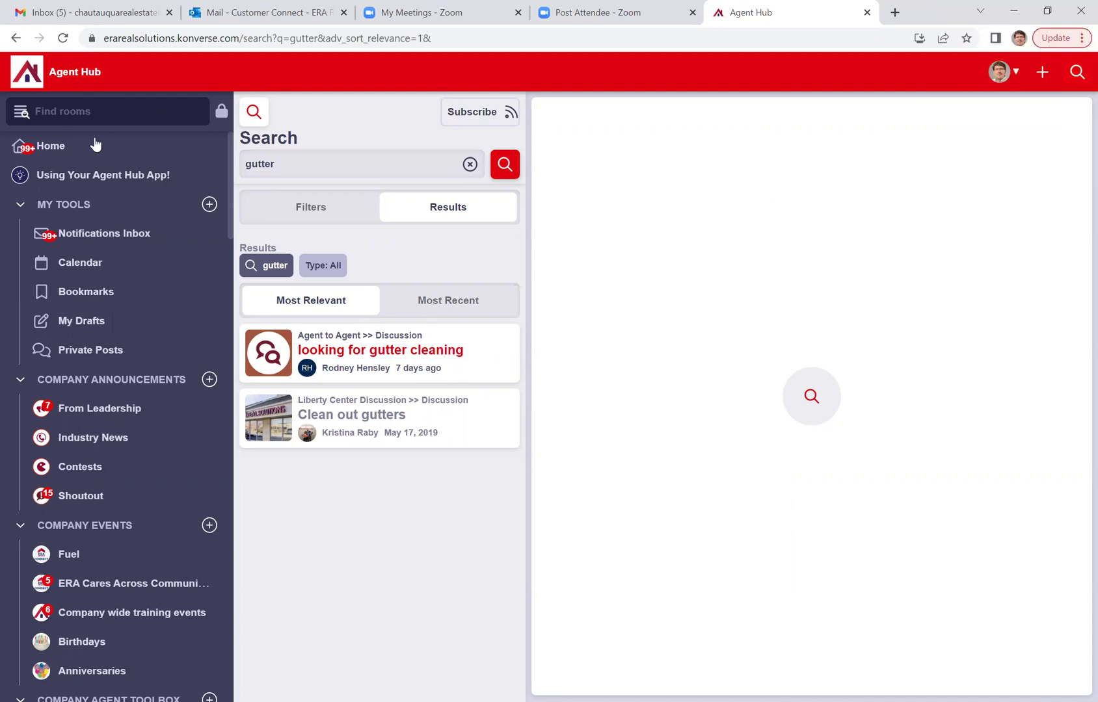
Leave the gutter results for the Home page, view the blank hub-wide search page, and return Home to look over the room list.
left_click(51, 147)
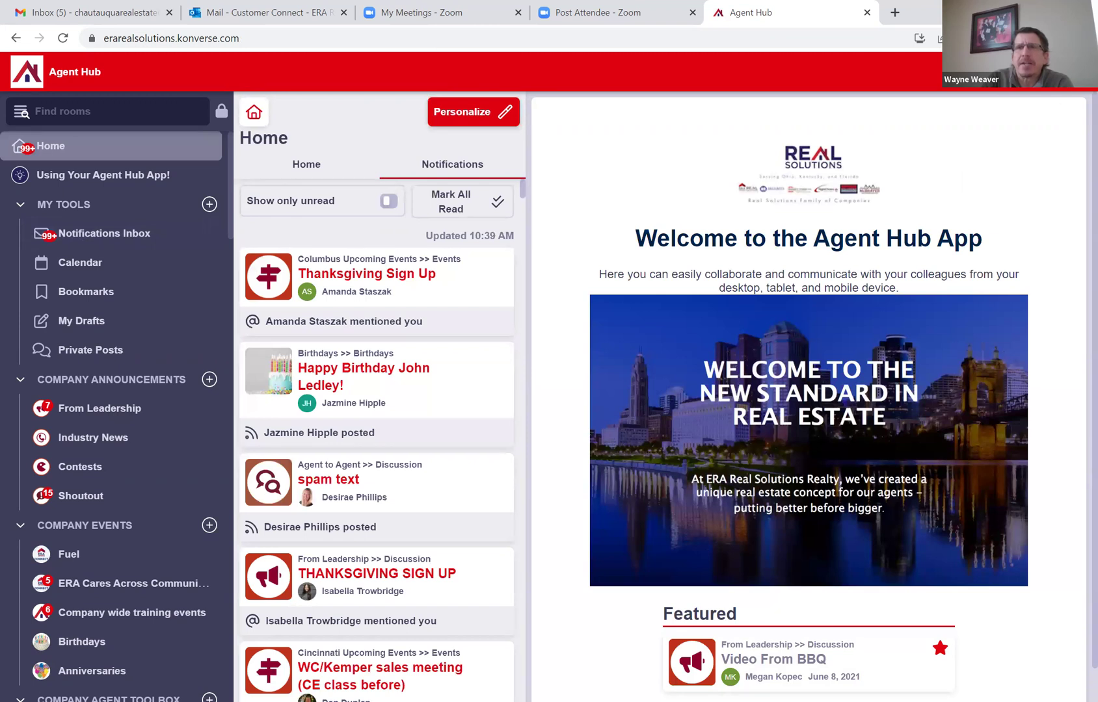
left_click(1002, 72)
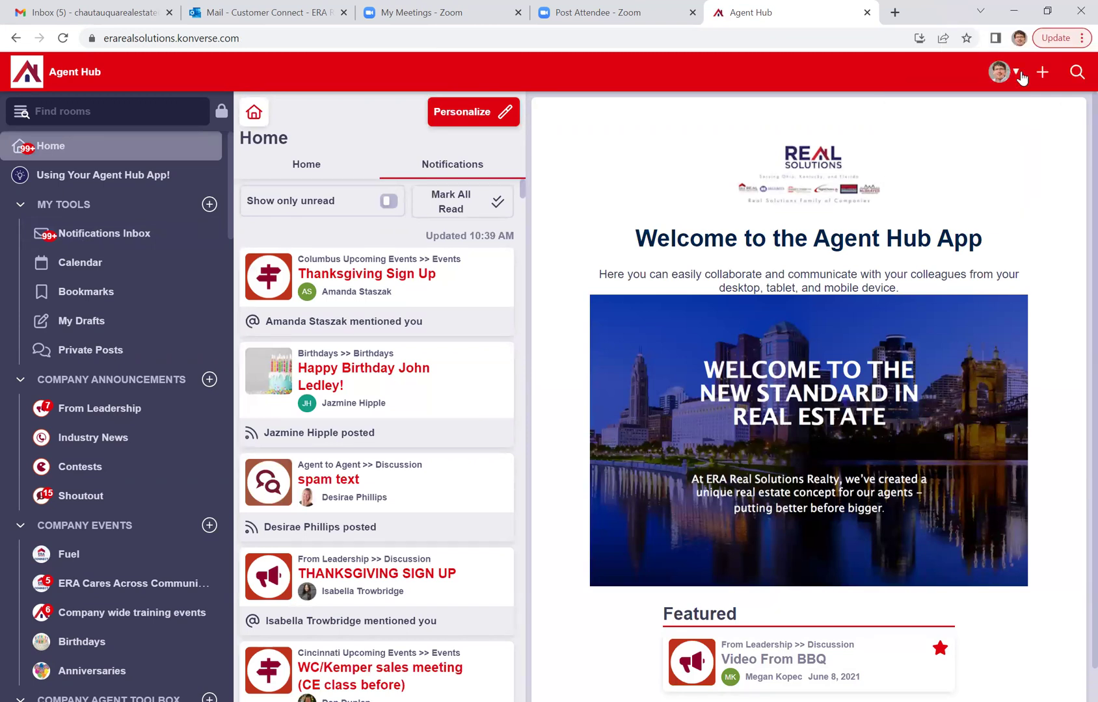
left_click(1076, 73)
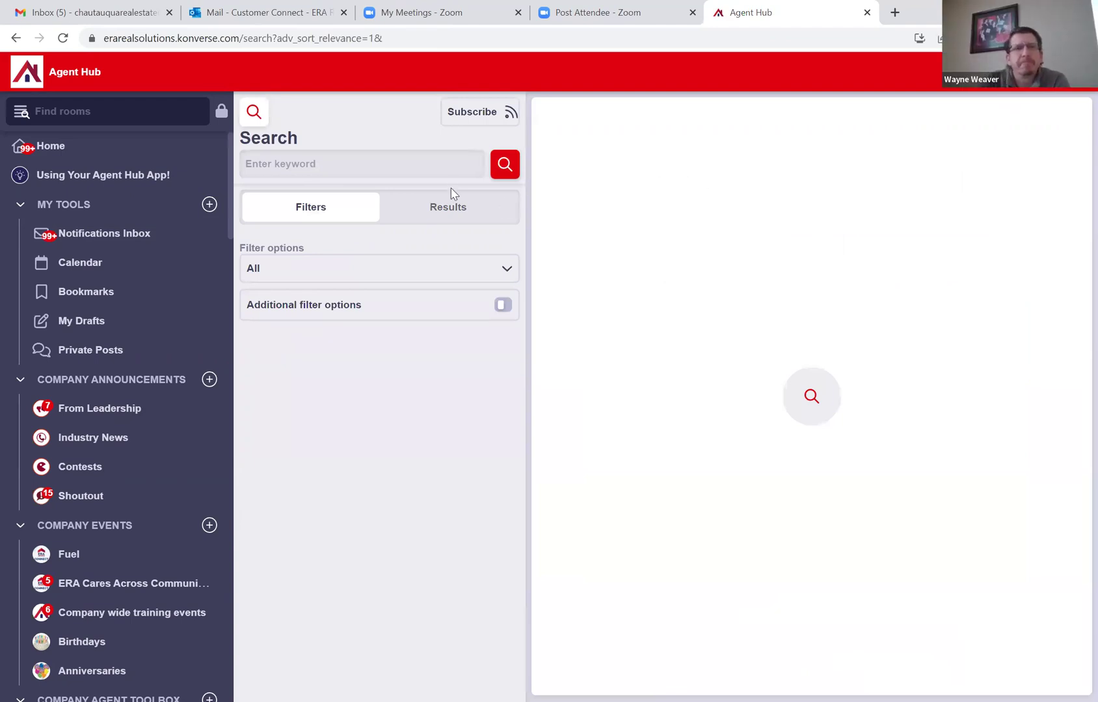
left_click(51, 149)
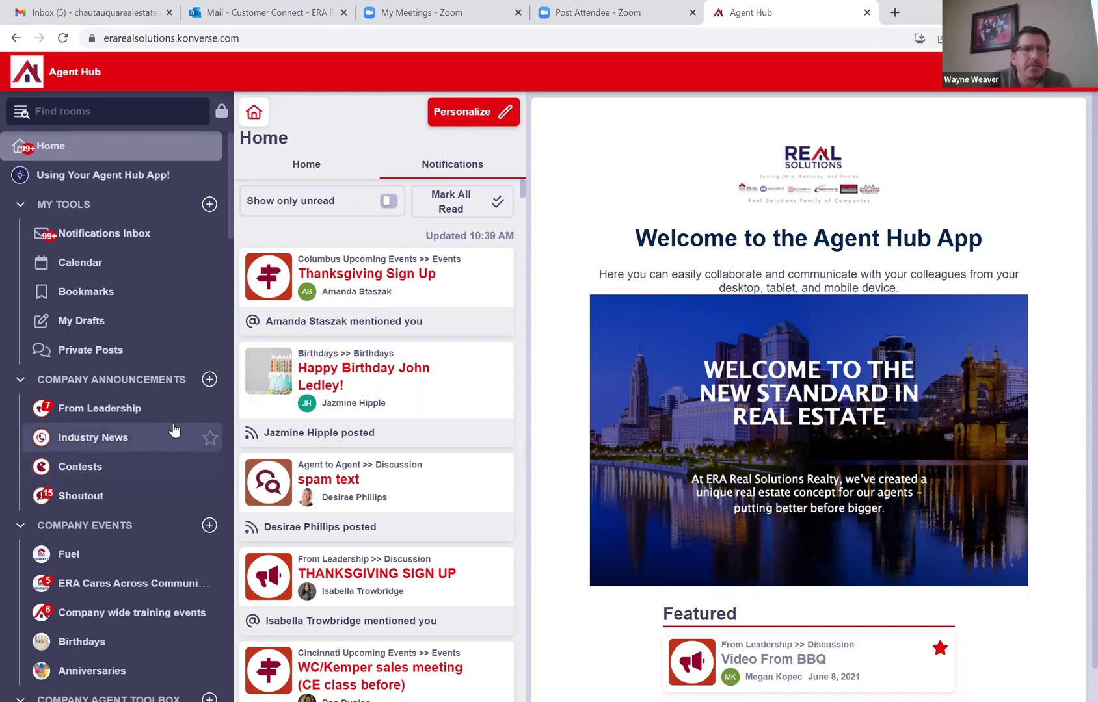
scroll(182, 430, "down", 9)
scroll(169, 433, "up", 10)
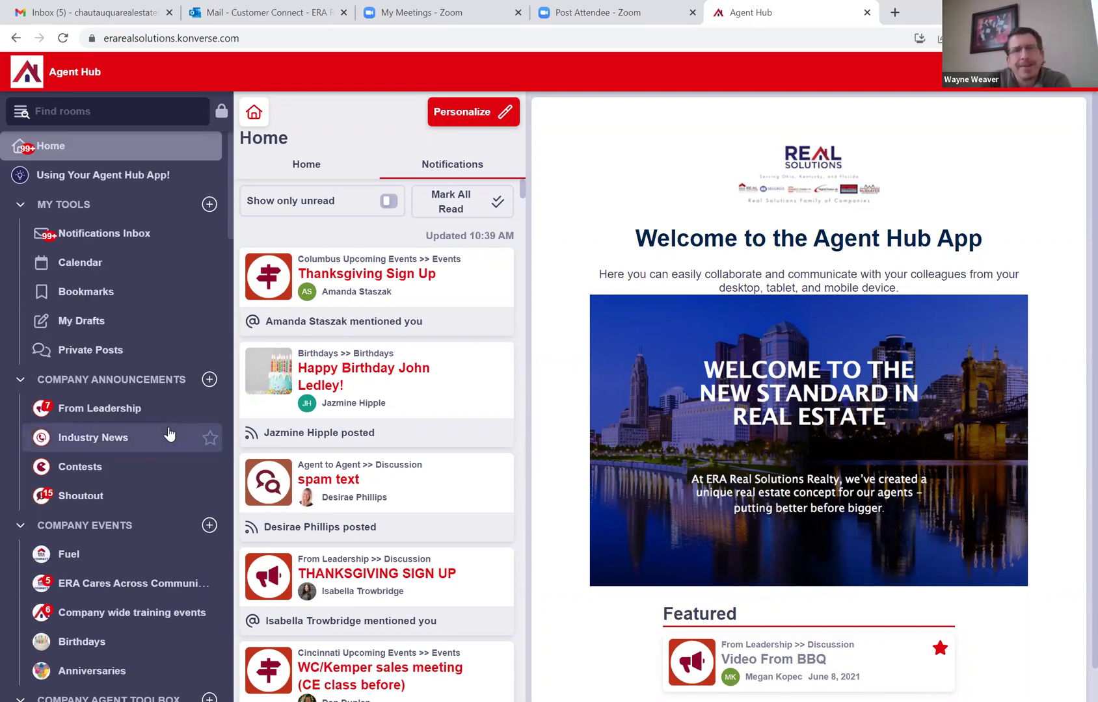